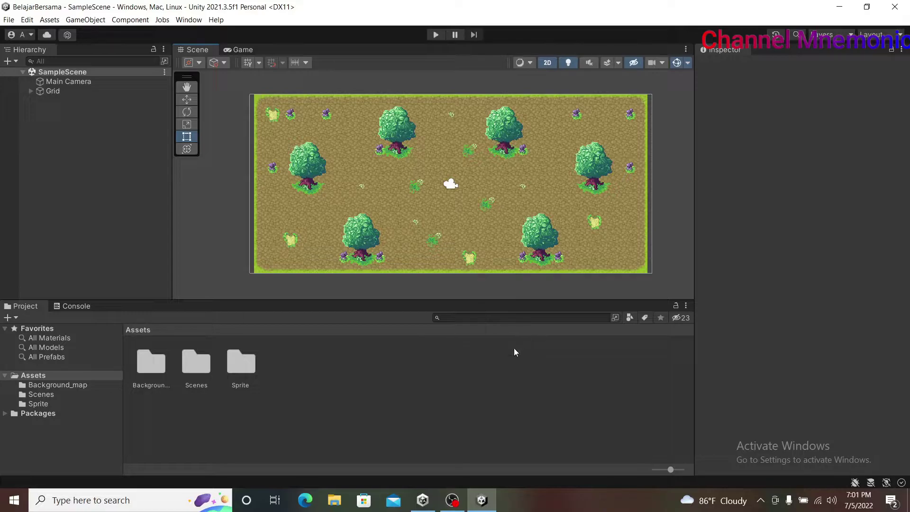
Expand Grid in the Hierarchy and select the Tilemap layer to inspect it.
click(505, 363)
click(32, 91)
click(68, 101)
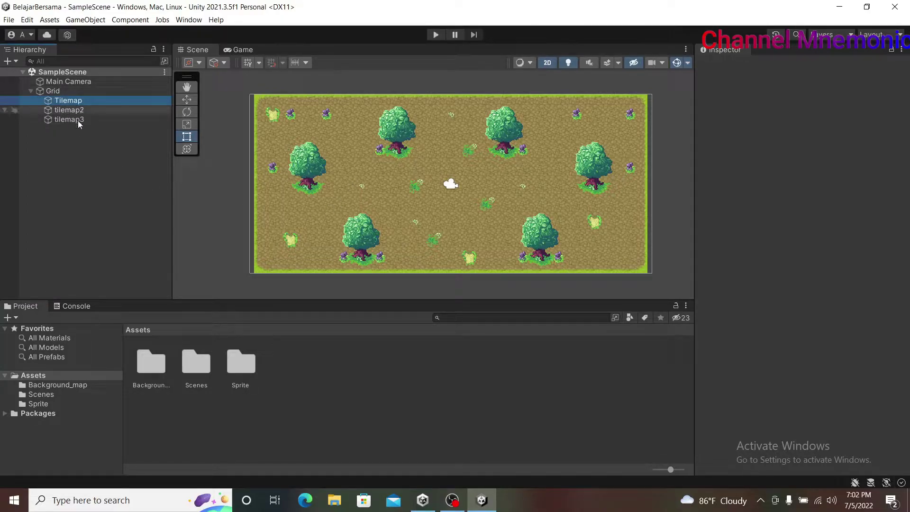
click(101, 218)
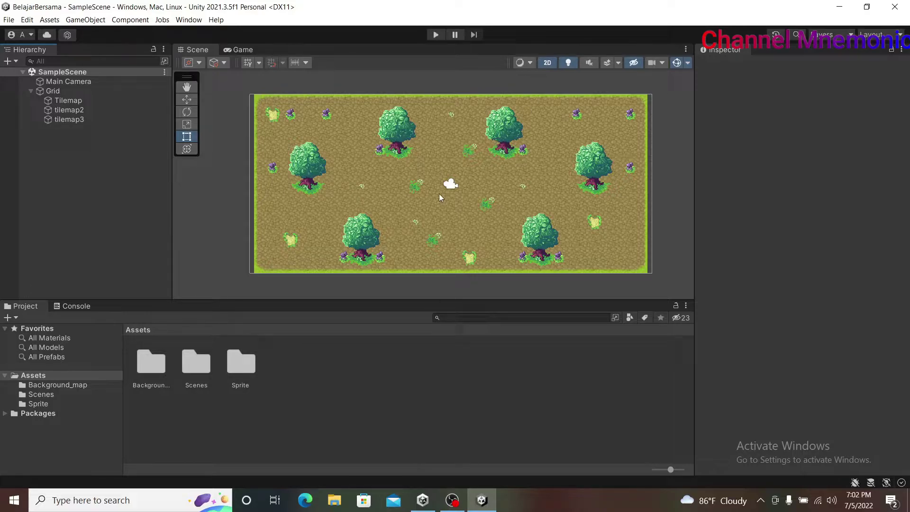
Preview the scene in Game view, return to Scene view, and open the Window menu.
click(230, 52)
click(198, 52)
click(189, 20)
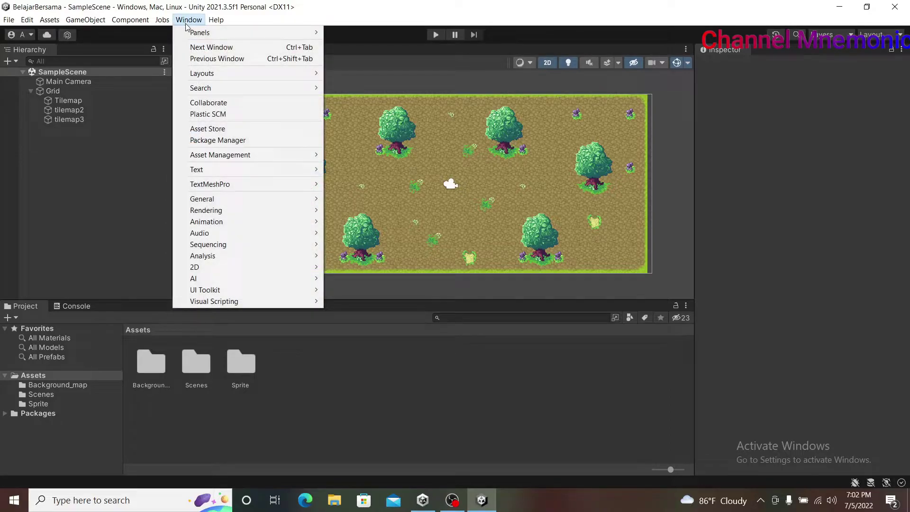
Open the Asset Store site and browse its 2D > Characters listing of 1837 results.
click(213, 129)
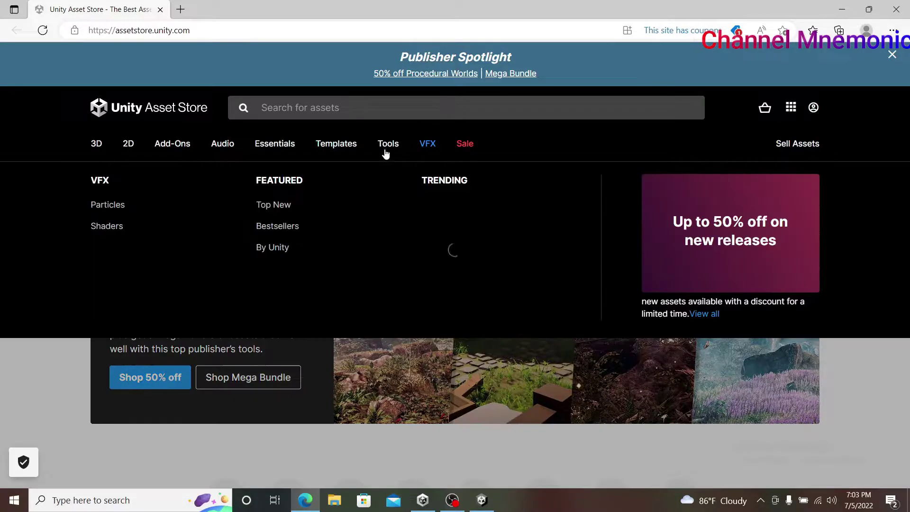
mouse_move(280, 150)
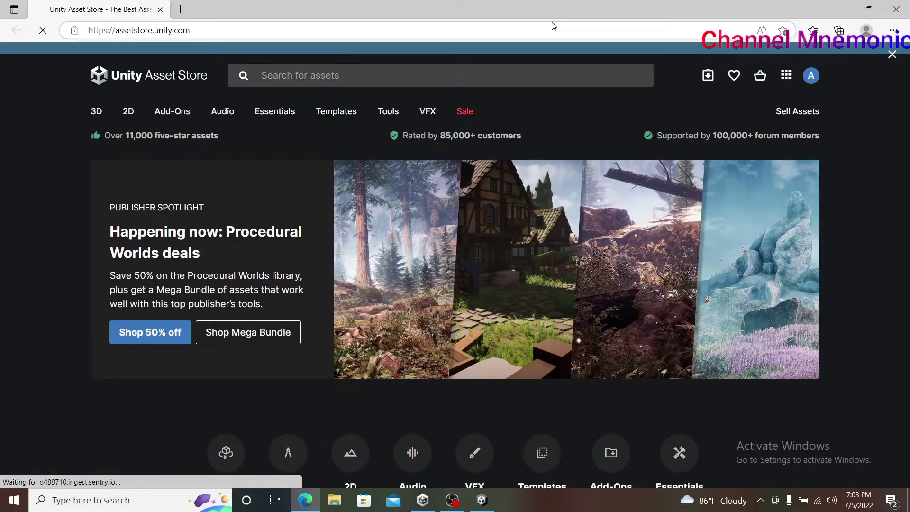
mouse_move(355, 142)
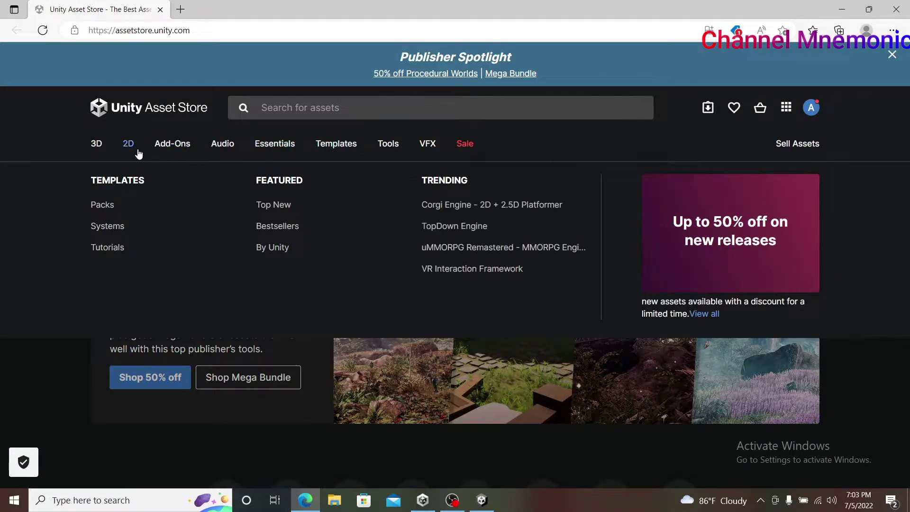
mouse_move(137, 150)
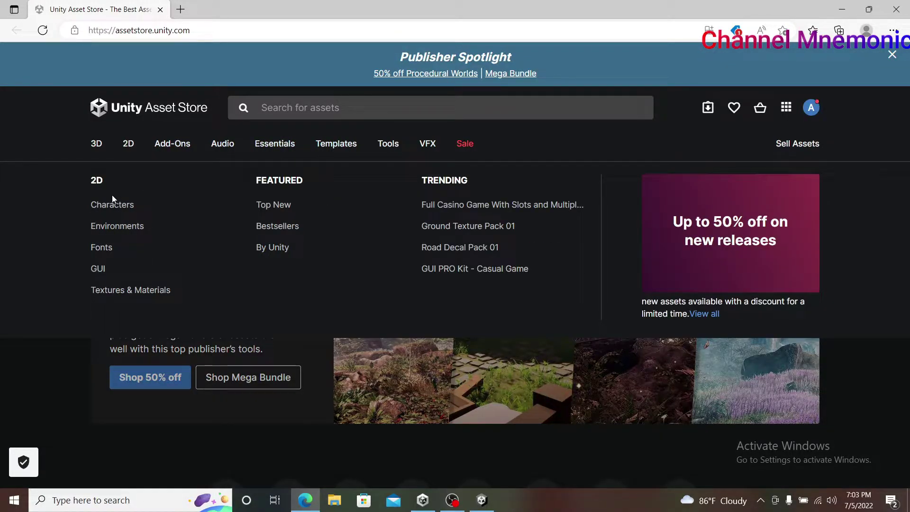
click(102, 203)
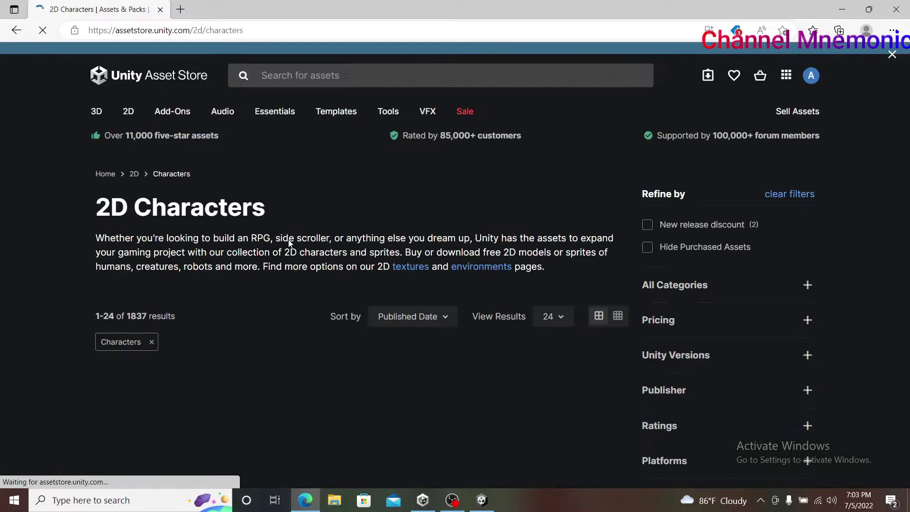
scroll(406, 285, down, 3)
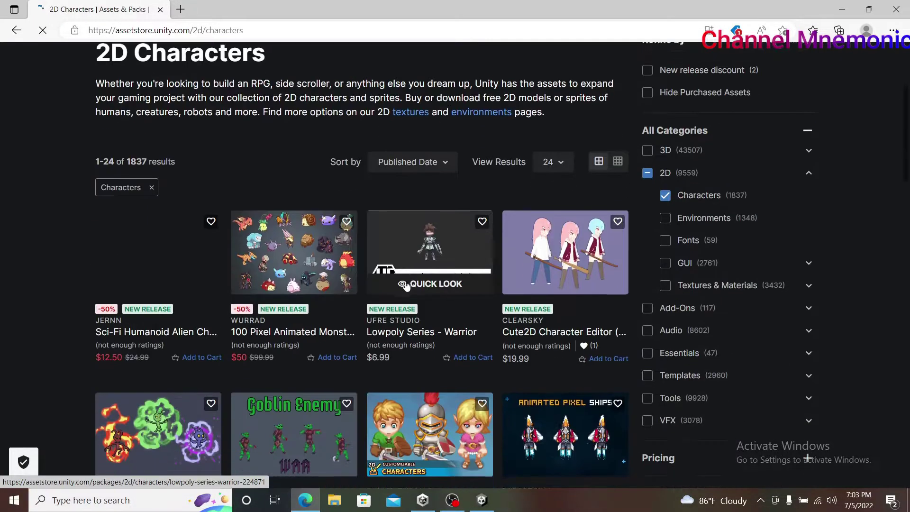
scroll(407, 286, down, 3)
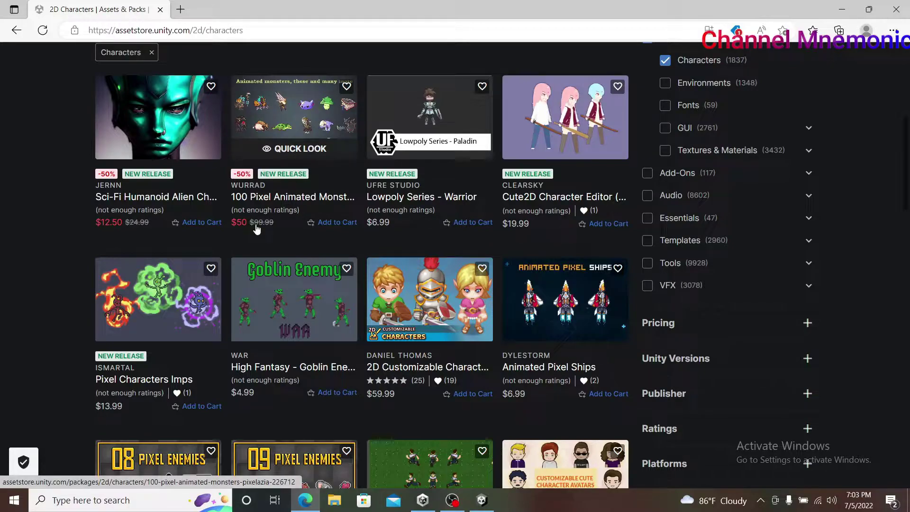
scroll(256, 229, down, 3)
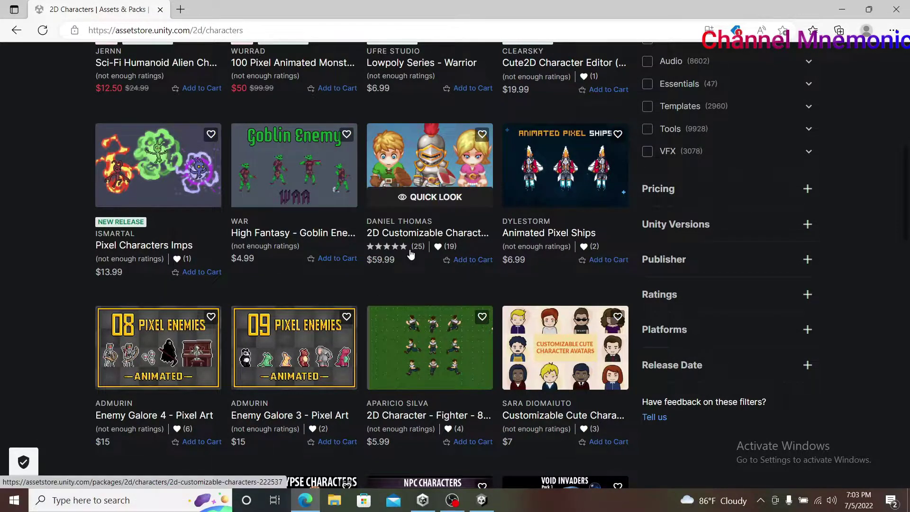
scroll(410, 255, down, 5)
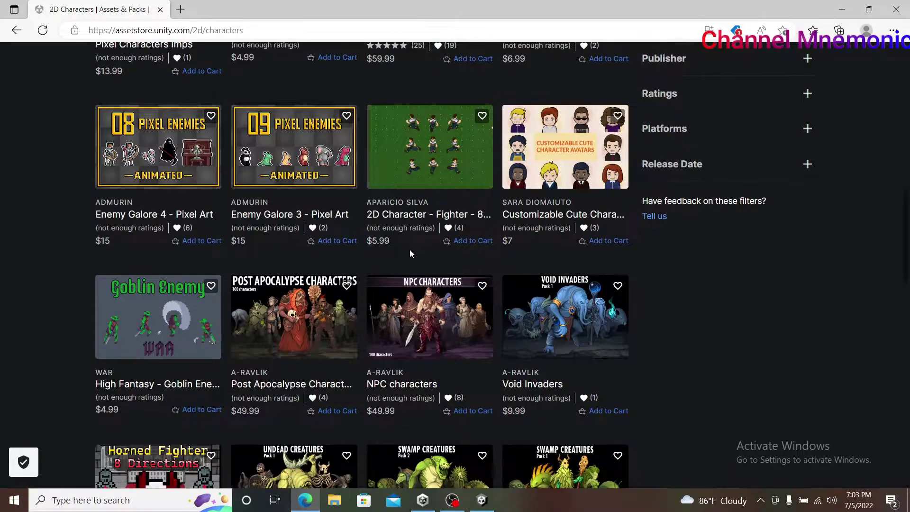
scroll(411, 254, up, 2)
scroll(410, 255, up, 15)
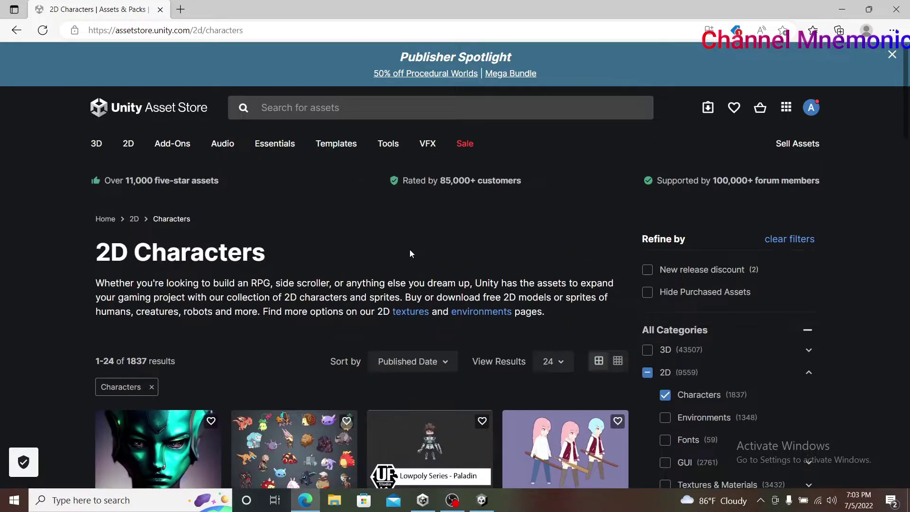
Sort the 2D Characters by Price (Low to High), skim the results, then focus the search bar.
click(427, 365)
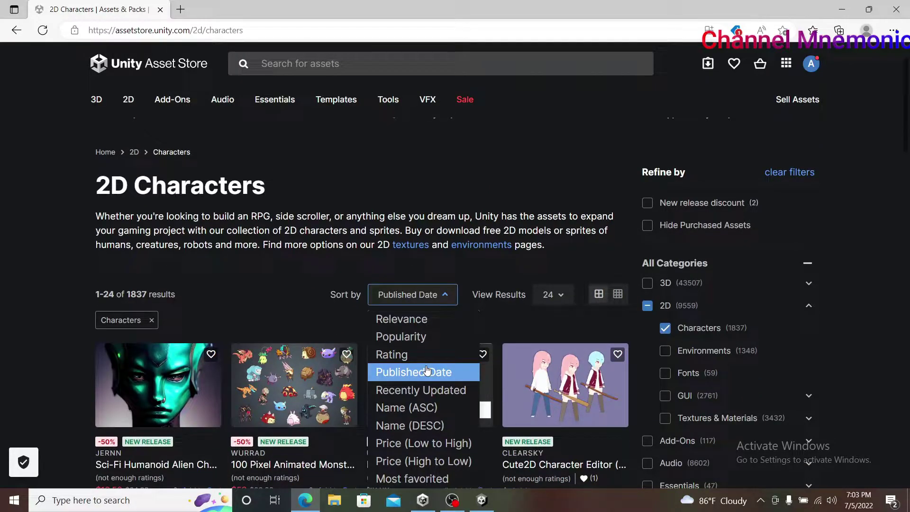
click(428, 381)
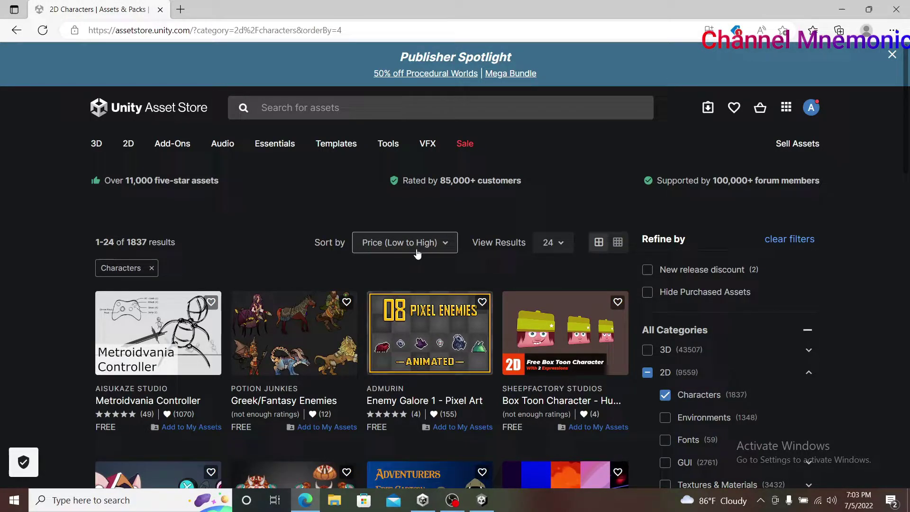
scroll(351, 287, down, 3)
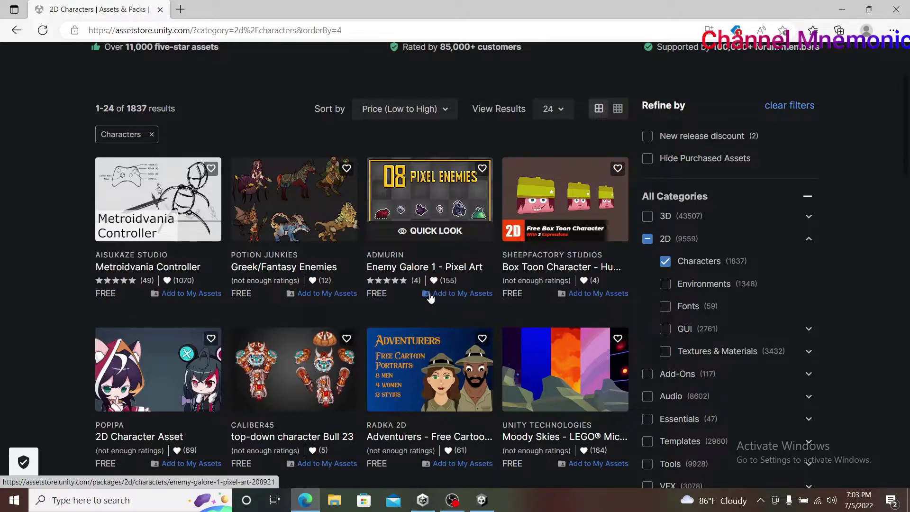
scroll(389, 298, down, 2)
scroll(304, 315, down, 2)
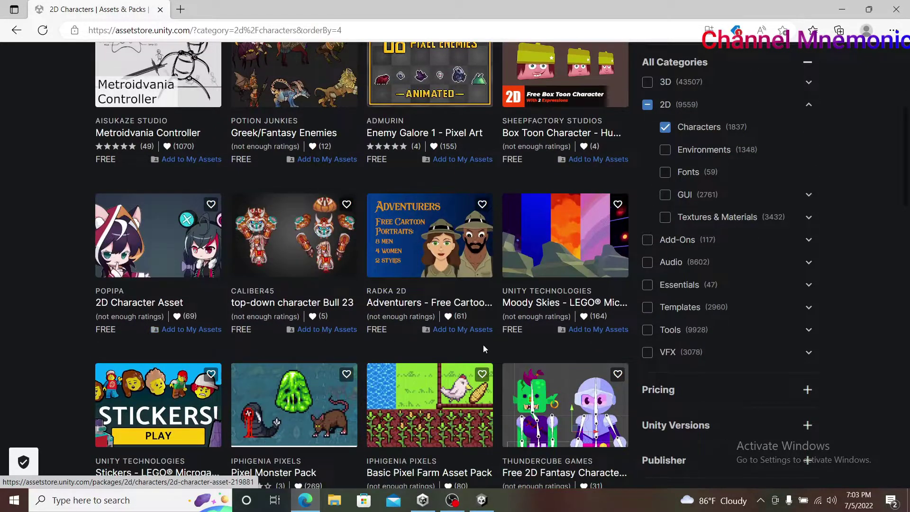
scroll(483, 346, down, 5)
scroll(470, 346, down, 1)
scroll(451, 341, down, 2)
scroll(427, 336, down, 4)
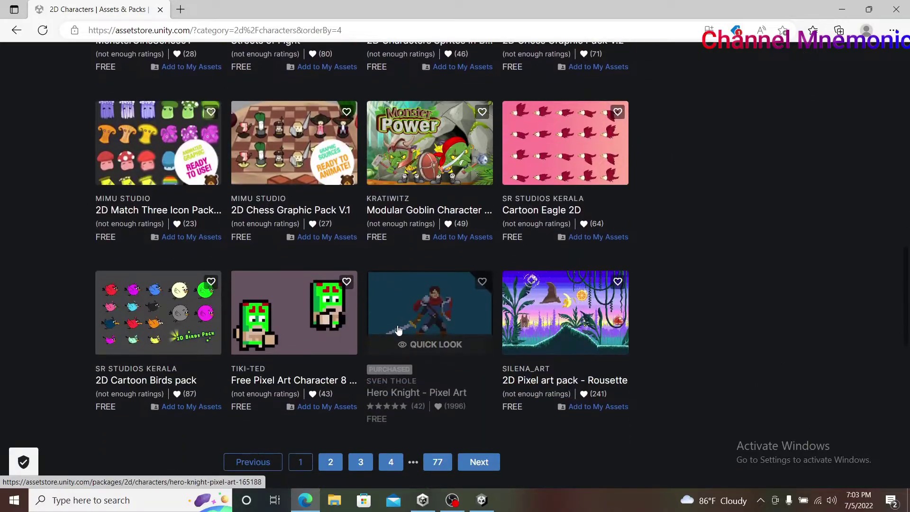
scroll(398, 329, down, 4)
scroll(380, 319, up, 1)
scroll(363, 309, up, 3)
scroll(363, 309, up, 4)
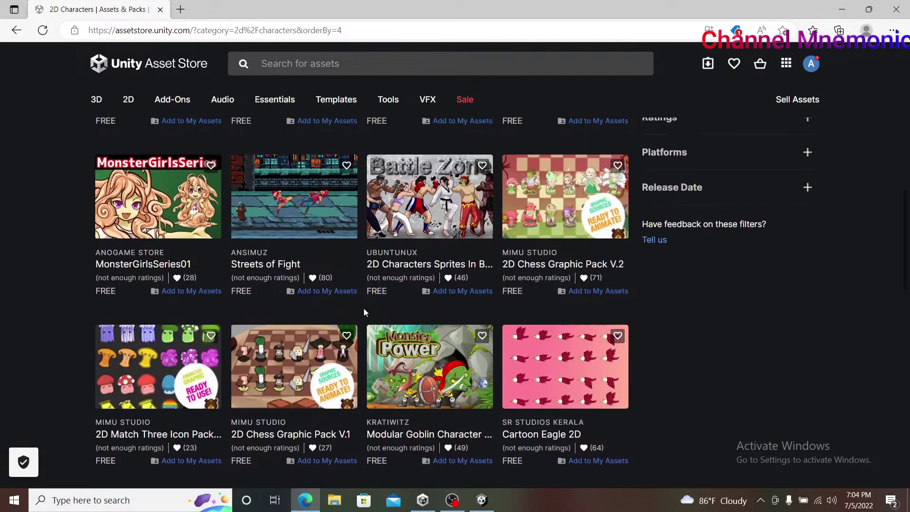
scroll(363, 309, up, 2)
scroll(363, 308, up, 2)
scroll(379, 308, up, 3)
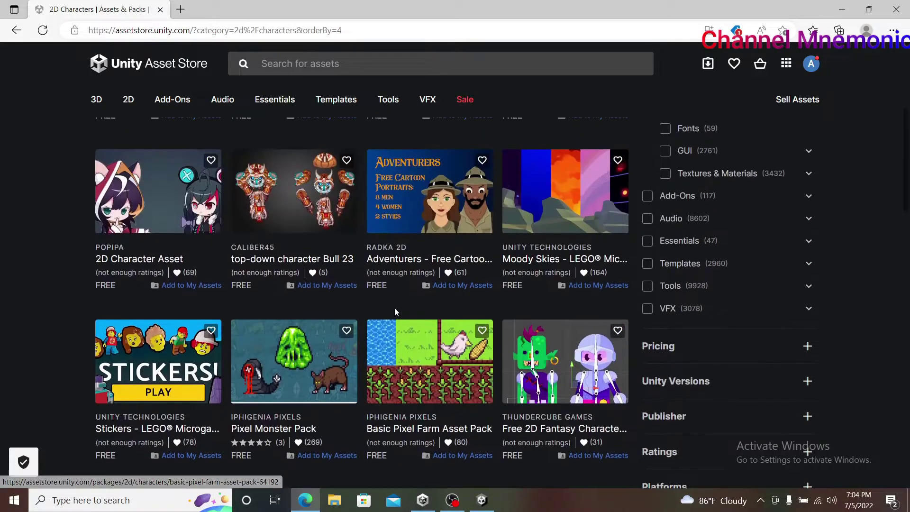
scroll(394, 308, down, 6)
scroll(395, 311, down, 6)
scroll(395, 311, down, 5)
scroll(394, 311, up, 1)
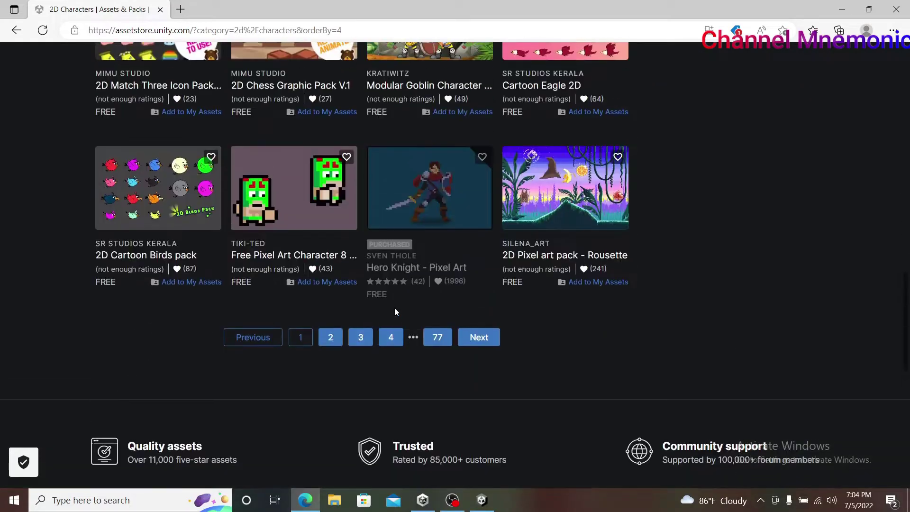
scroll(433, 347, up, 2)
scroll(384, 331, up, 3)
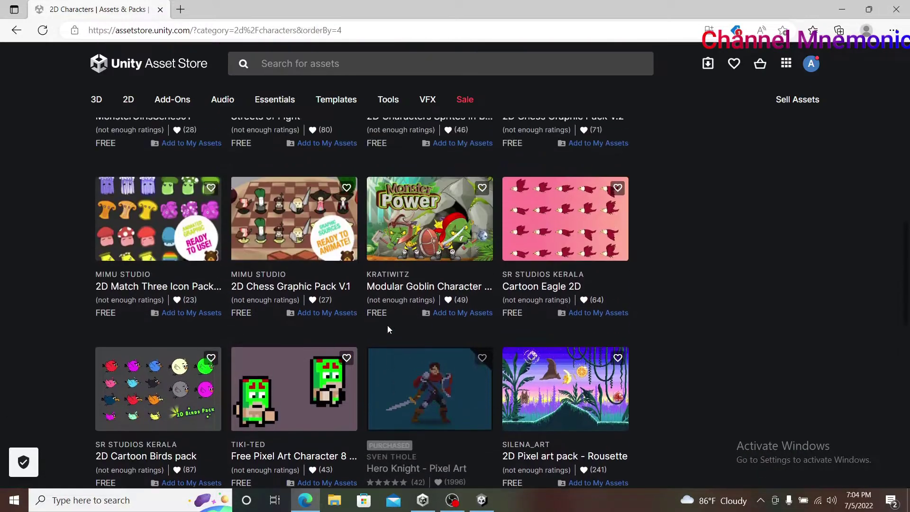
scroll(388, 327, up, 4)
scroll(387, 327, up, 3)
scroll(387, 327, up, 5)
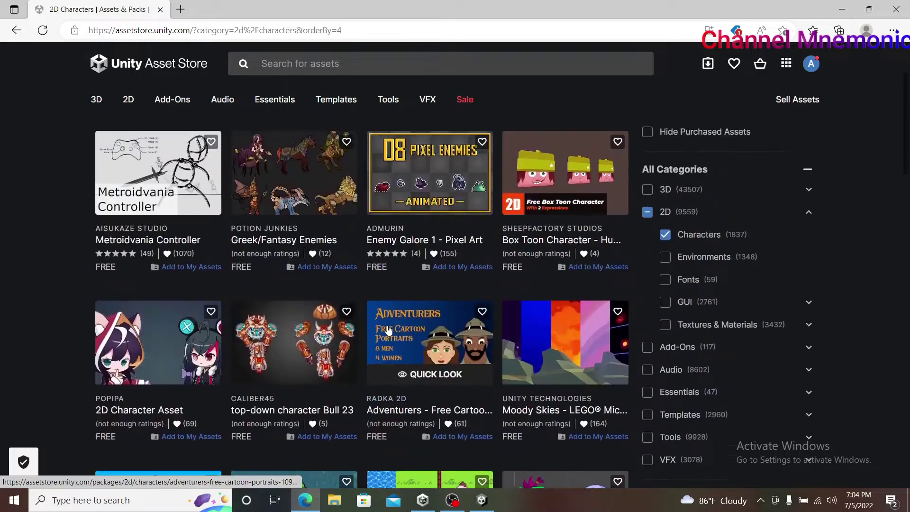
scroll(388, 328, up, 3)
click(302, 108)
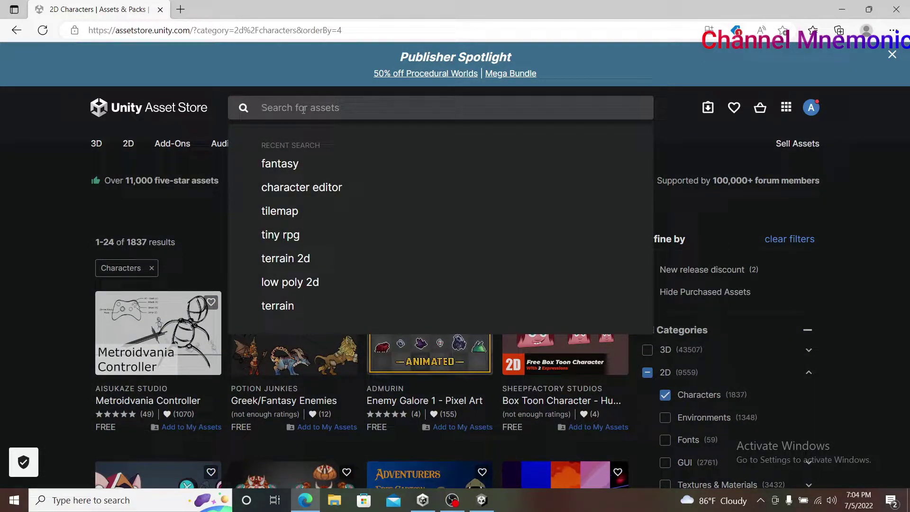
Search 'fantasy', go to results page 2, and open Fantasy monster: Cat Knight in a new tab.
click(313, 162)
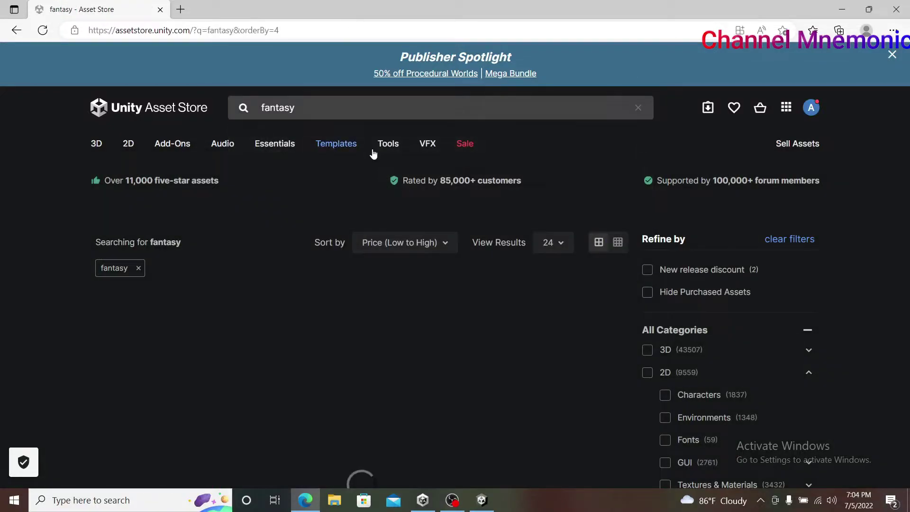
scroll(443, 303, down, 5)
scroll(443, 294, down, 3)
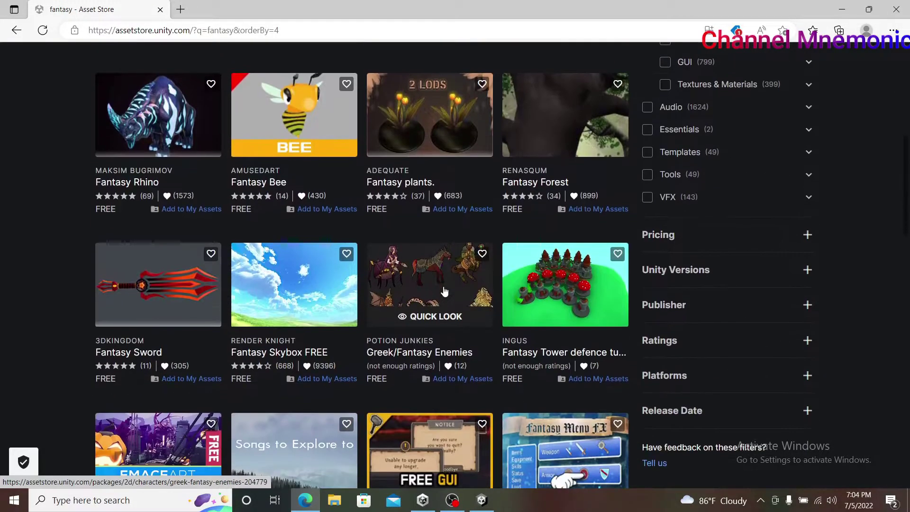
scroll(444, 291, down, 4)
scroll(408, 320, down, 10)
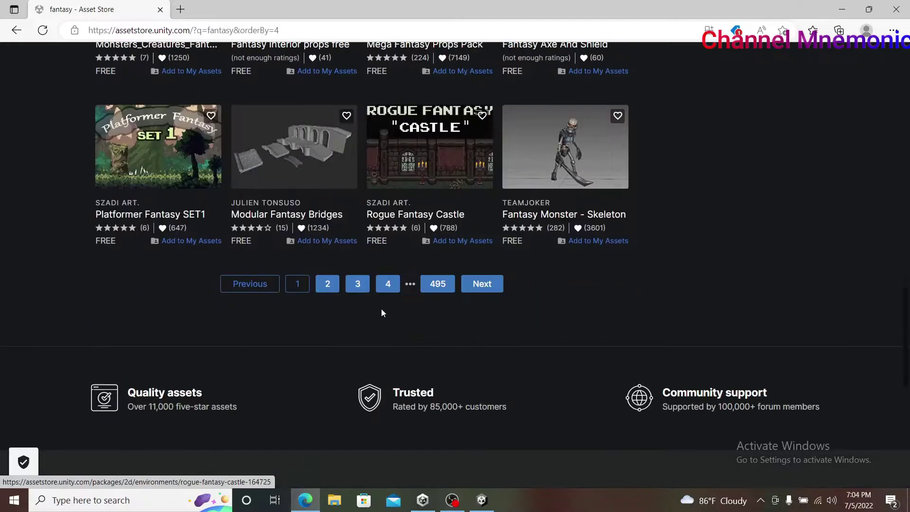
click(329, 261)
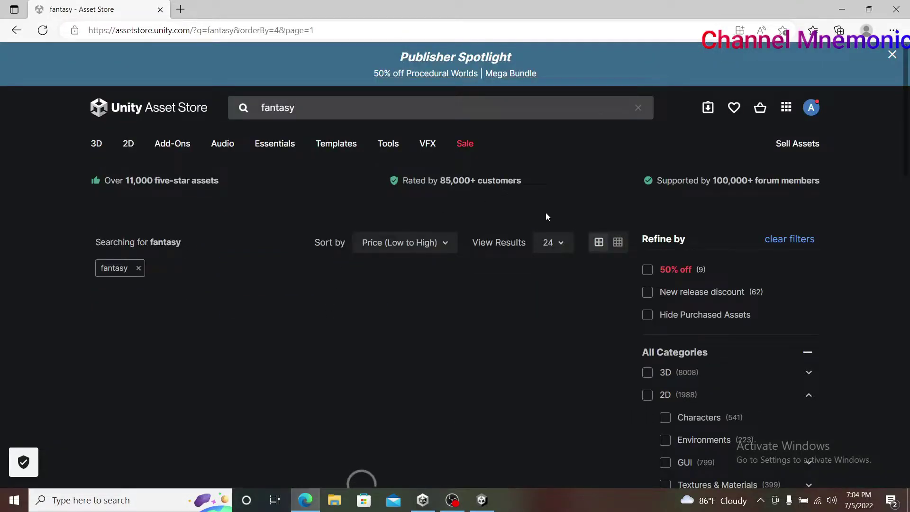
scroll(539, 218, down, 3)
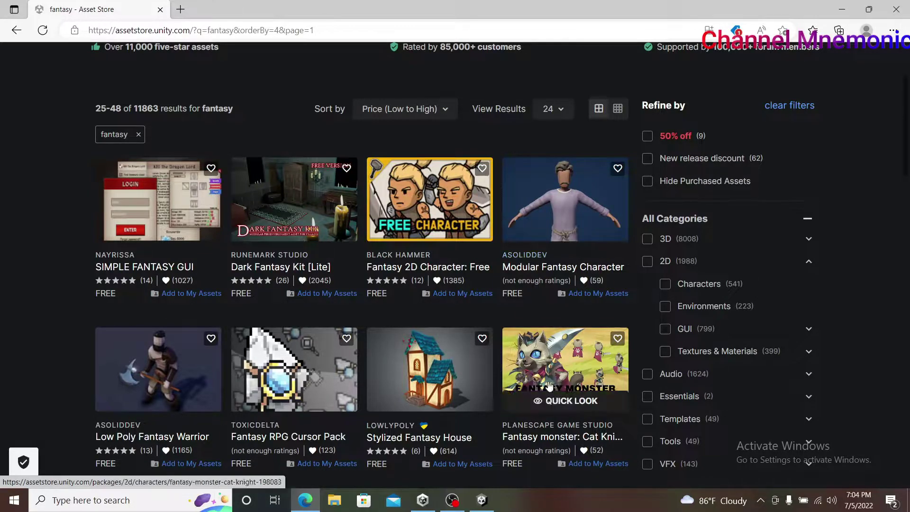
middle_click(543, 446)
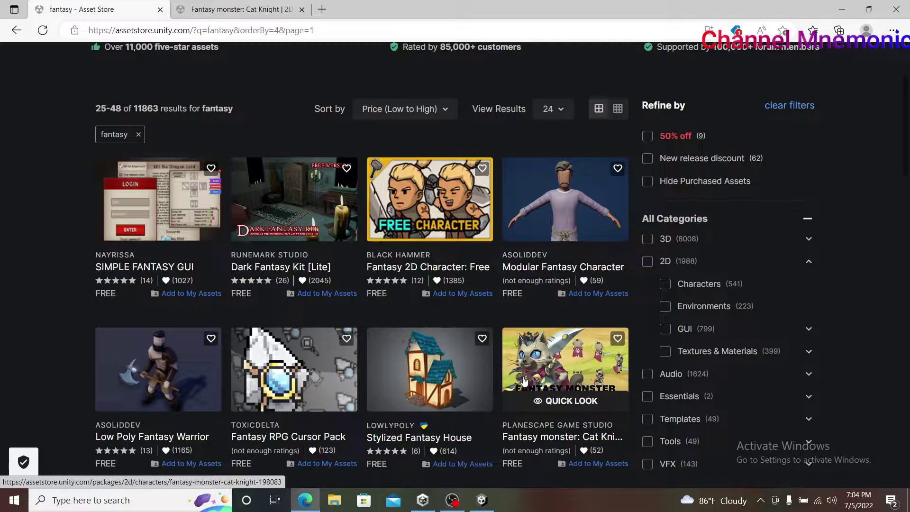
Switch to the Cat Knight product page and view its third preview image.
click(242, 9)
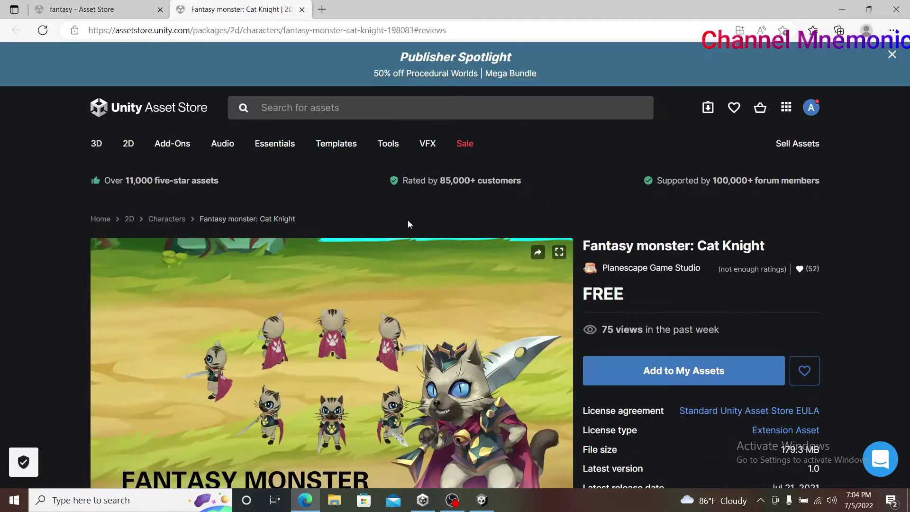
scroll(649, 254, down, 10)
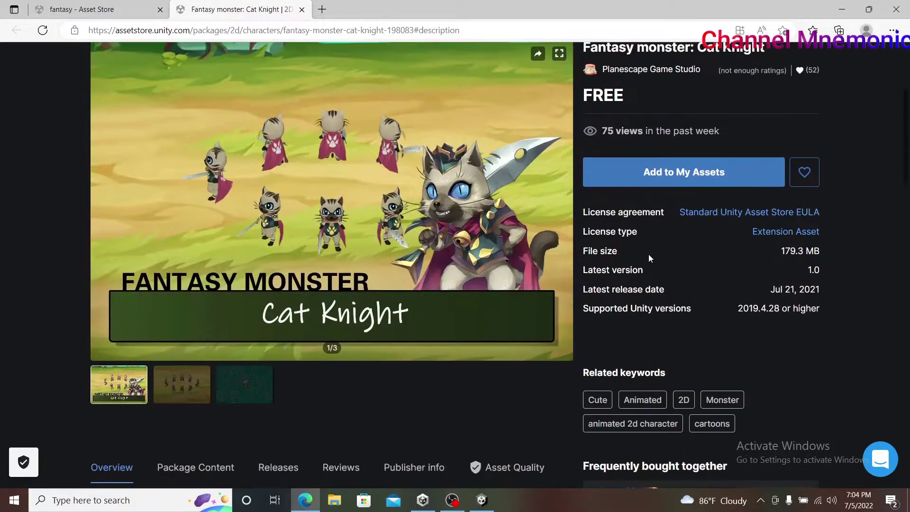
scroll(305, 207, up, 1)
scroll(305, 208, up, 3)
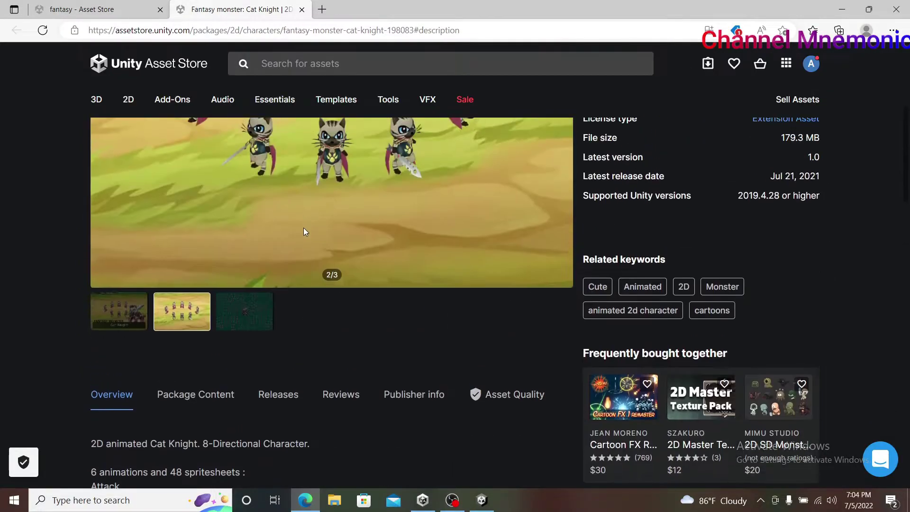
scroll(304, 227, up, 1)
scroll(305, 229, up, 1)
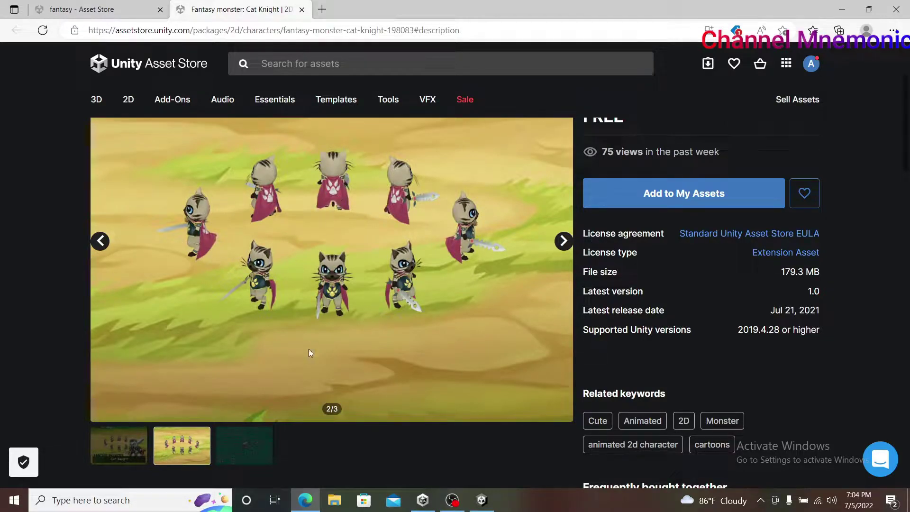
click(225, 455)
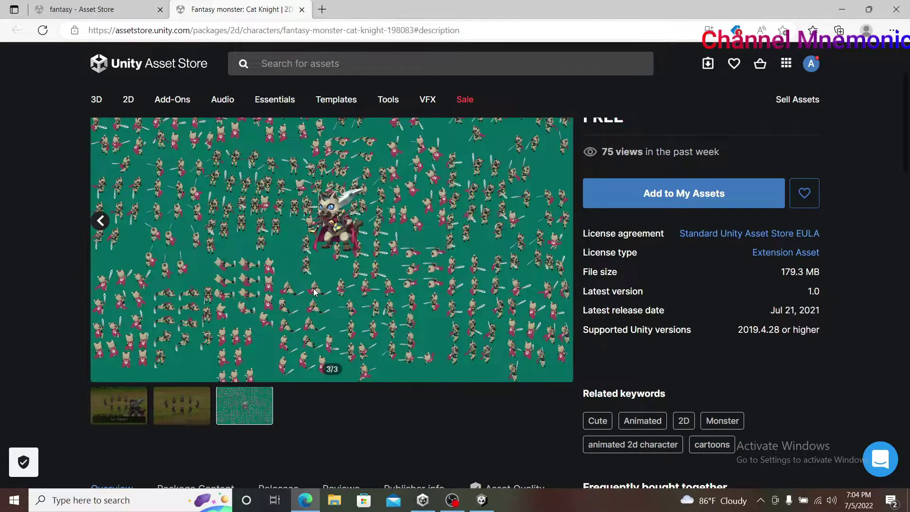
Add Cat Knight to My Assets, accept the terms, and open it in Unity Editor.
click(694, 194)
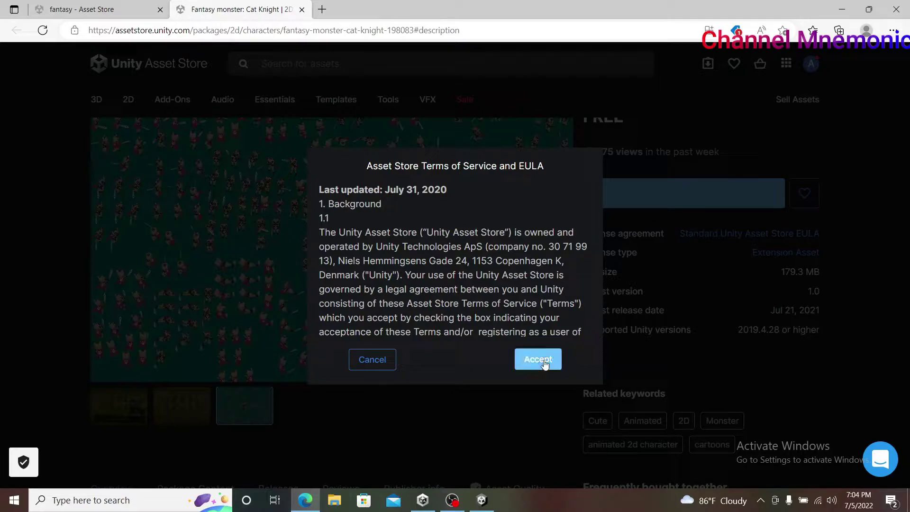
click(540, 362)
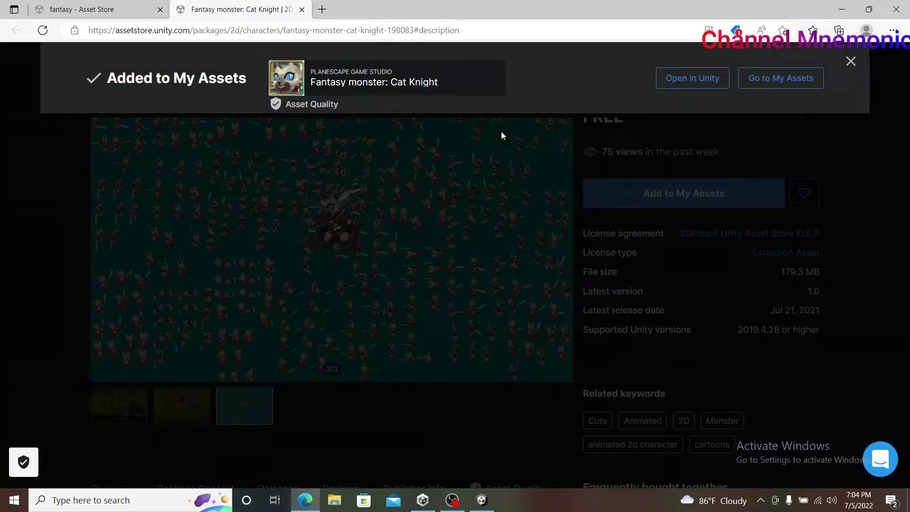
click(689, 79)
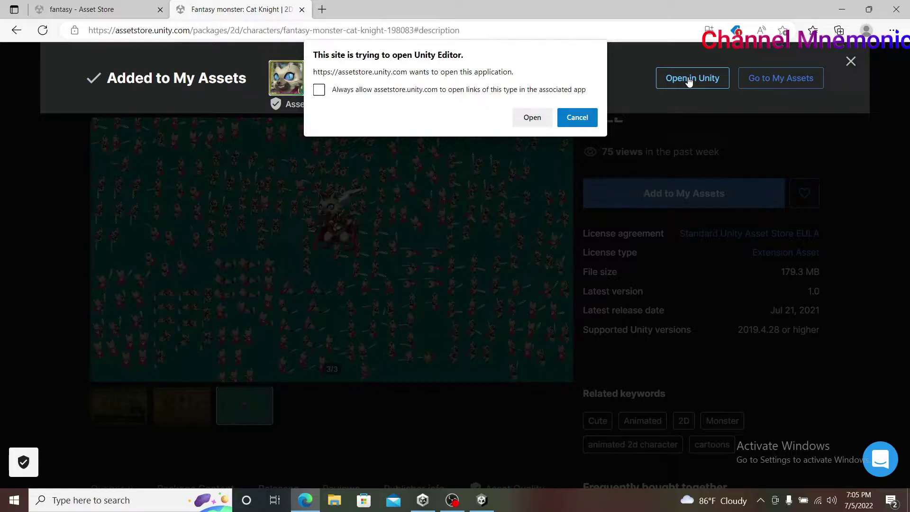
click(543, 116)
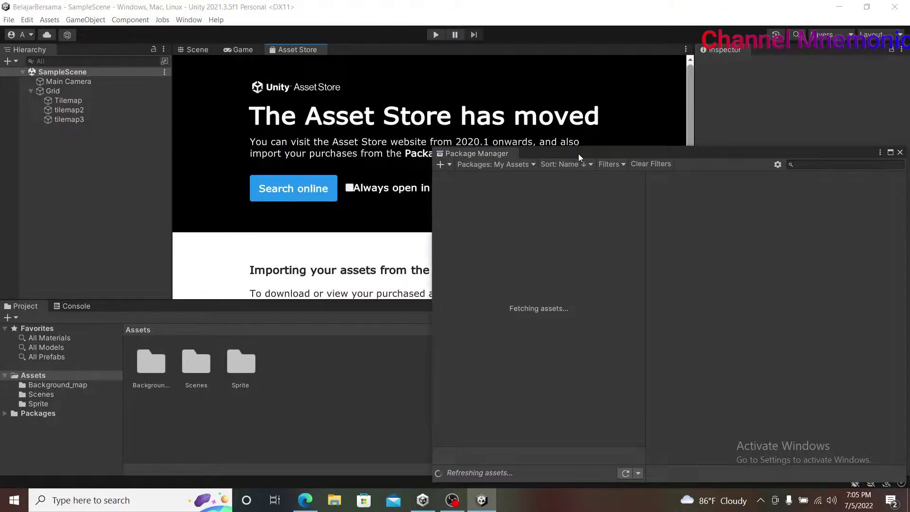
Browse the My Assets packages, select Fantasy monster: Cat Knight, and start its 179.25 MB download.
drag(579, 153, 485, 104)
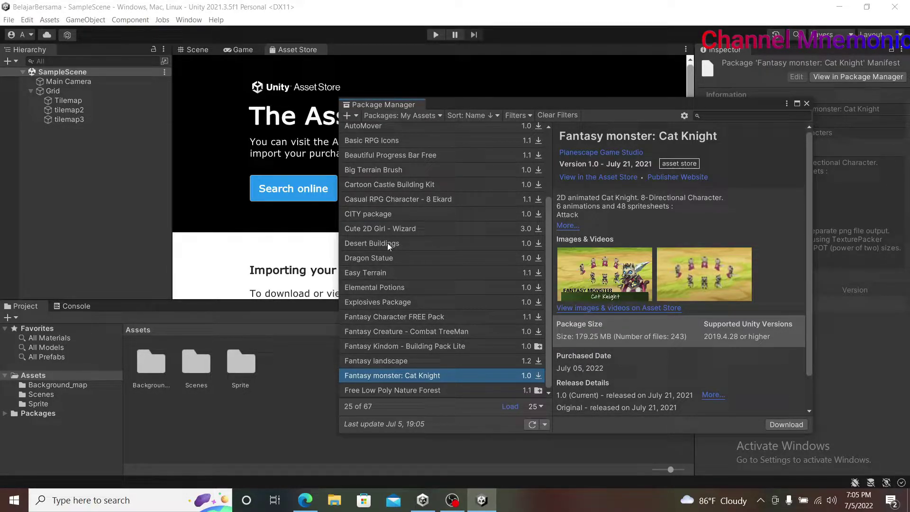
click(383, 215)
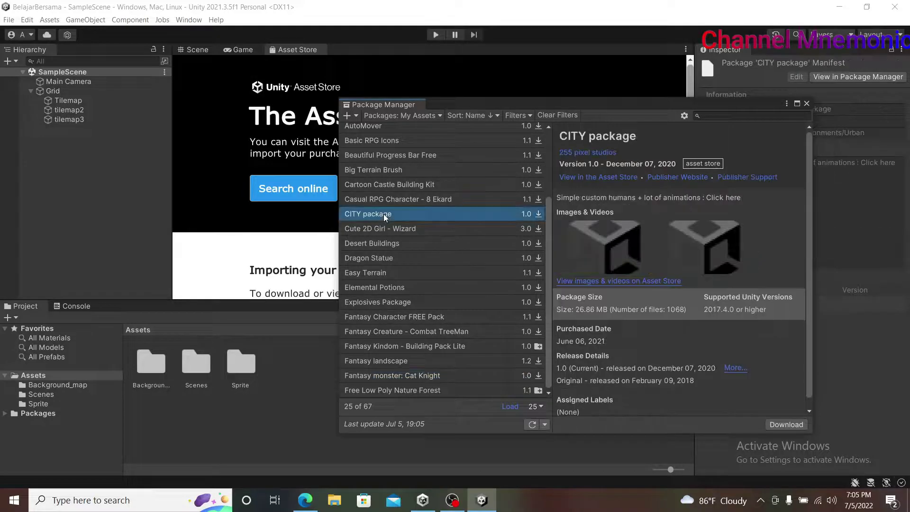
click(403, 231)
click(392, 249)
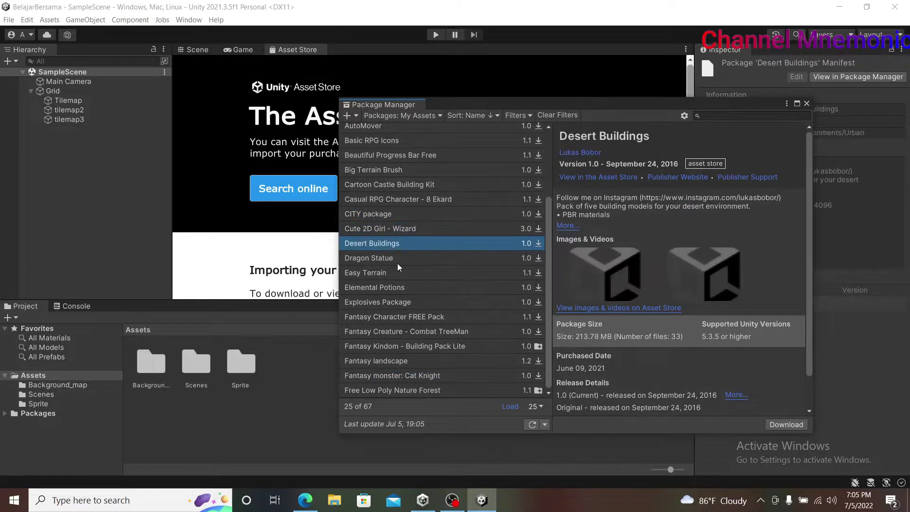
click(394, 260)
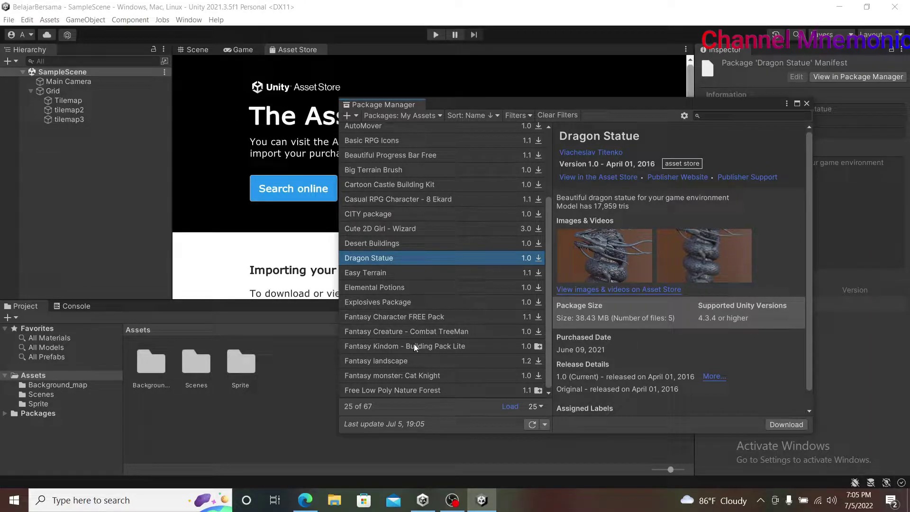
click(410, 373)
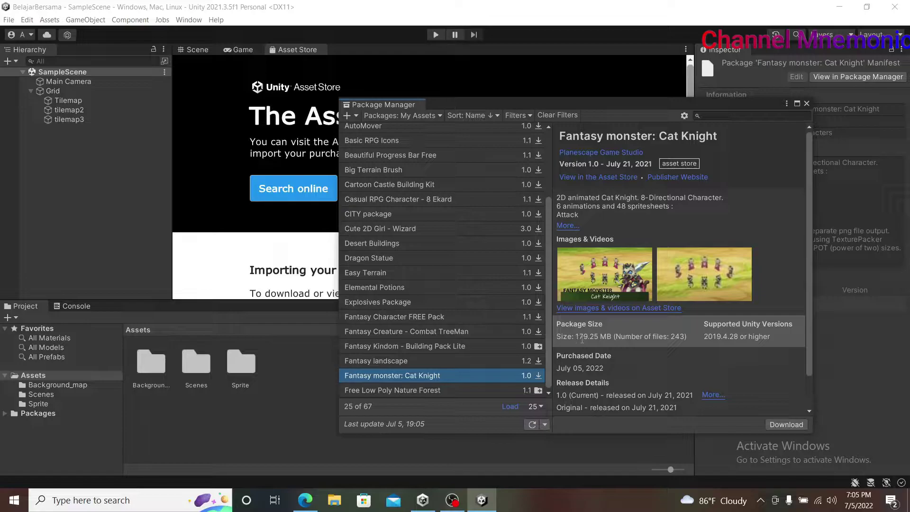
click(784, 426)
Download the Cat Knight package while viewing other packages like Cartoon Castle Building Kit.
click(778, 425)
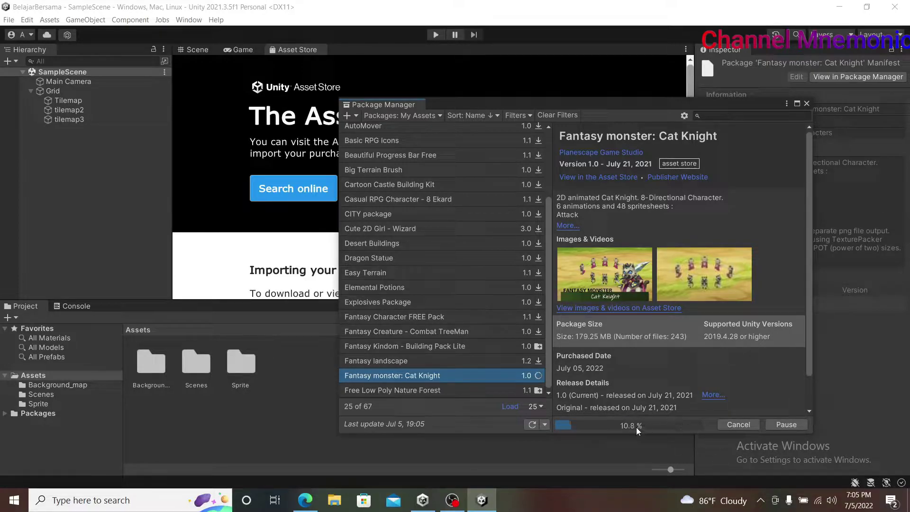
click(316, 13)
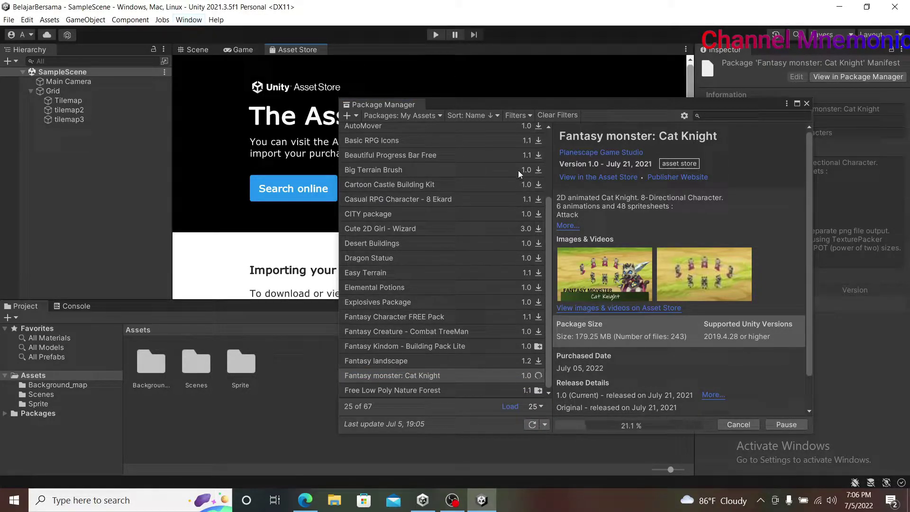
click(388, 184)
click(403, 199)
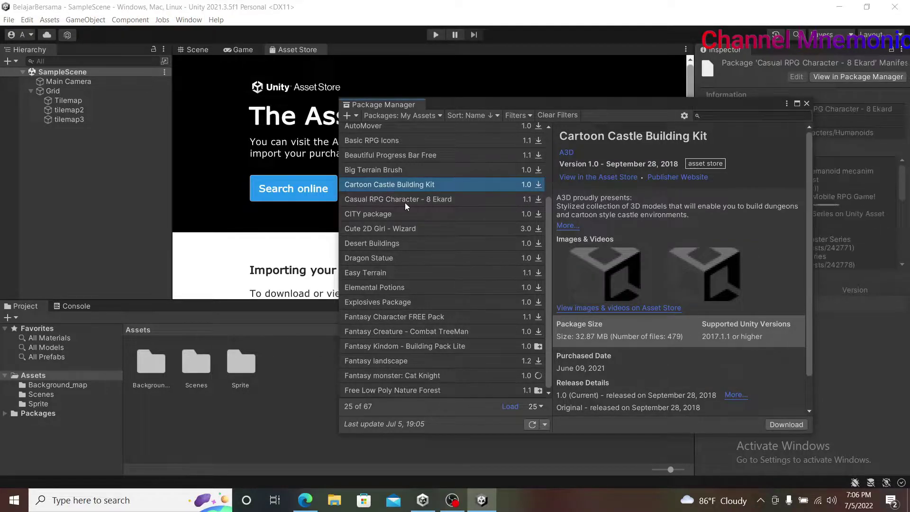
Bring the Package Manager back to the front and monitor Cat Knight until Import appears.
click(189, 20)
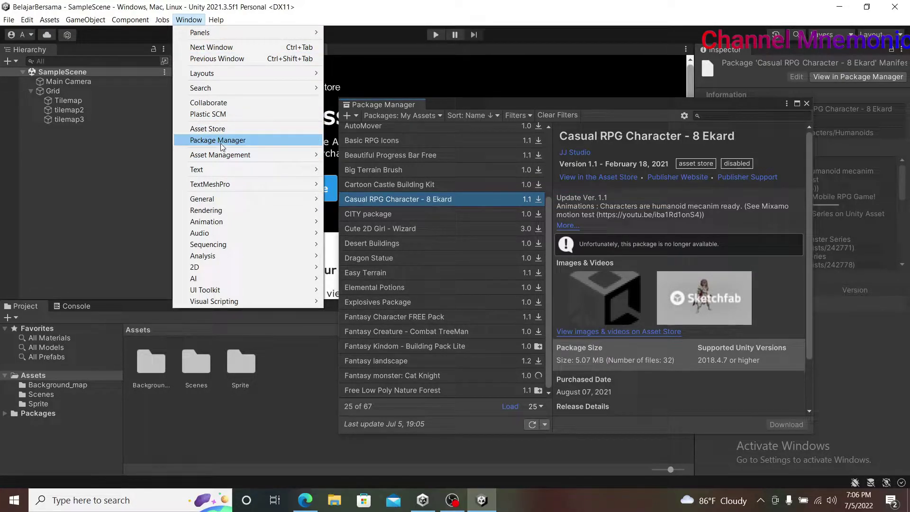
click(451, 102)
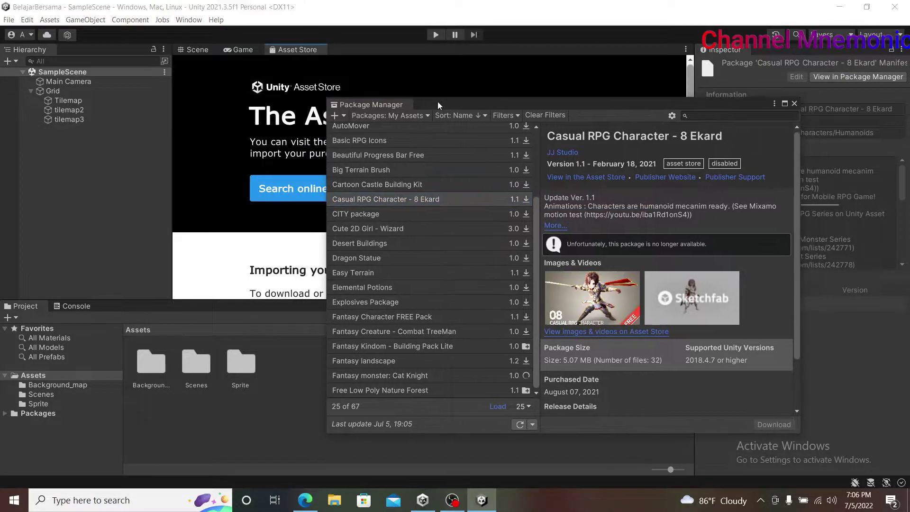
drag(450, 101, 414, 93)
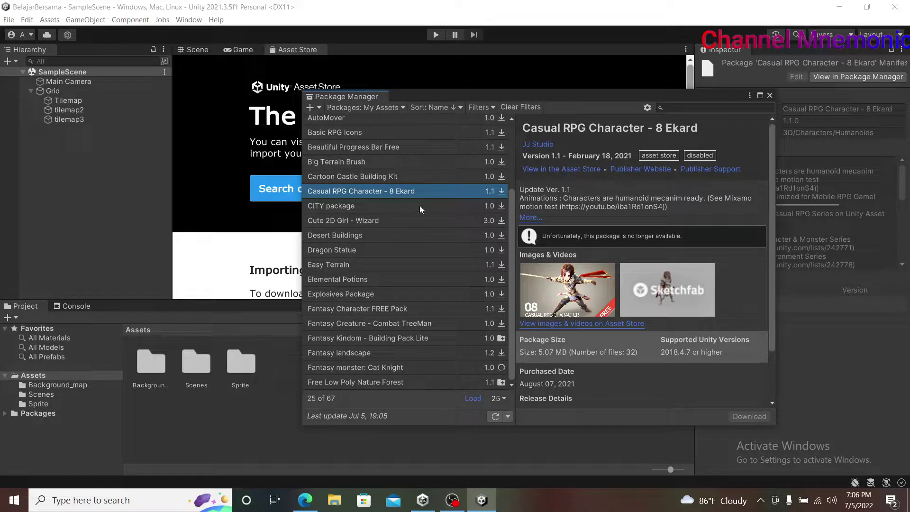
click(405, 204)
click(396, 220)
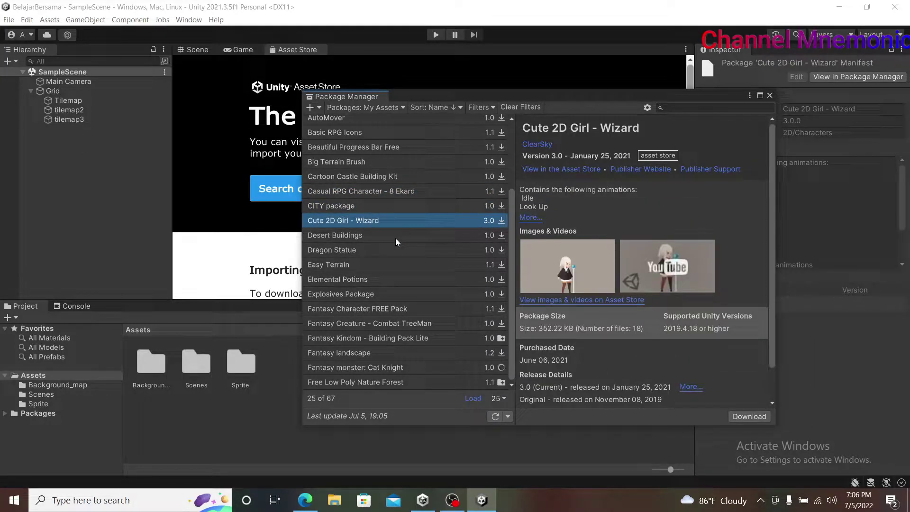
click(388, 233)
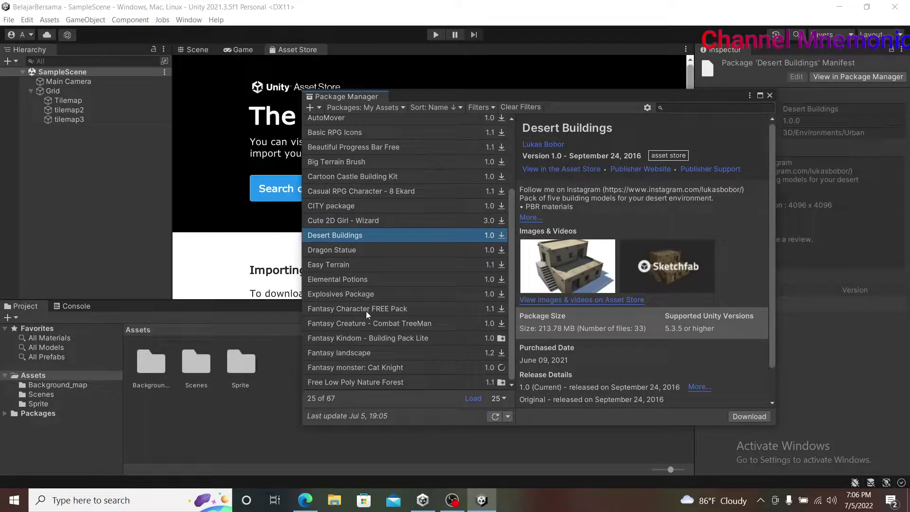
click(379, 366)
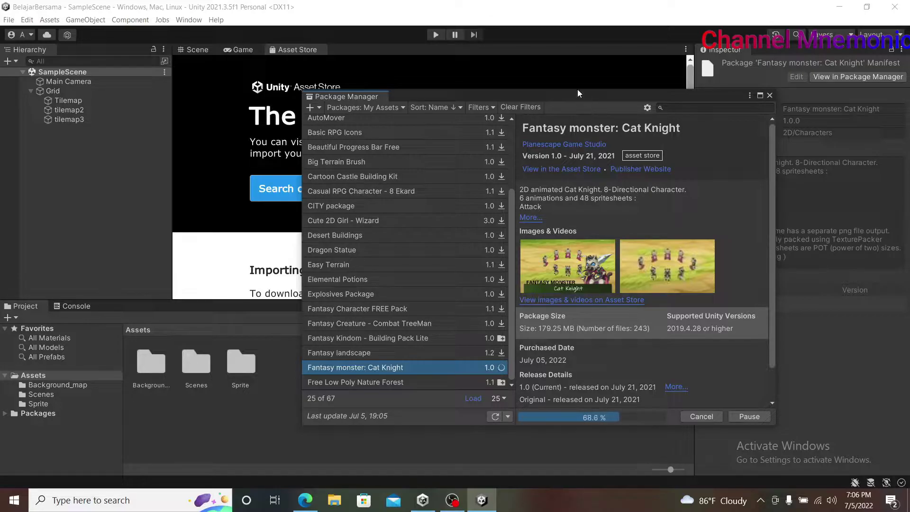
drag(578, 89, 460, 63)
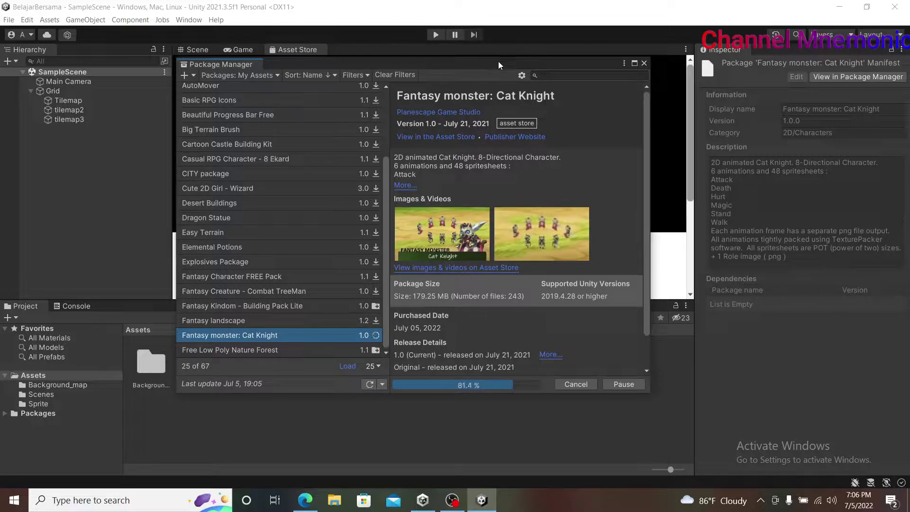
drag(499, 61, 520, 80)
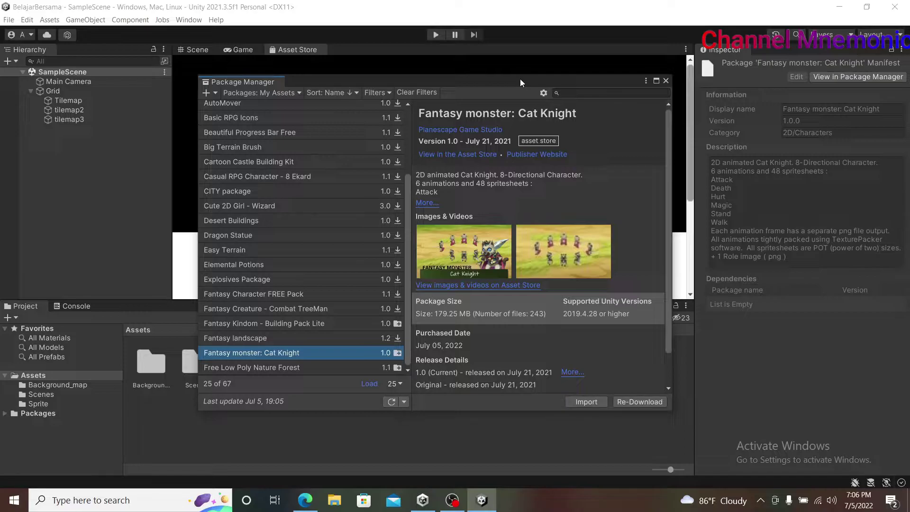
Import the Cat Knight package with all files ticked, adding the Character_31002 folder.
click(579, 400)
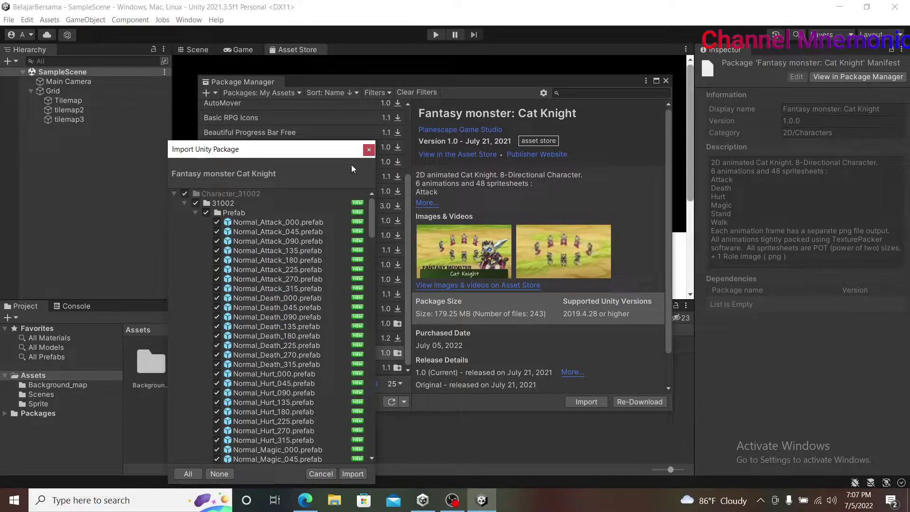
drag(339, 152, 294, 55)
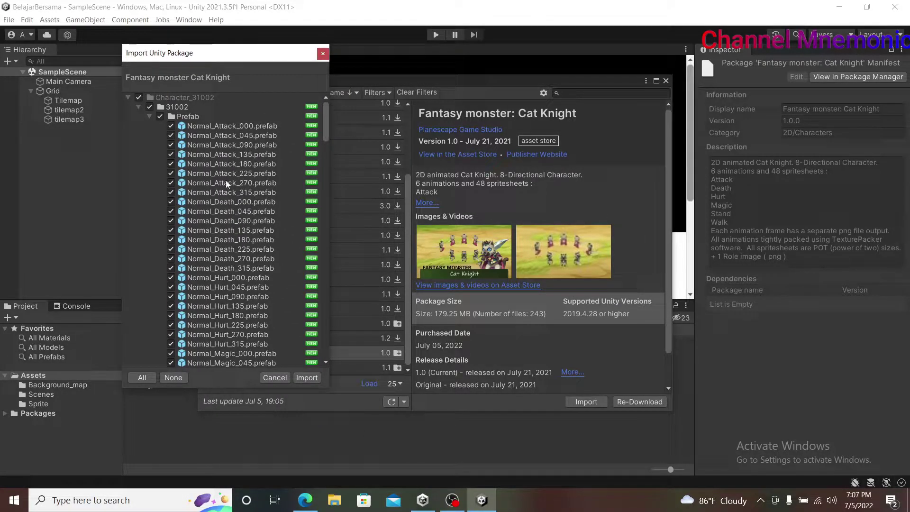
scroll(209, 138, down, 3)
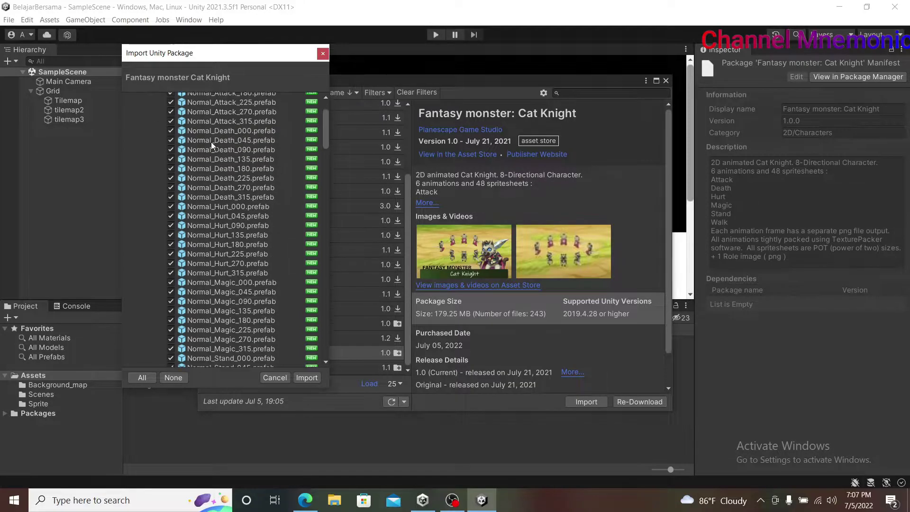
scroll(211, 143, down, 2)
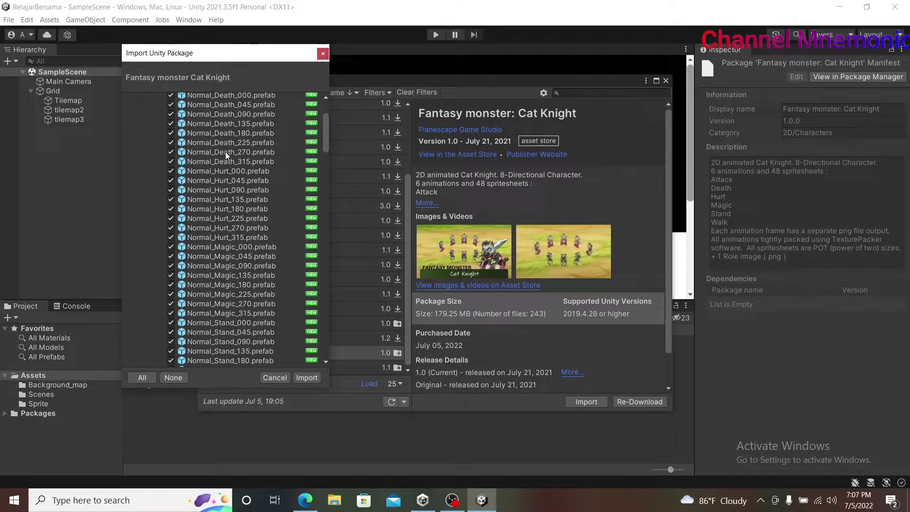
scroll(239, 273, down, 10)
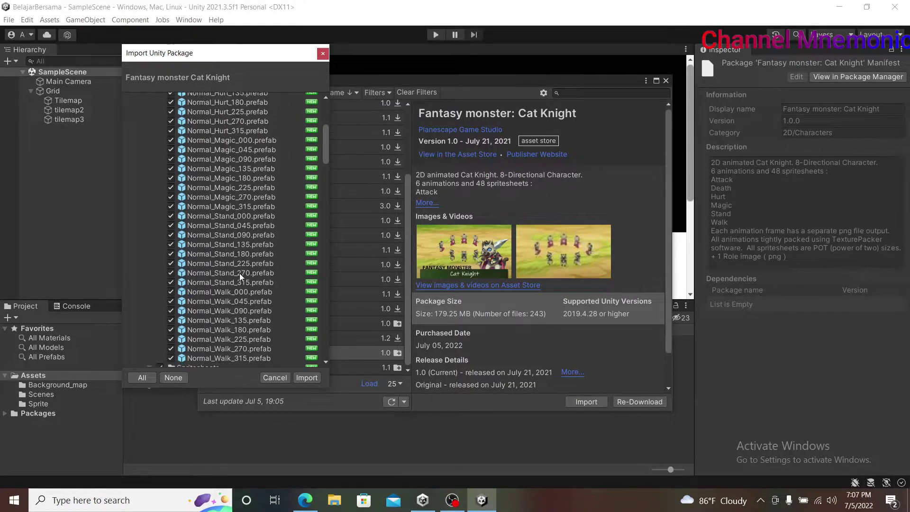
scroll(239, 273, down, 10)
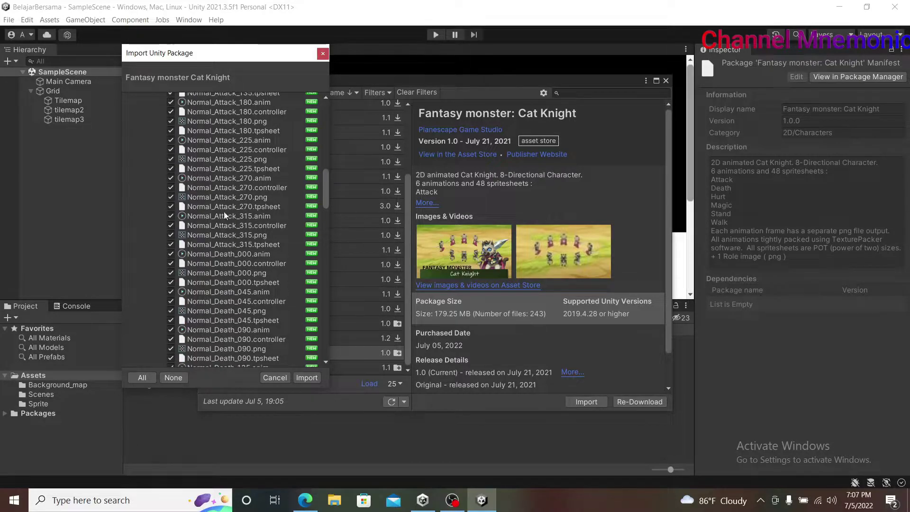
scroll(224, 212, down, 10)
scroll(224, 212, down, 10)
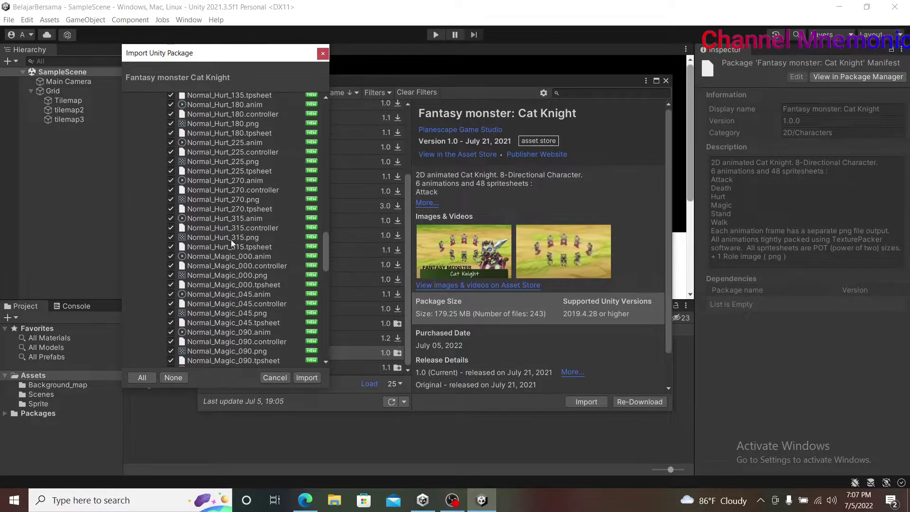
click(301, 379)
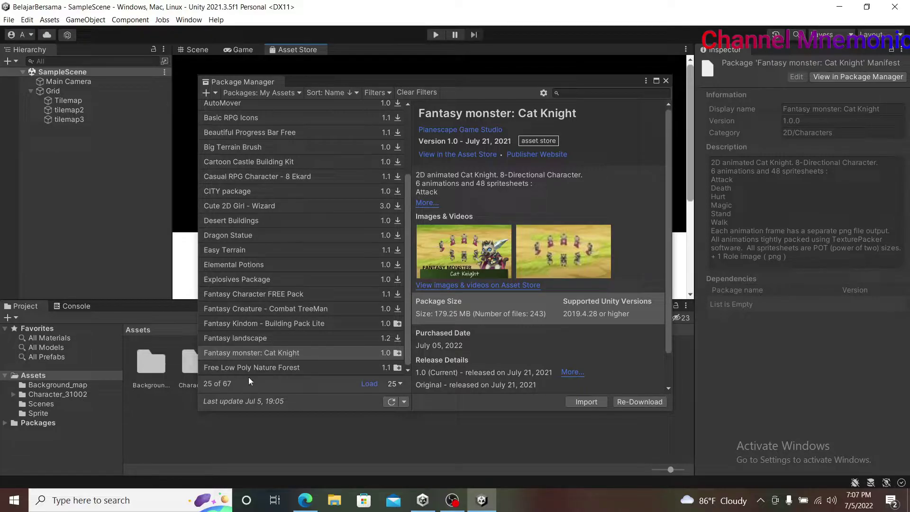
Close the Package Manager and the Asset Store tab, then centre the forest tilemap.
click(666, 81)
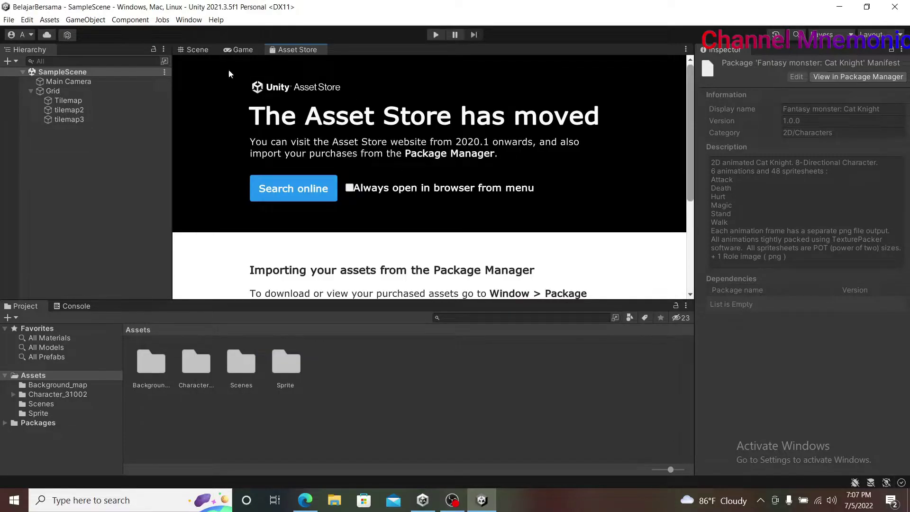
right_click(283, 50)
click(312, 72)
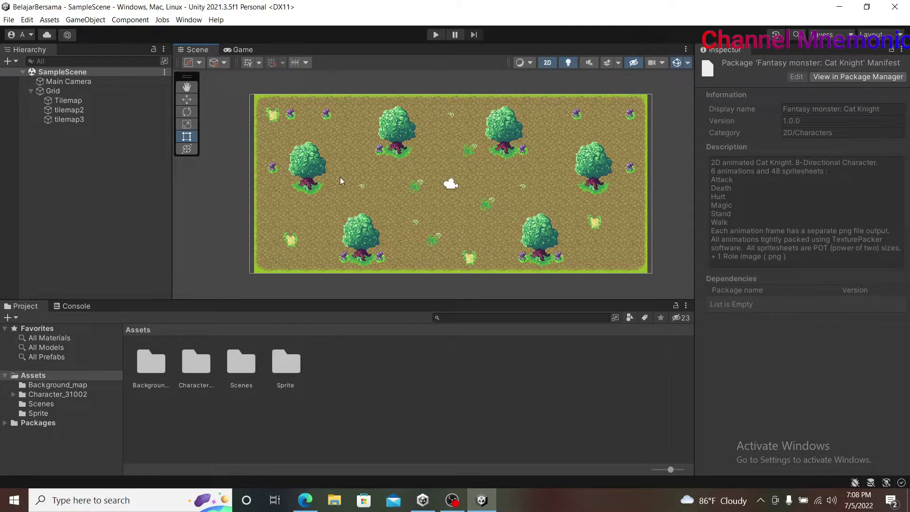
scroll(340, 178, up, 1)
middle_drag(496, 182, 459, 179)
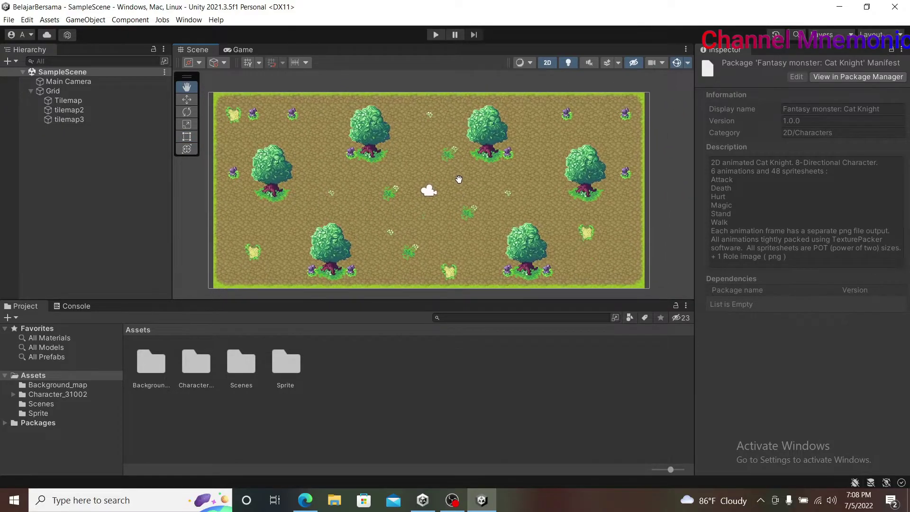
Open Character_31002 > 31002 > Spritesheets and expand sprite sheets to preview their individual sprites.
click(14, 395)
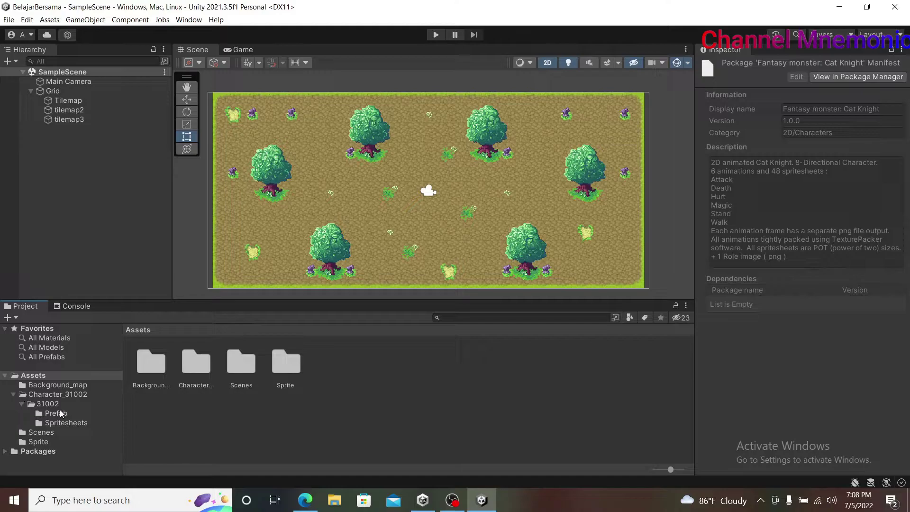
click(62, 414)
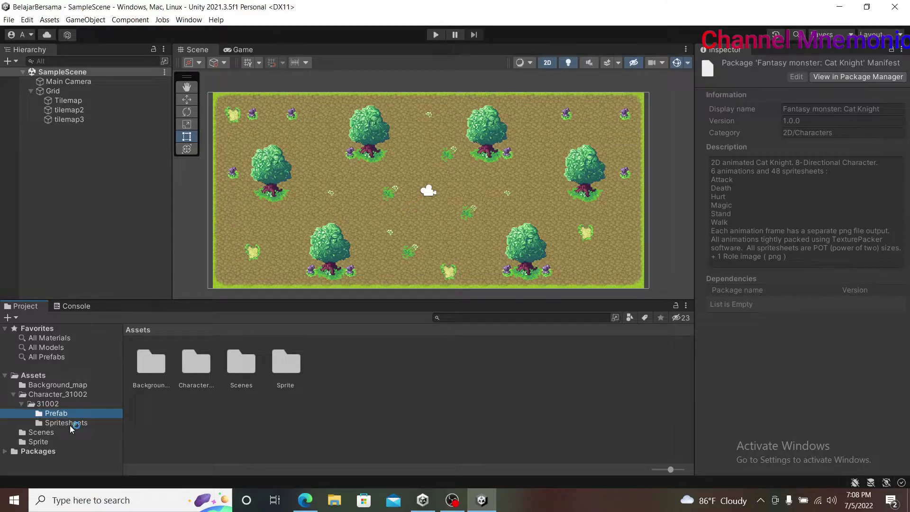
click(70, 423)
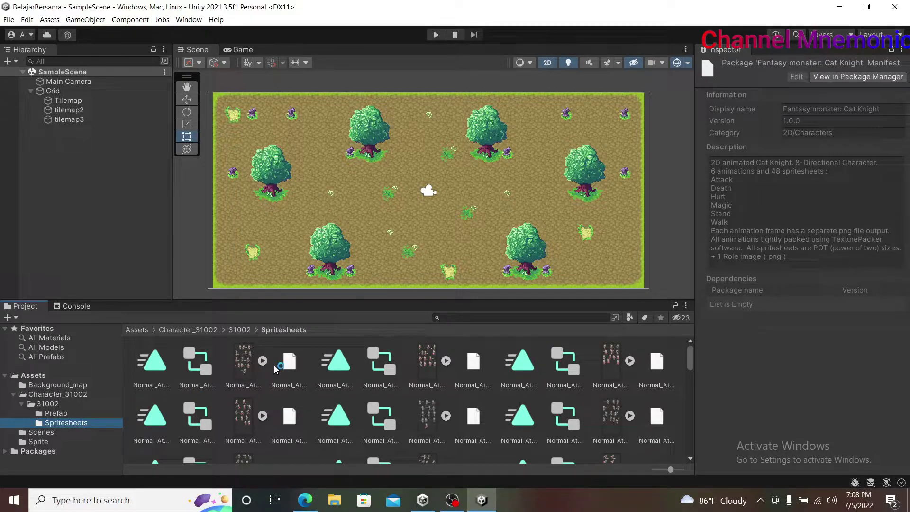
scroll(287, 366, down, 2)
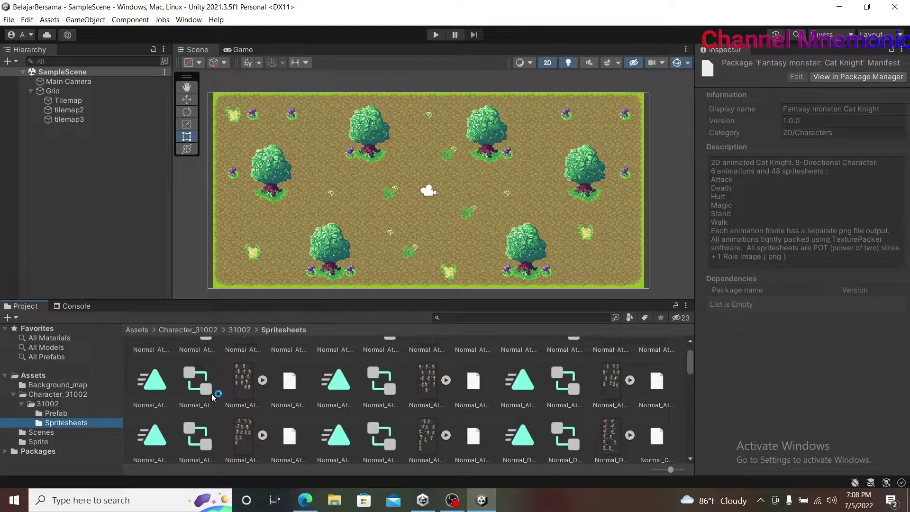
click(263, 380)
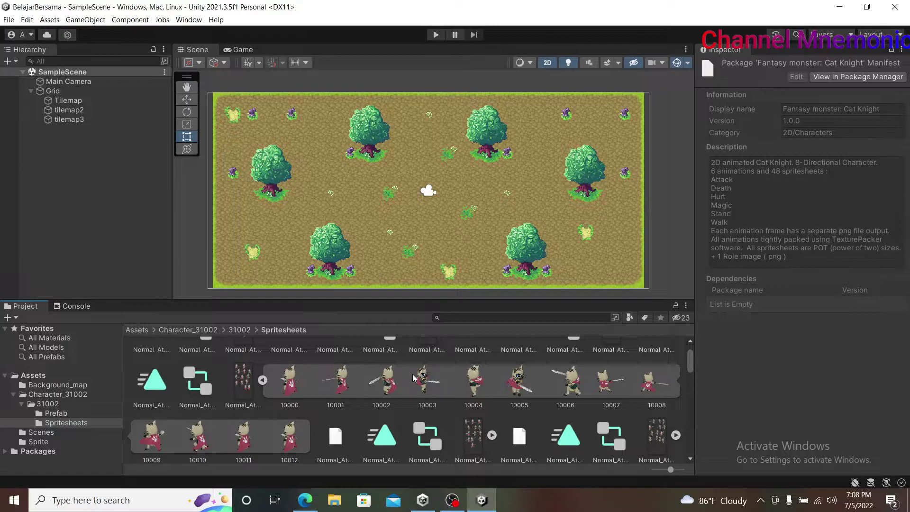
scroll(287, 379, down, 1)
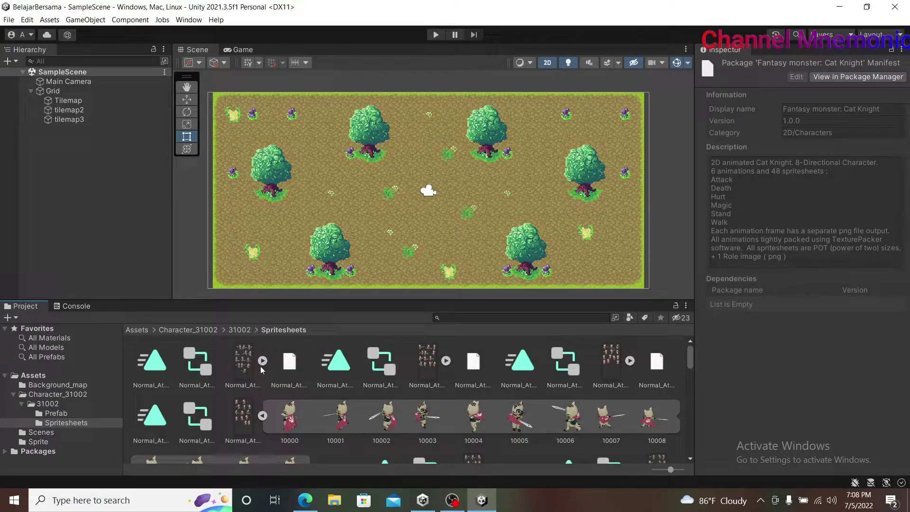
scroll(263, 370, down, 2)
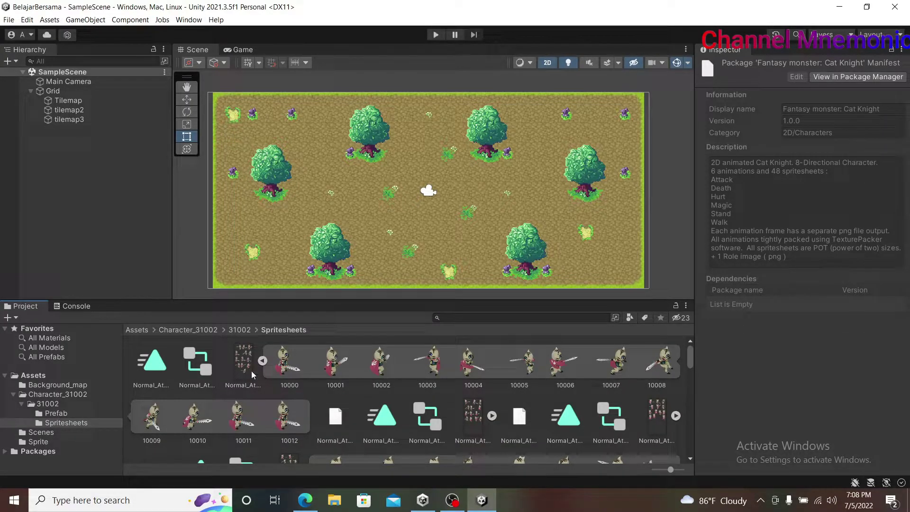
click(262, 361)
click(262, 416)
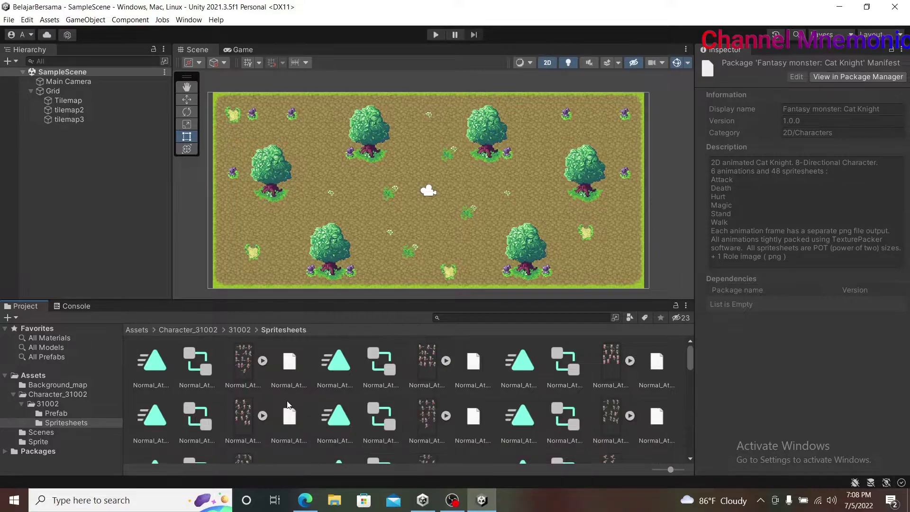
scroll(308, 392, down, 1)
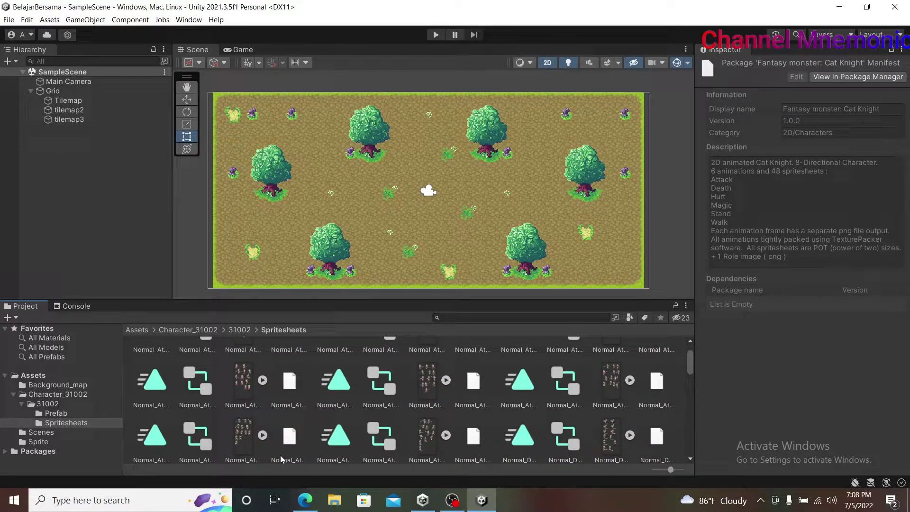
click(305, 500)
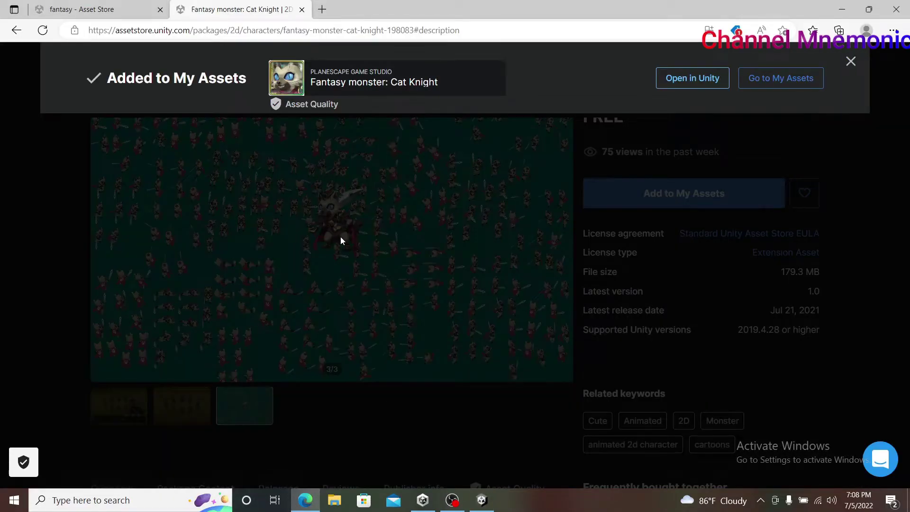
click(855, 62)
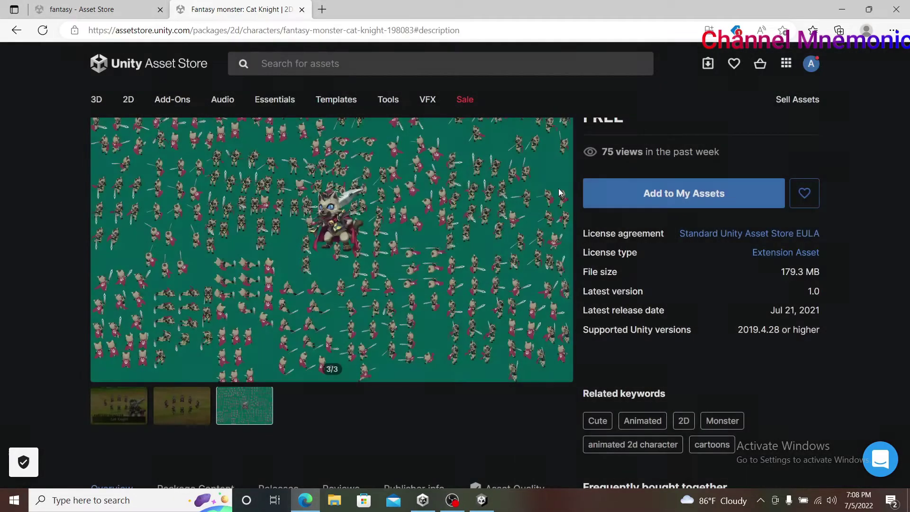
click(158, 416)
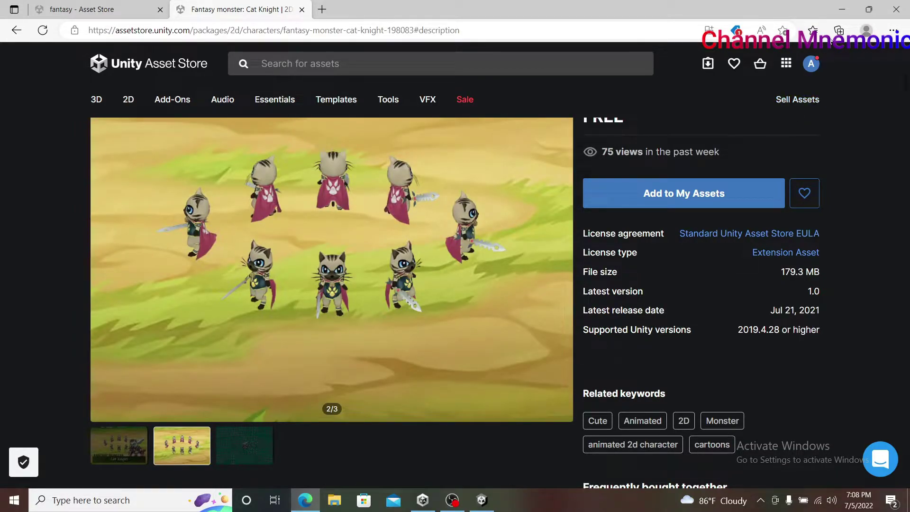
click(476, 506)
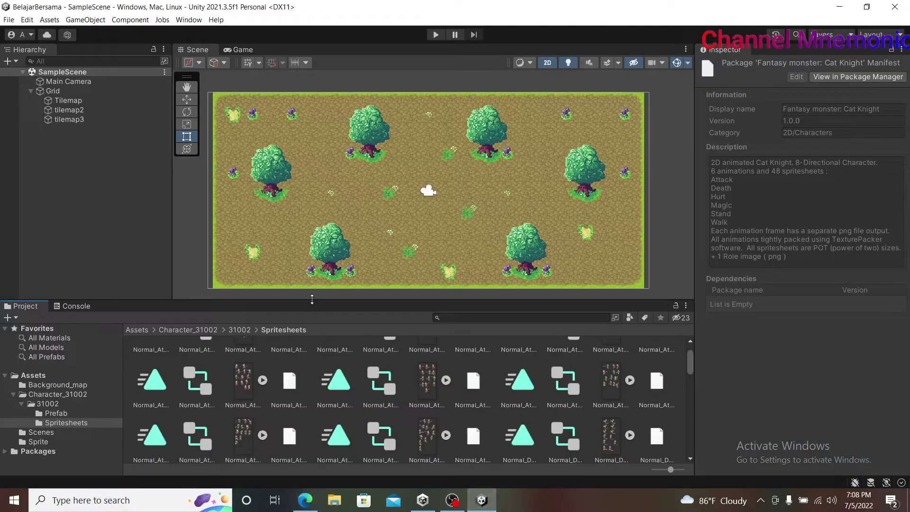
Scroll the Spritesheets folder and expand two Hurt sprite sheets to show their frames.
scroll(296, 383, up, 1)
scroll(296, 383, down, 3)
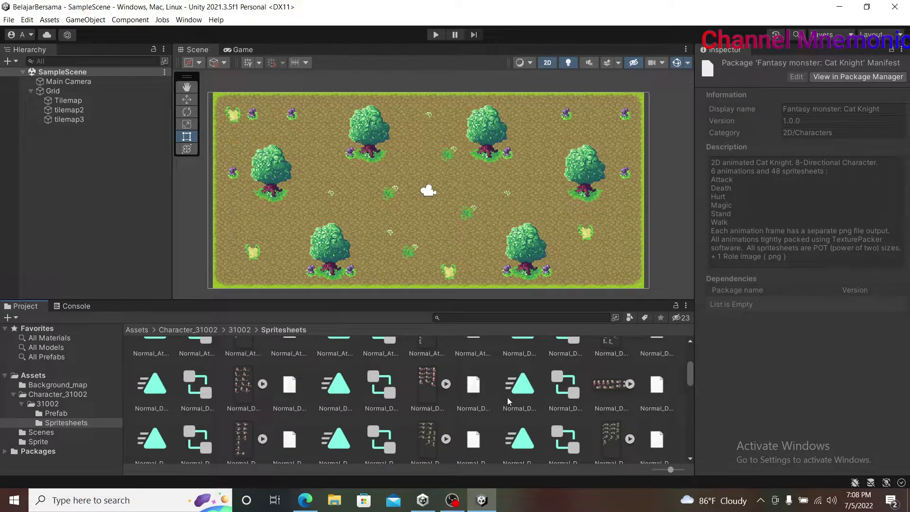
scroll(508, 401, down, 1)
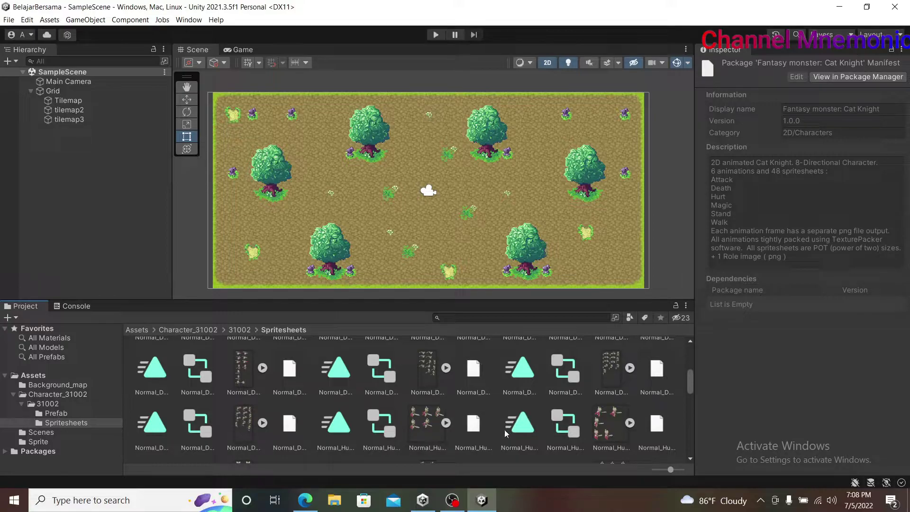
scroll(363, 409, down, 2)
scroll(474, 391, down, 2)
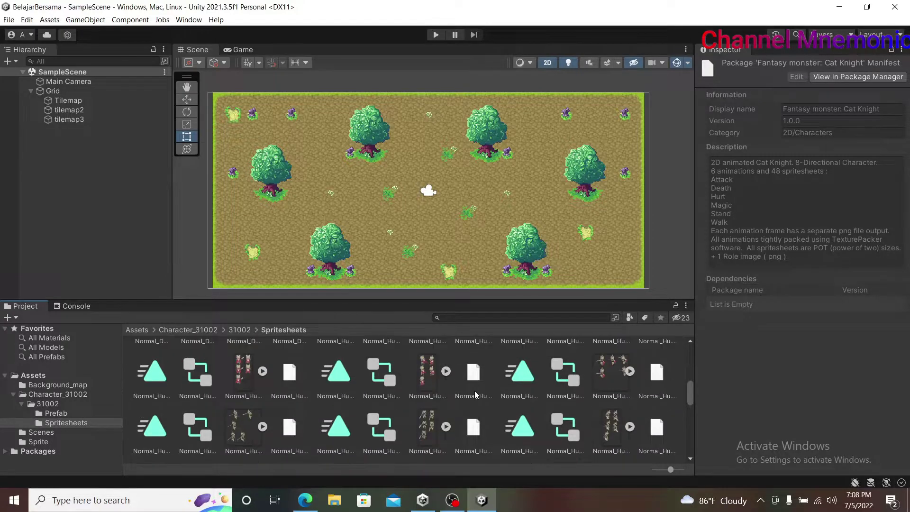
click(446, 391)
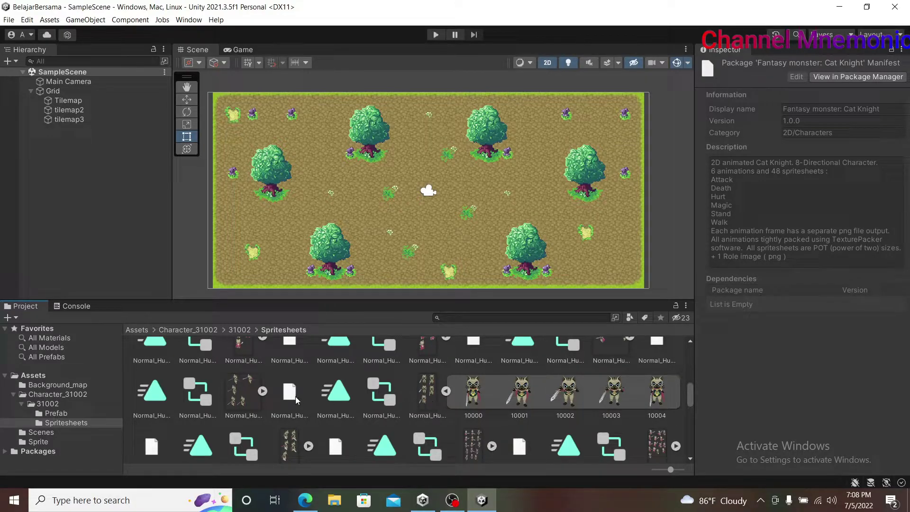
click(264, 392)
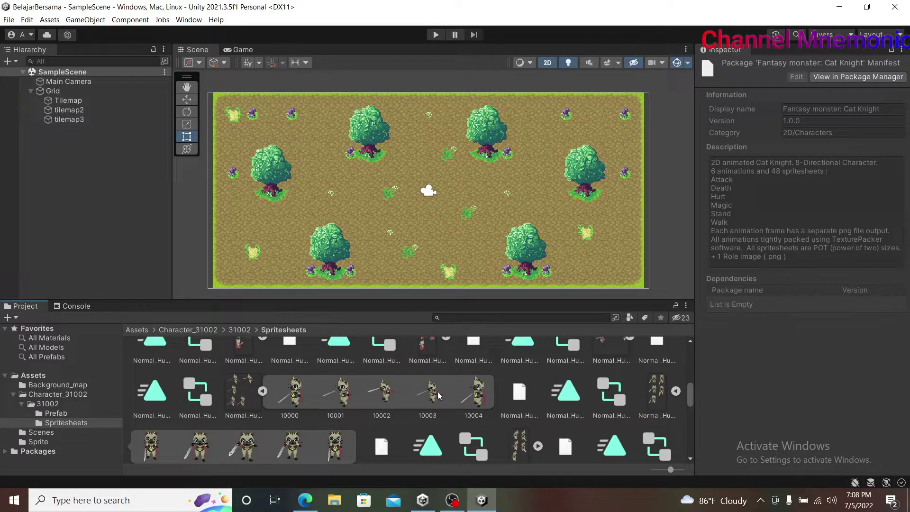
Scroll further down, expand a Walk sprite sheet's frames, then collapse it again.
scroll(578, 406, down, 3)
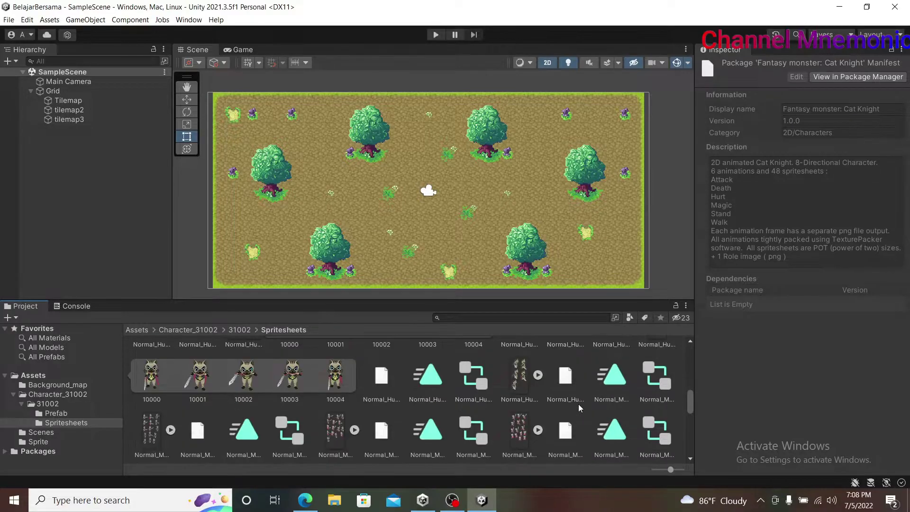
scroll(451, 409, down, 2)
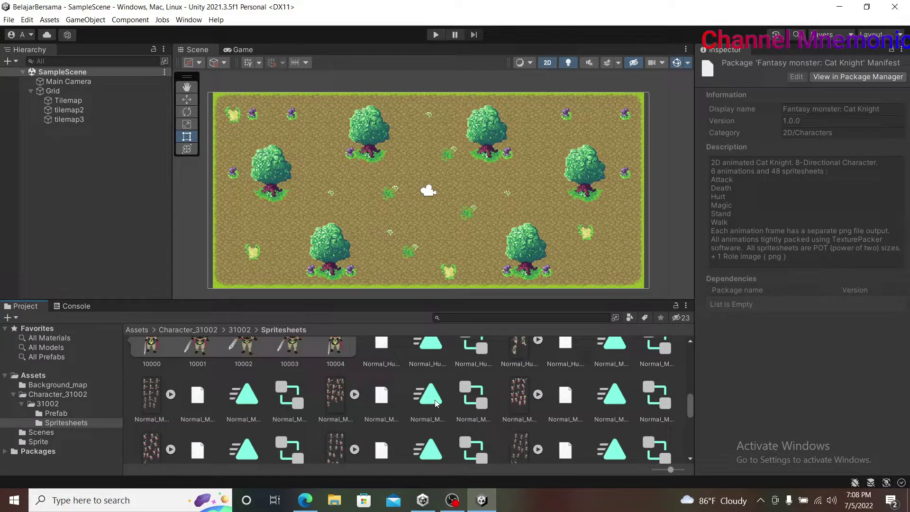
scroll(450, 402, down, 3)
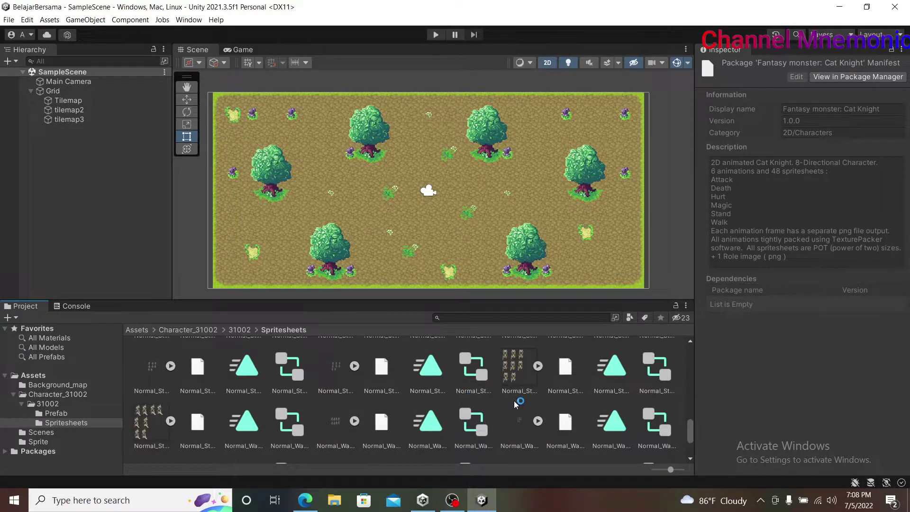
scroll(516, 403, down, 4)
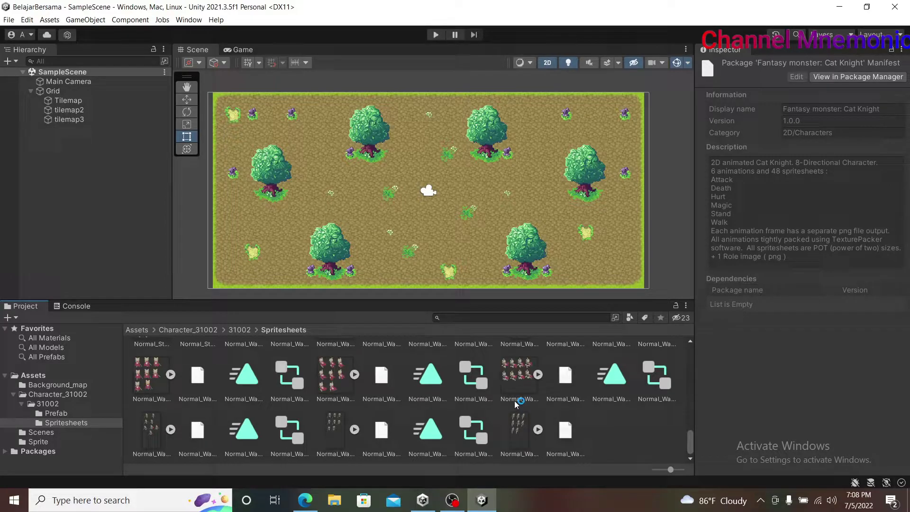
click(172, 374)
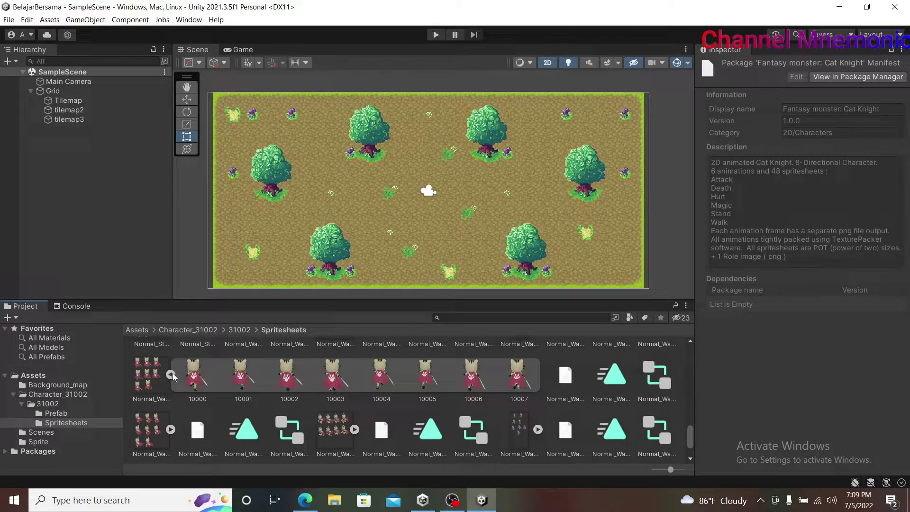
click(171, 375)
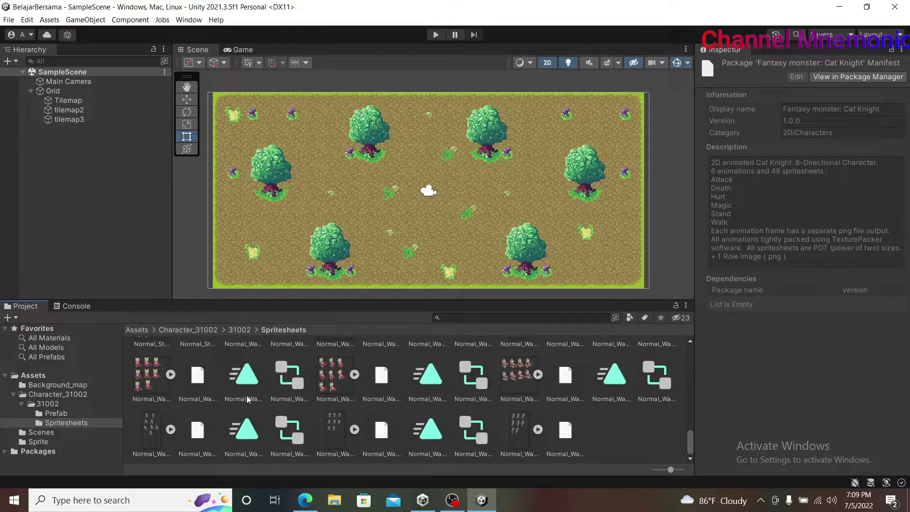
Expand the Cat Knight sprite sheet so frames 10000 through 10007 are listed.
scroll(320, 401, up, 2)
scroll(395, 397, up, 1)
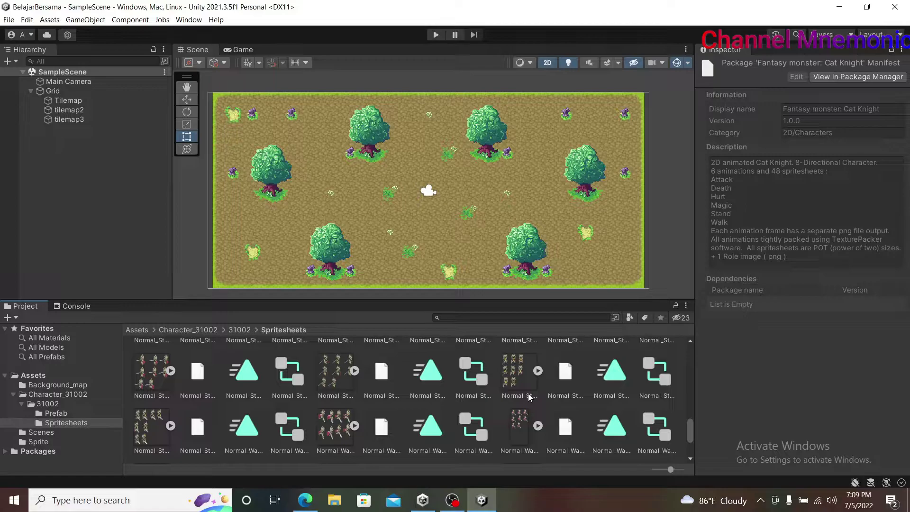
scroll(530, 397, down, 1)
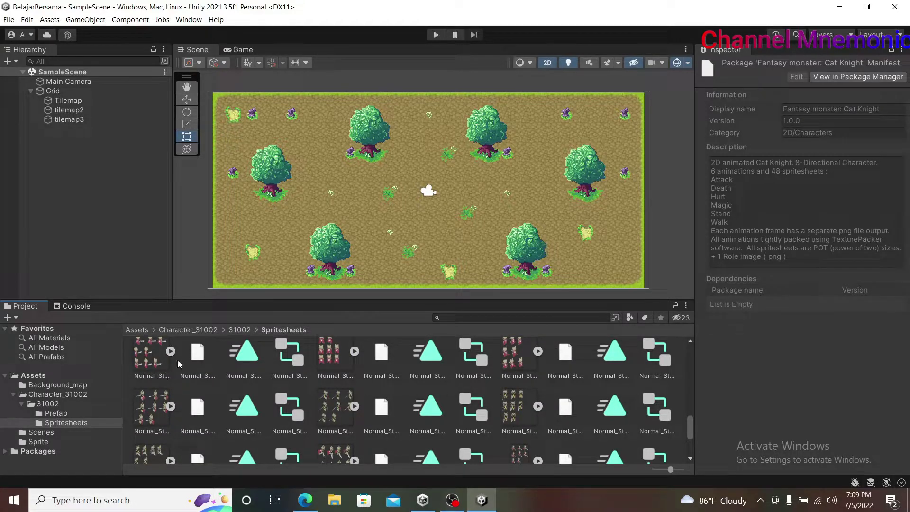
scroll(384, 366, up, 2)
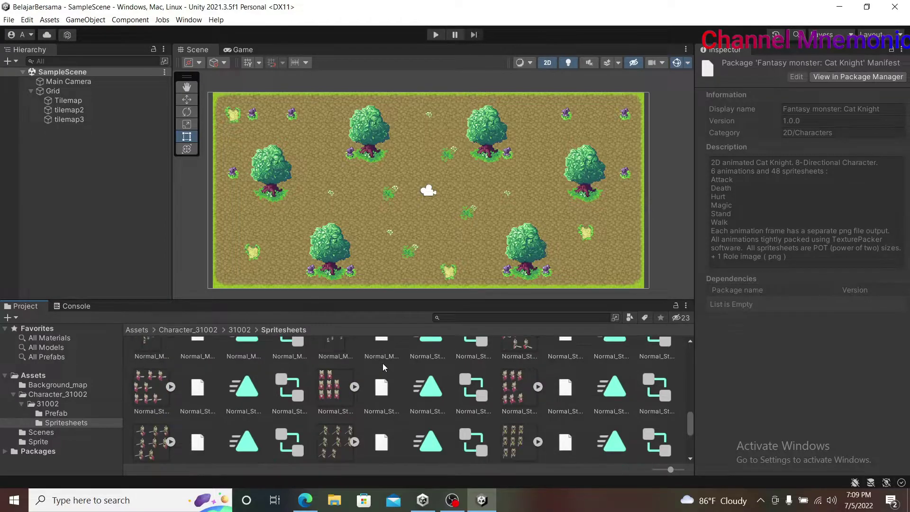
scroll(384, 367, up, 2)
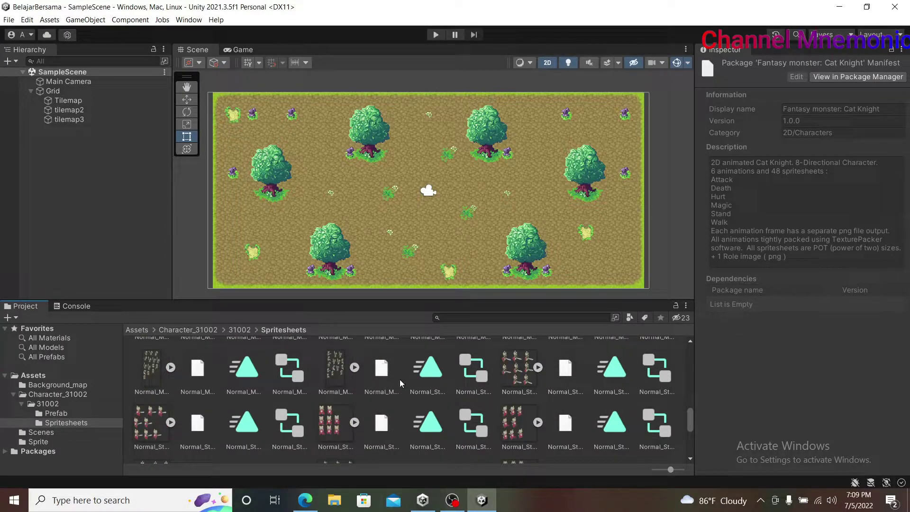
scroll(400, 379, down, 2)
scroll(400, 379, down, 2)
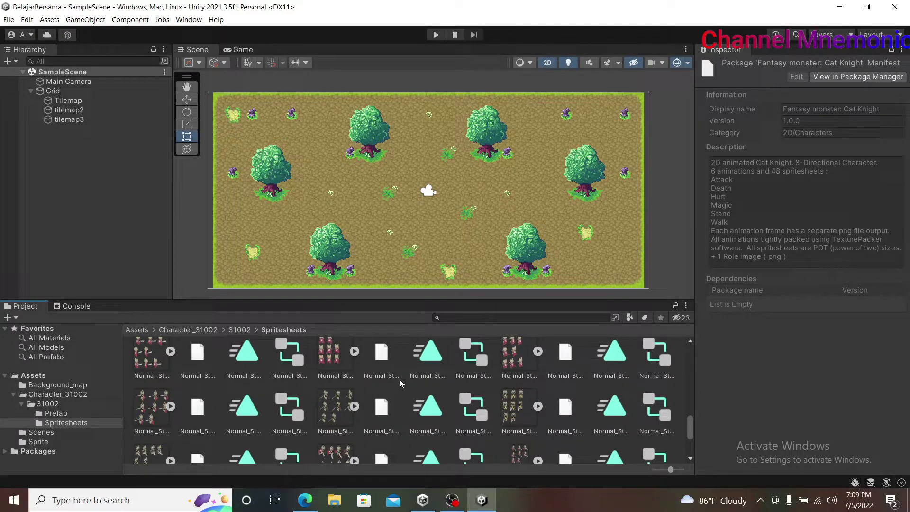
click(538, 407)
scroll(539, 407, down, 2)
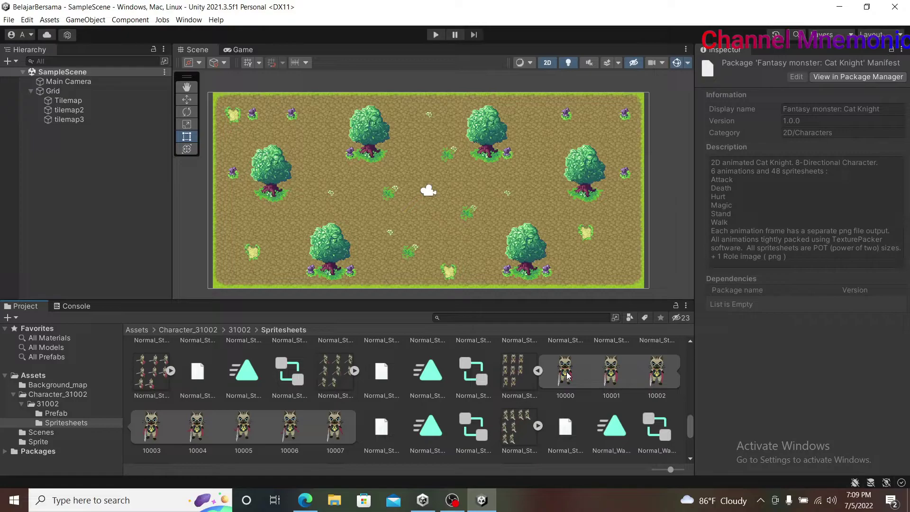
Clear the package manifest from the Inspector, switch to the recording software and back.
click(100, 195)
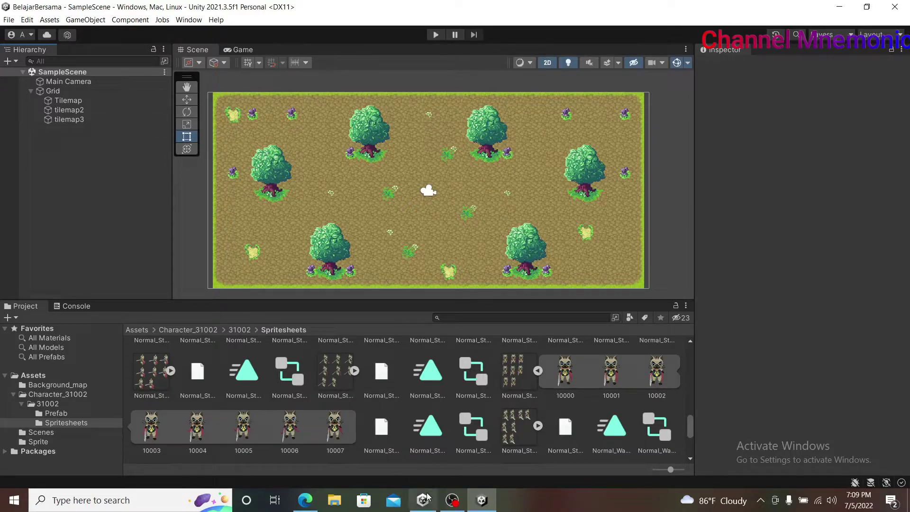
mouse_move(457, 500)
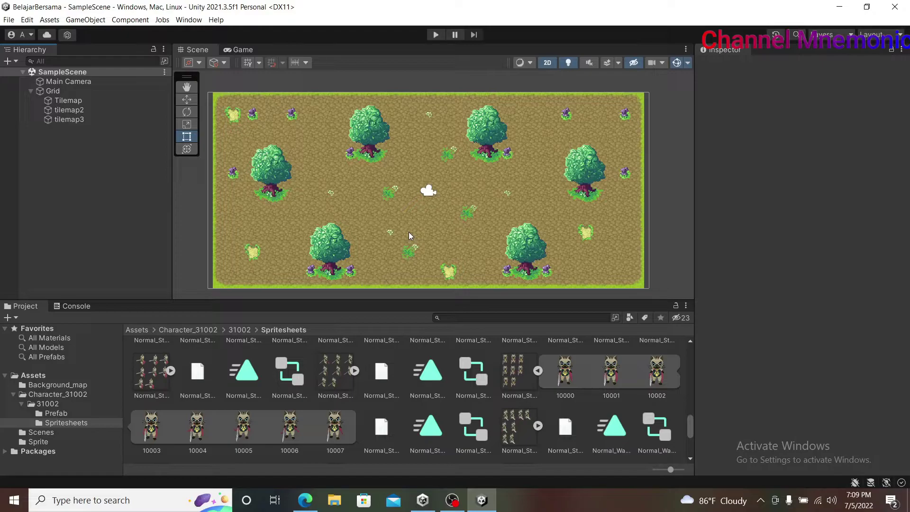
click(451, 500)
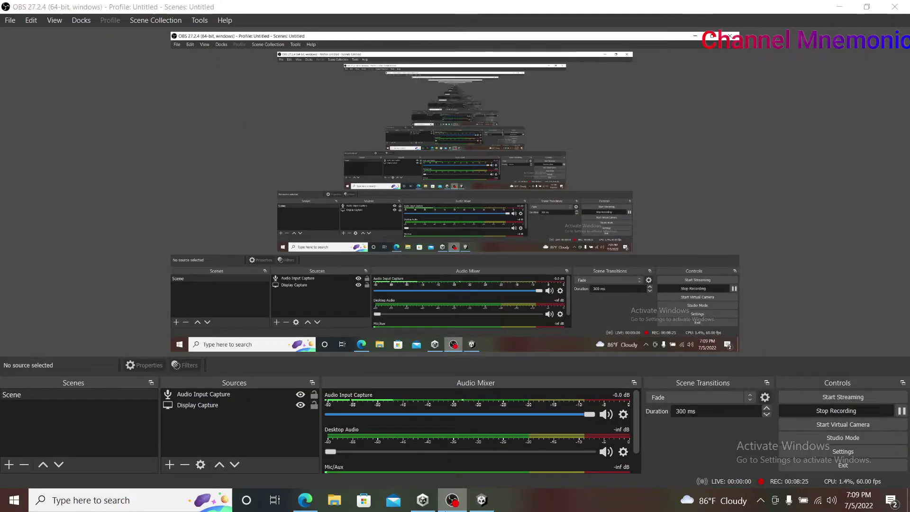
click(481, 501)
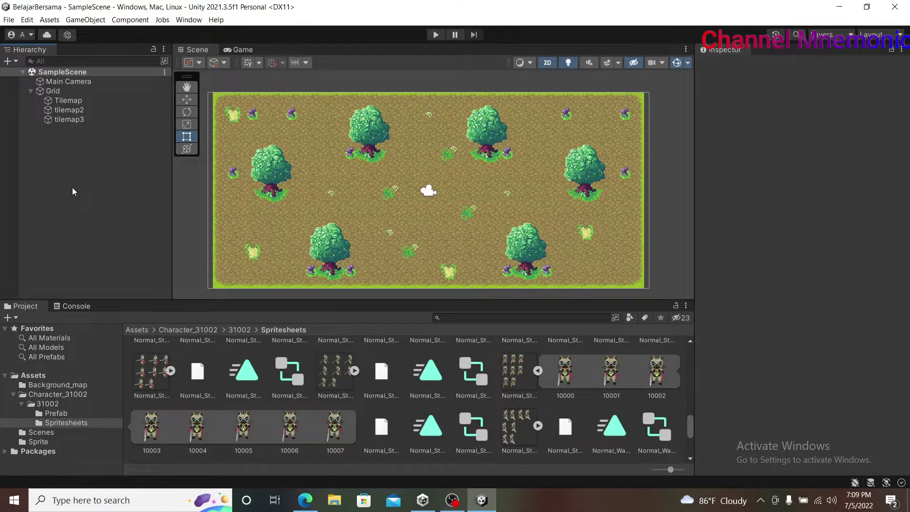
mouse_move(317, 507)
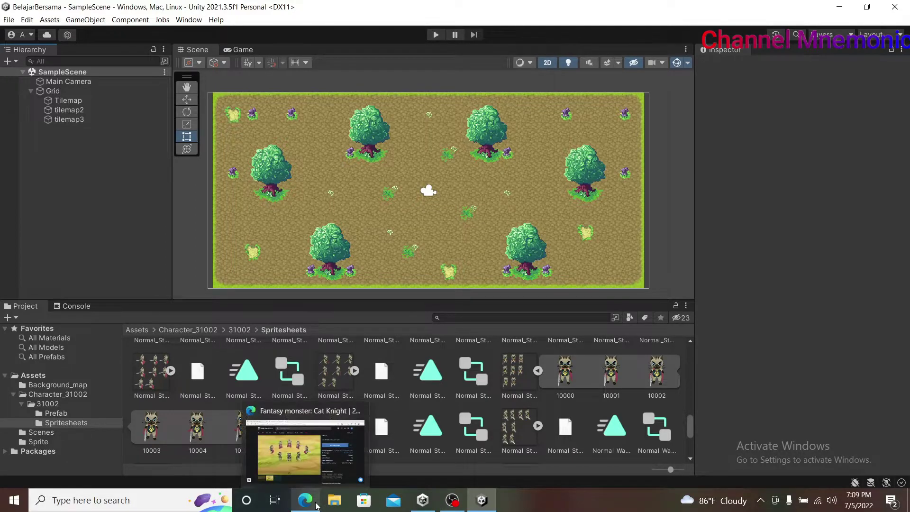
click(304, 448)
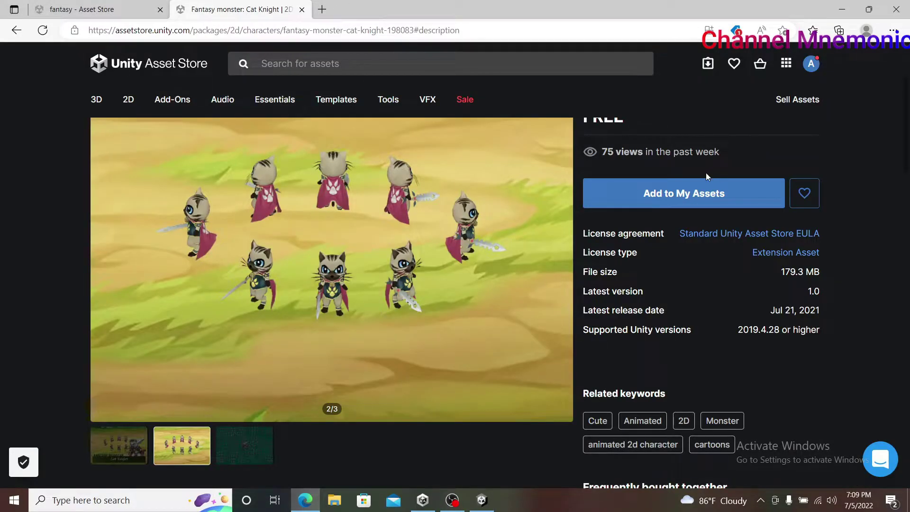
scroll(499, 232, down, 5)
scroll(397, 239, down, 5)
scroll(346, 253, up, 3)
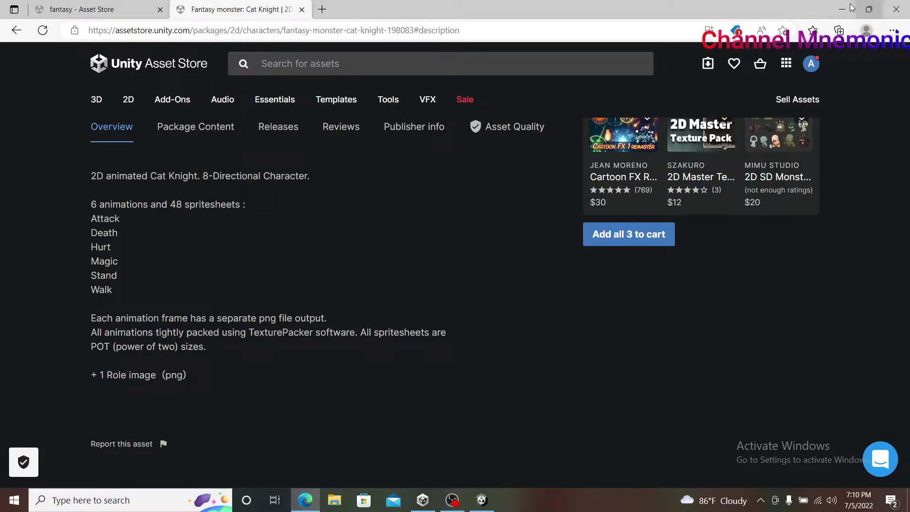
click(483, 502)
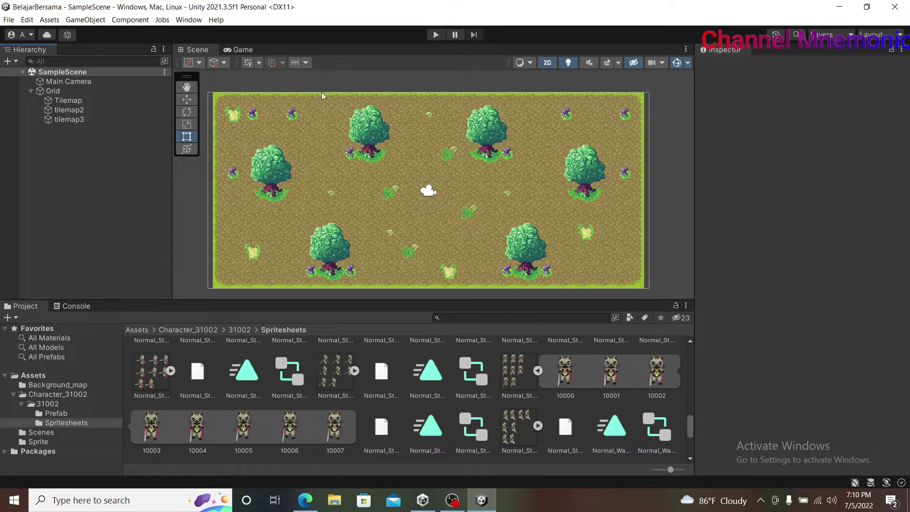
Preview the forest tilemap in Game view, then return to the Scene view.
click(245, 53)
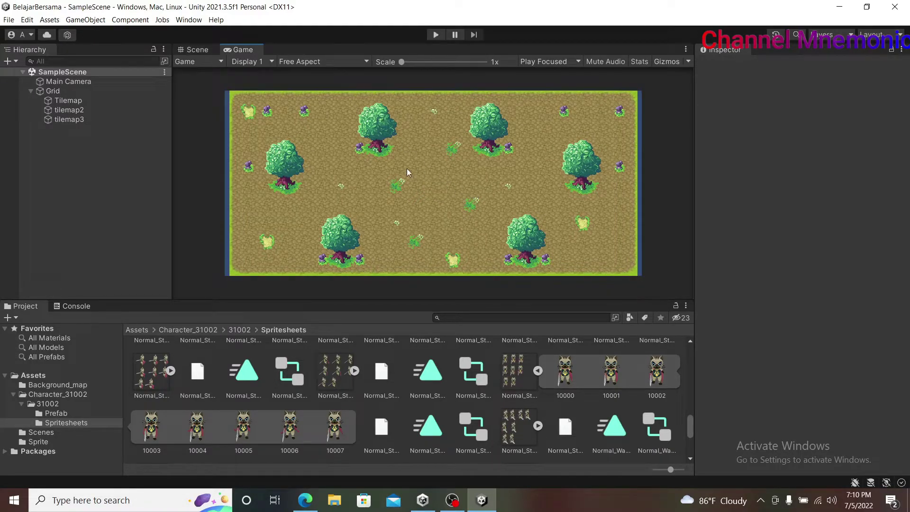
click(193, 51)
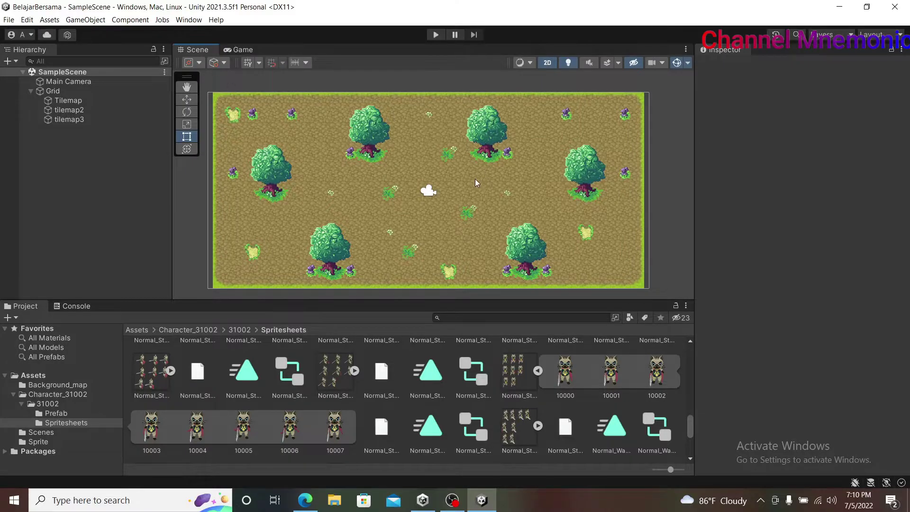
scroll(475, 178, up, 1)
scroll(467, 175, up, 1)
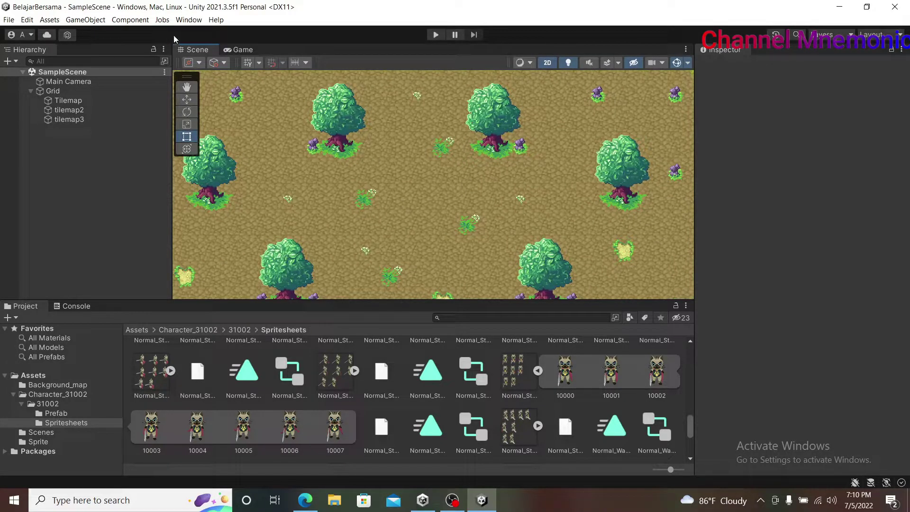
Open Window > 2D > Tile Palette and dock it beside the Inspector, keeping Inspector in front.
click(185, 21)
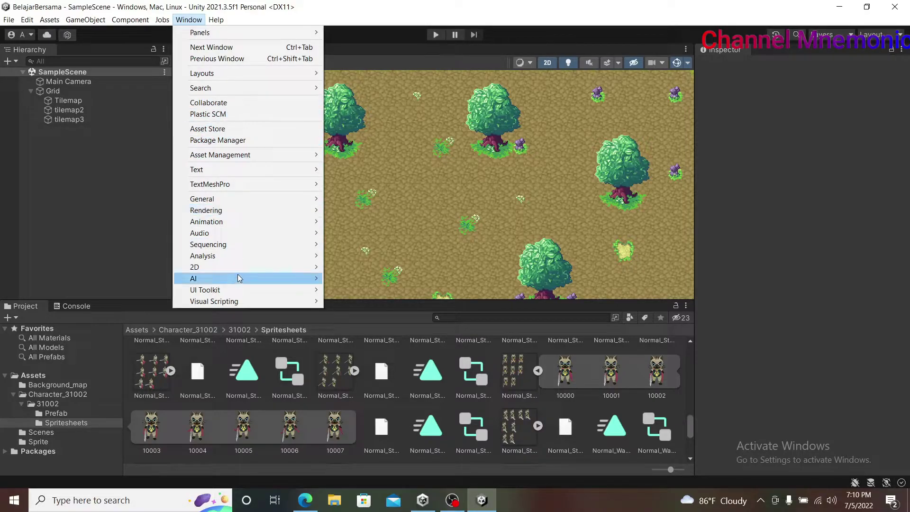
mouse_move(254, 266)
click(346, 279)
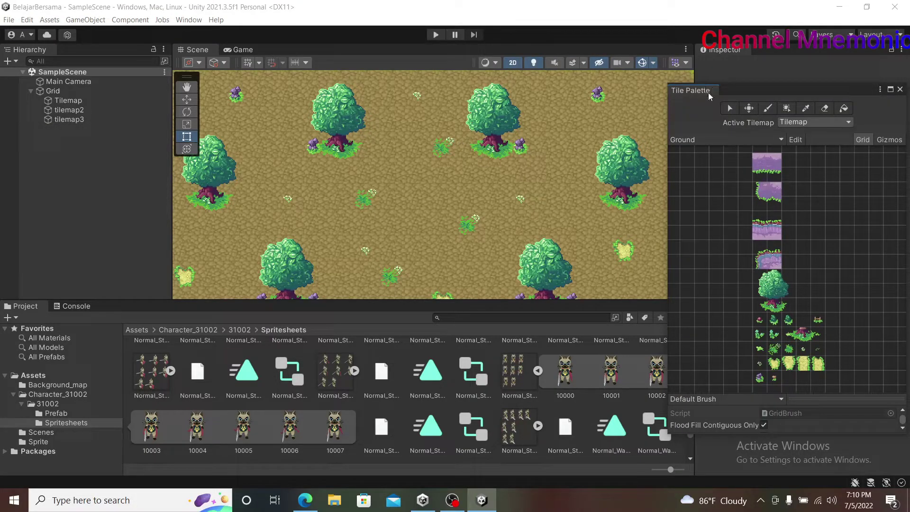
drag(709, 95, 764, 62)
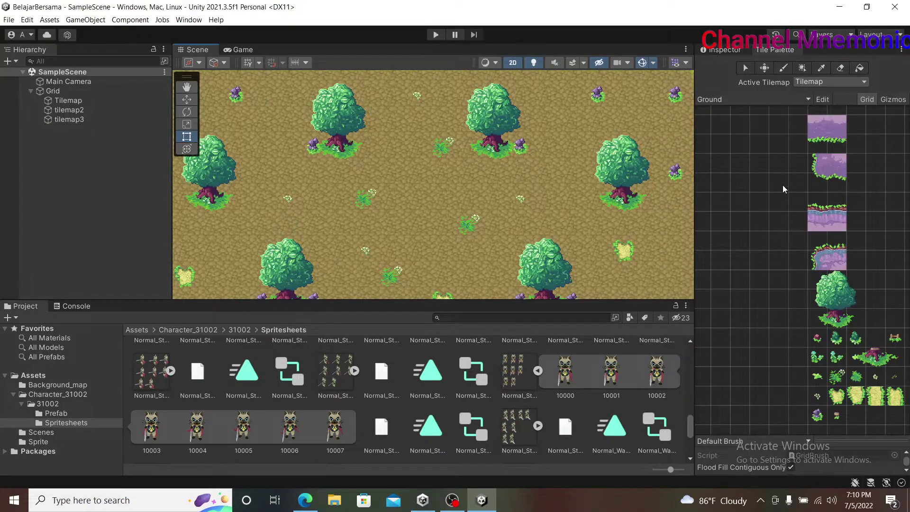
click(737, 50)
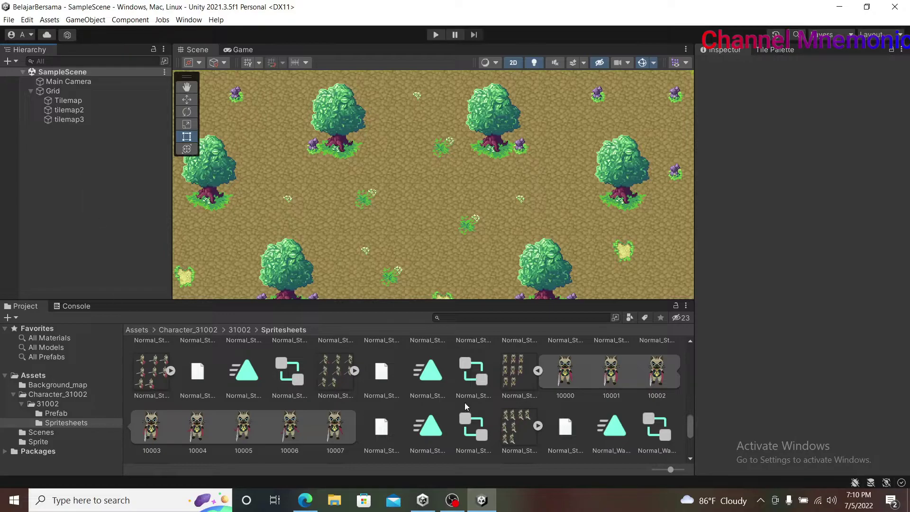
Collapse the sprite sheet, open the Prefab folder and view the Normal_Death_270 prefab.
click(538, 371)
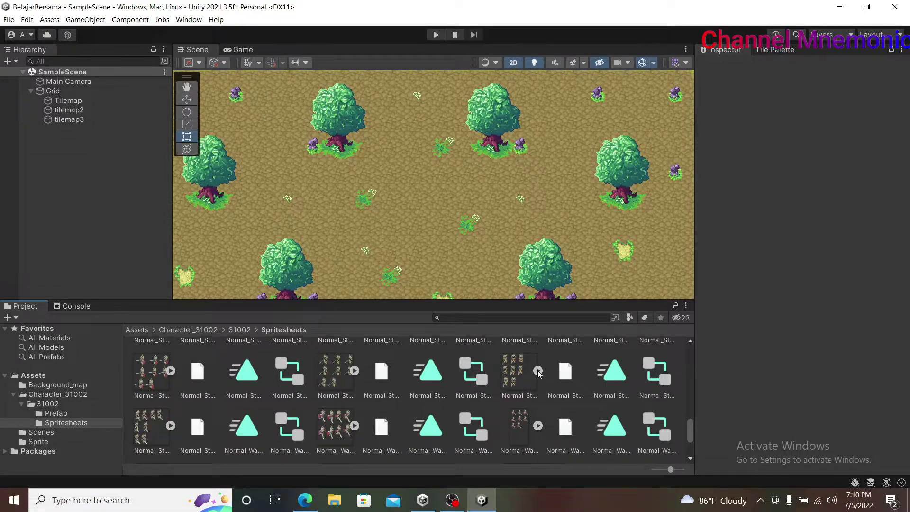
click(51, 414)
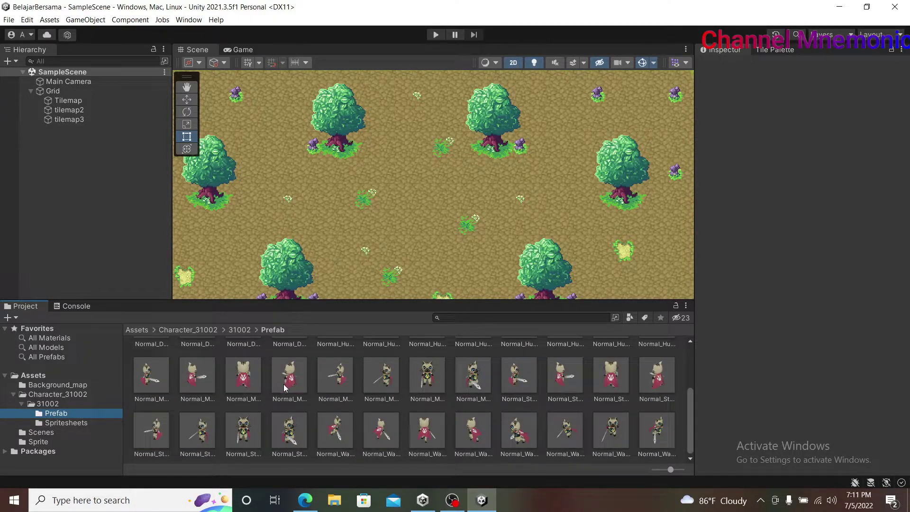
scroll(284, 384, up, 1)
scroll(283, 384, up, 1)
scroll(283, 384, up, 1)
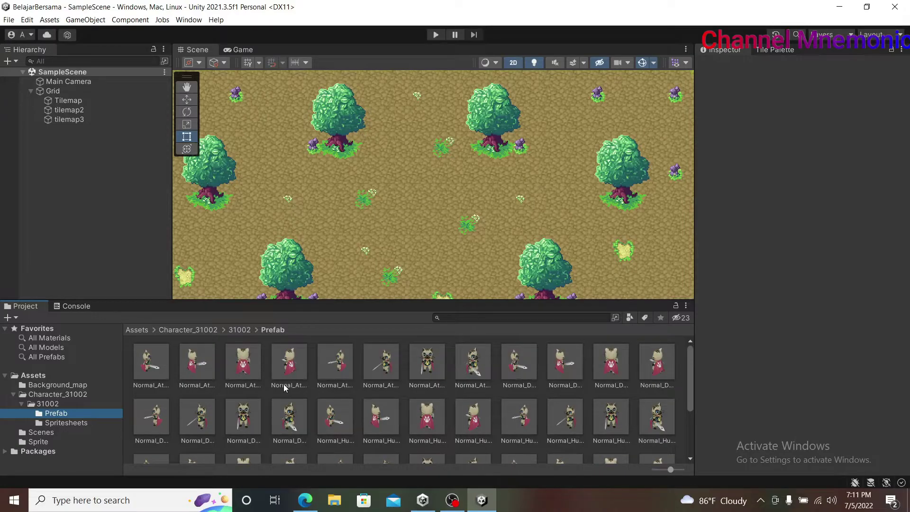
click(243, 415)
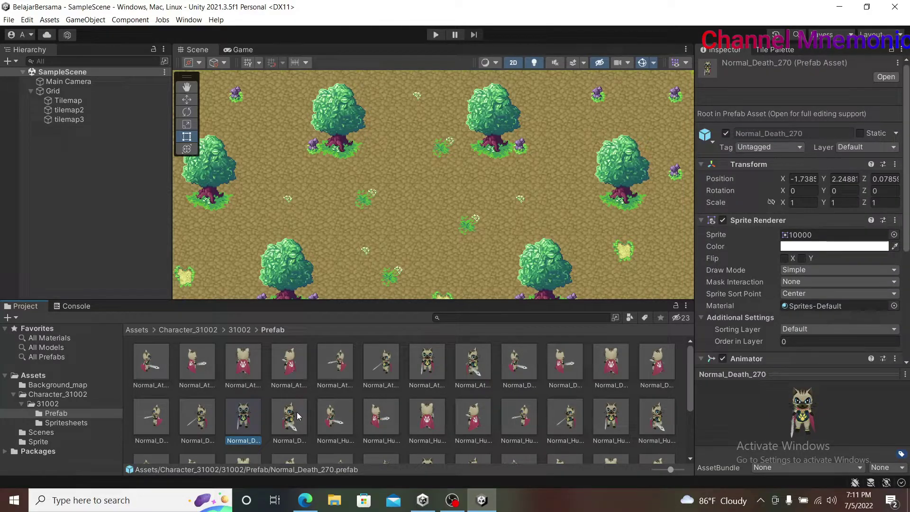
scroll(332, 403, down, 2)
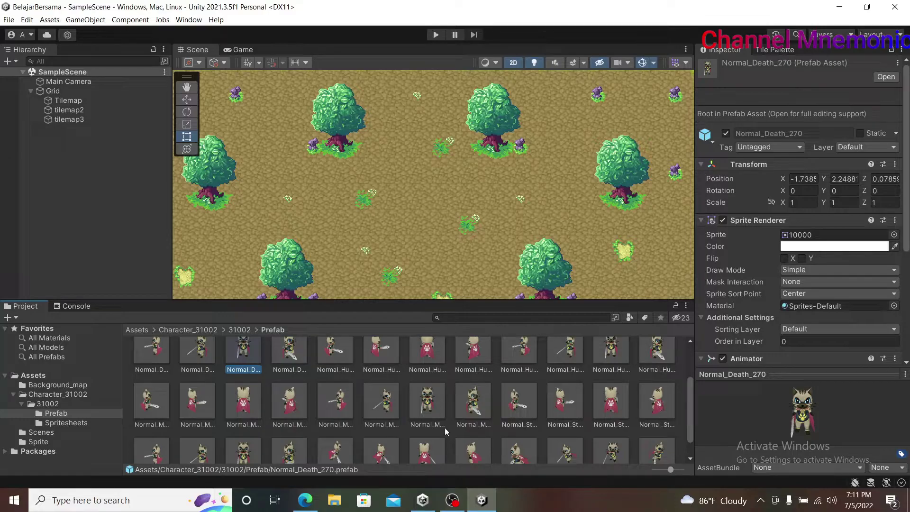
scroll(303, 450, down, 1)
Inspect the Normal_Stand_270 prefab's Sprite Renderer (sprite 10000) and Animator components.
click(243, 435)
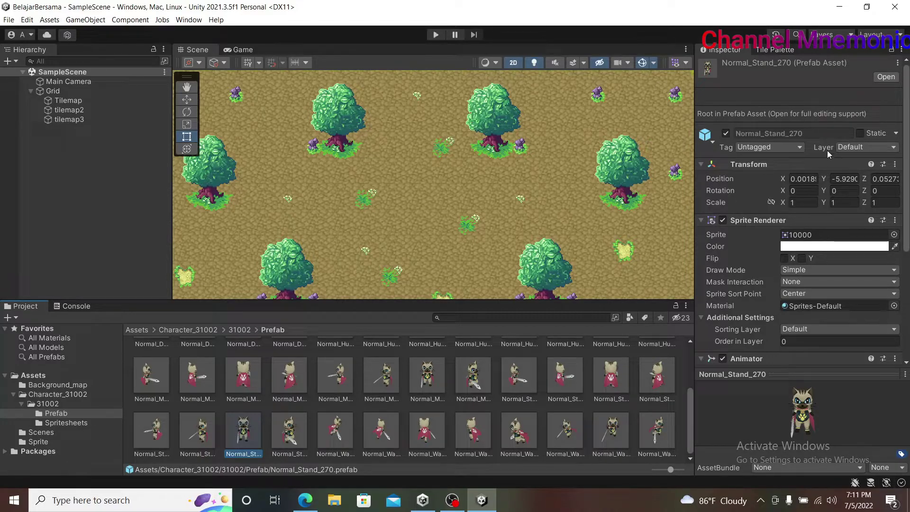
scroll(816, 220, down, 2)
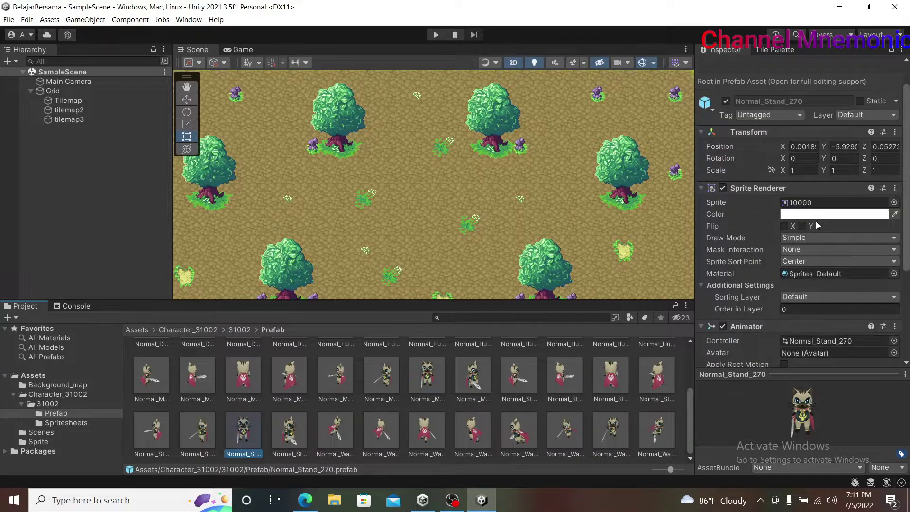
scroll(815, 221, down, 3)
scroll(815, 221, down, 2)
scroll(815, 223, down, 1)
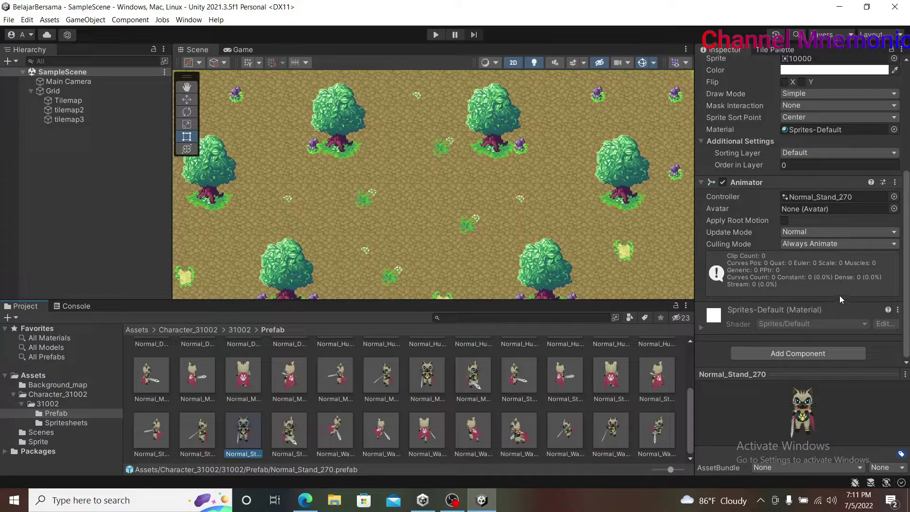
scroll(840, 295, up, 4)
scroll(840, 295, up, 4)
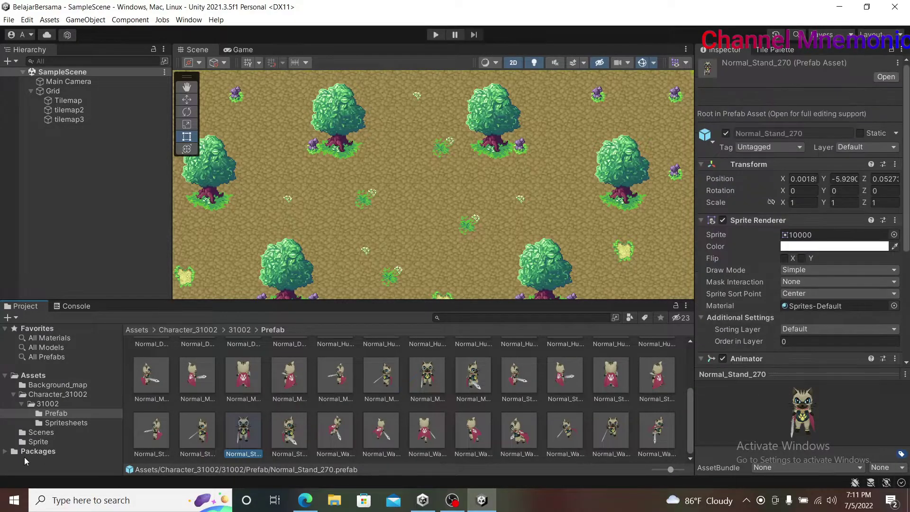
Return to the Spritesheets folder and scroll down through the character sprite sheets.
click(66, 423)
scroll(598, 400, down, 3)
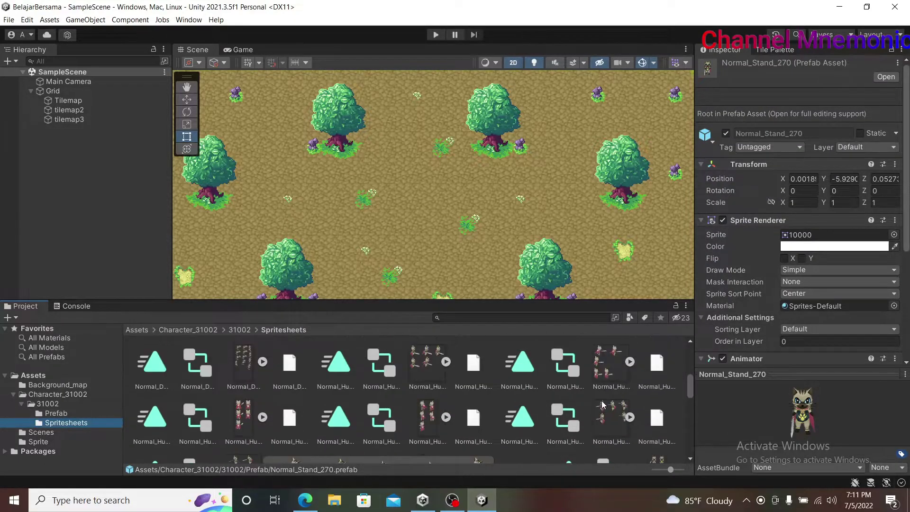
scroll(601, 401, down, 1)
scroll(602, 401, down, 1)
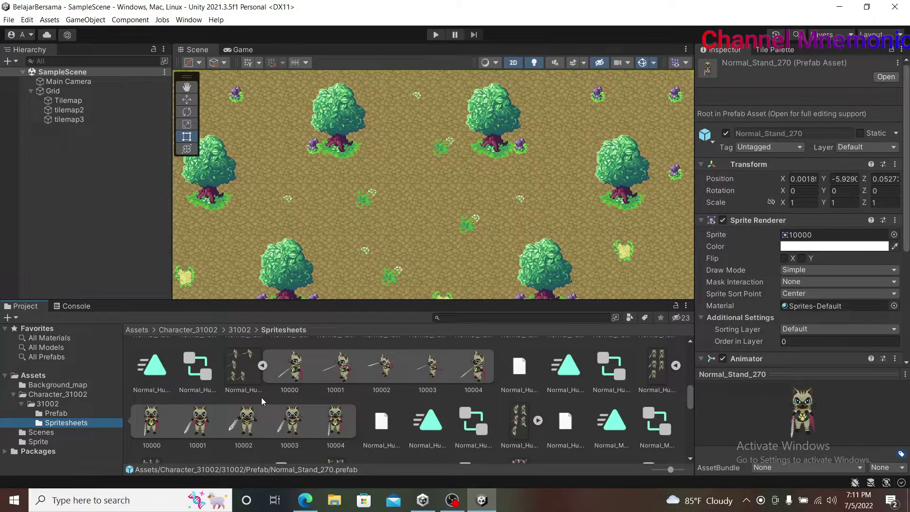
scroll(310, 390, down, 2)
scroll(309, 389, down, 2)
scroll(309, 390, down, 1)
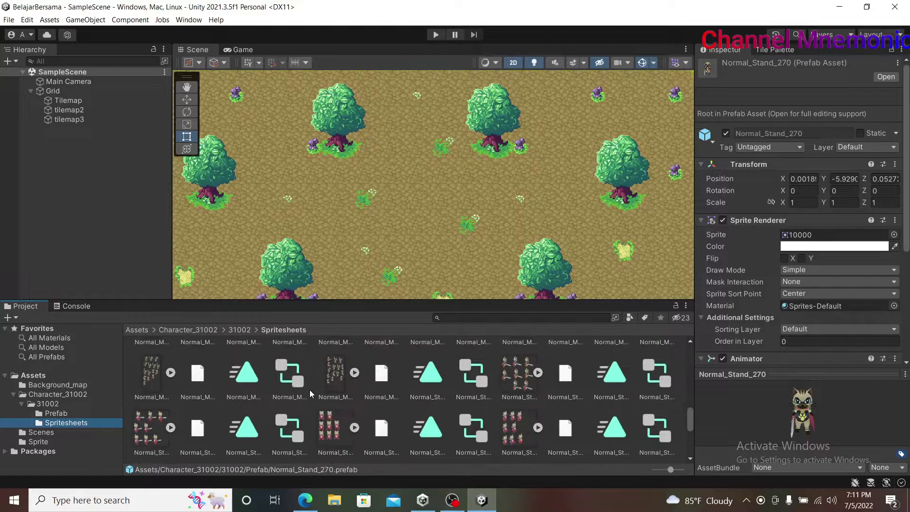
scroll(508, 383, down, 1)
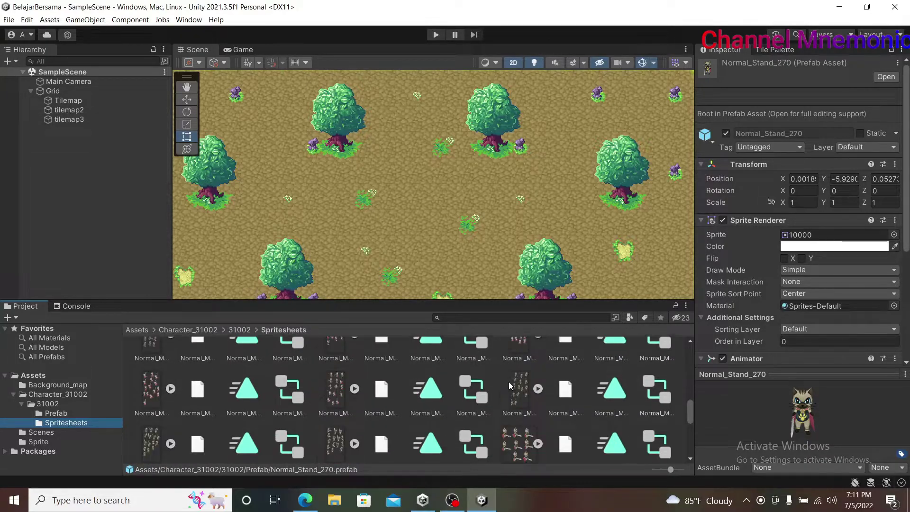
scroll(508, 382, down, 1)
scroll(508, 382, down, 1)
scroll(509, 385, down, 1)
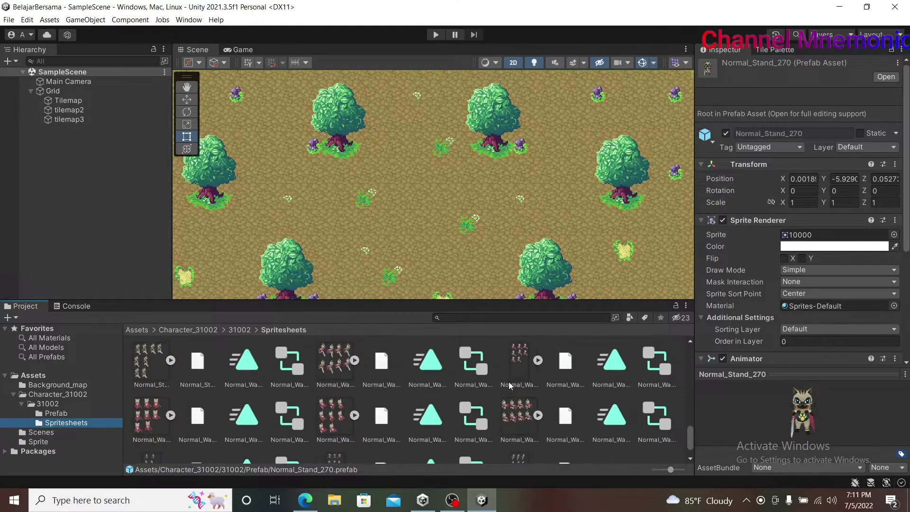
Scroll back through the sprite sheet grid, then bring OBS Studio to the front.
scroll(509, 385, up, 1)
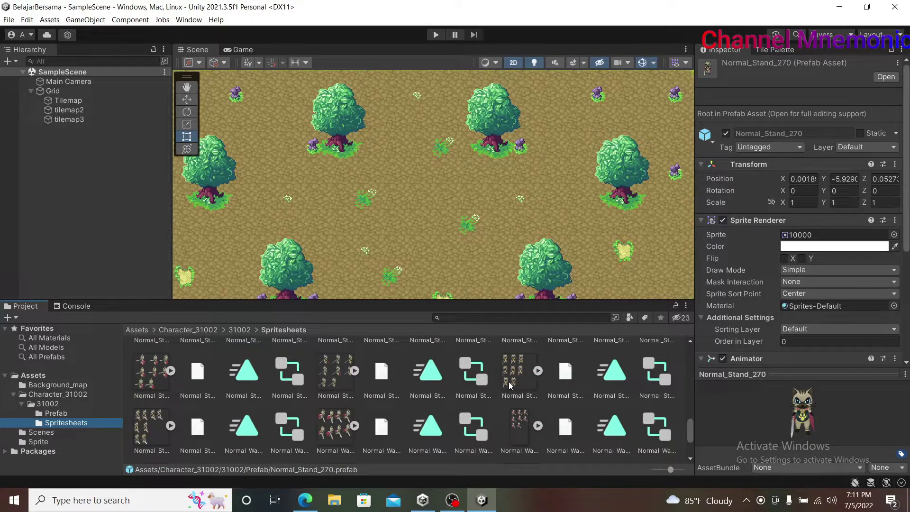
scroll(510, 385, down, 1)
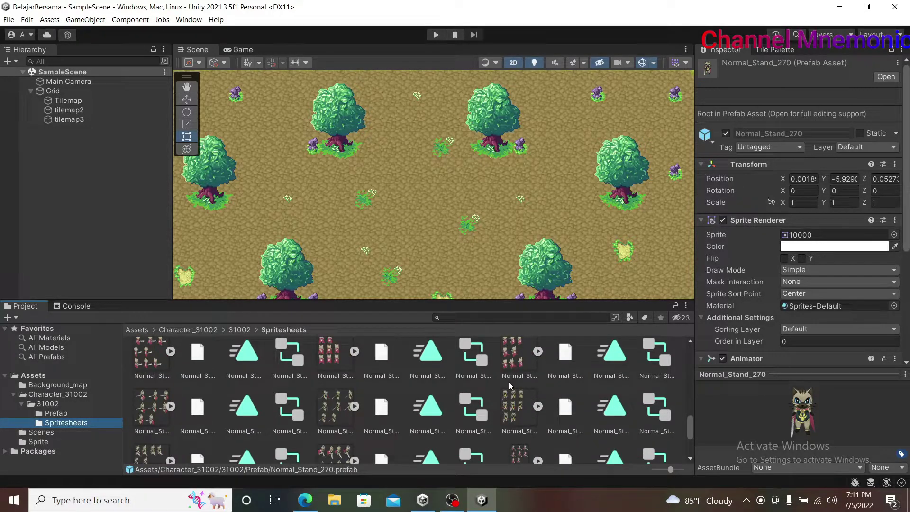
scroll(508, 383, up, 1)
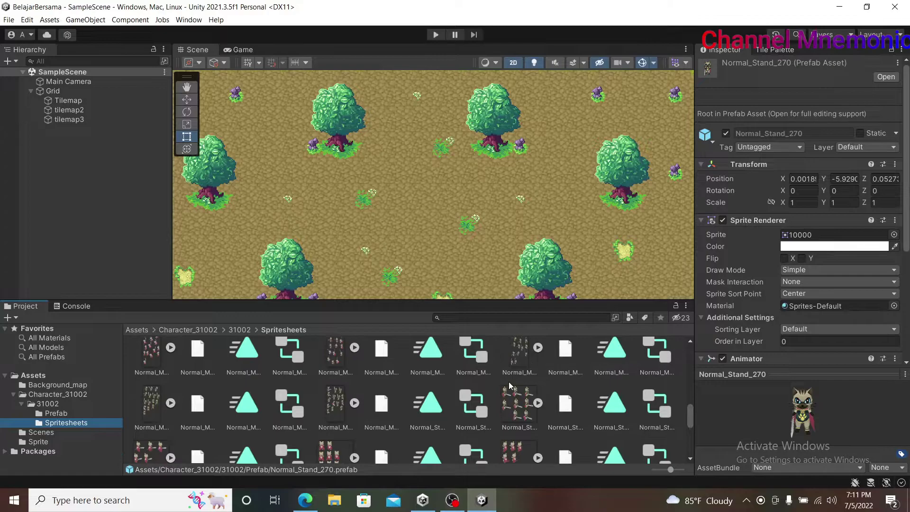
scroll(508, 382, up, 2)
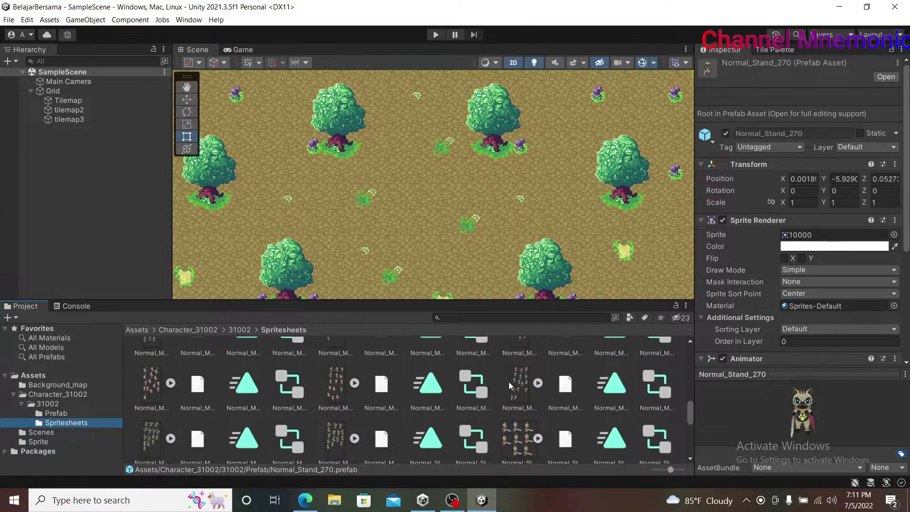
scroll(508, 382, down, 1)
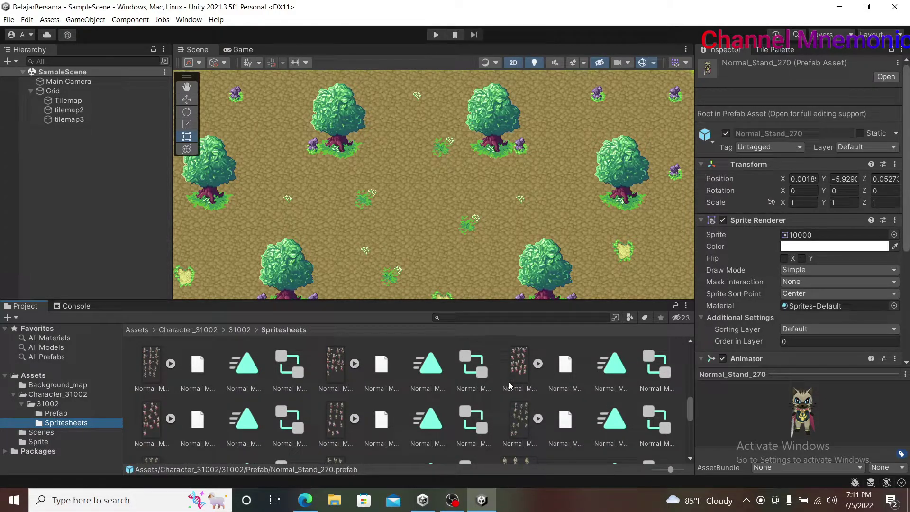
click(455, 501)
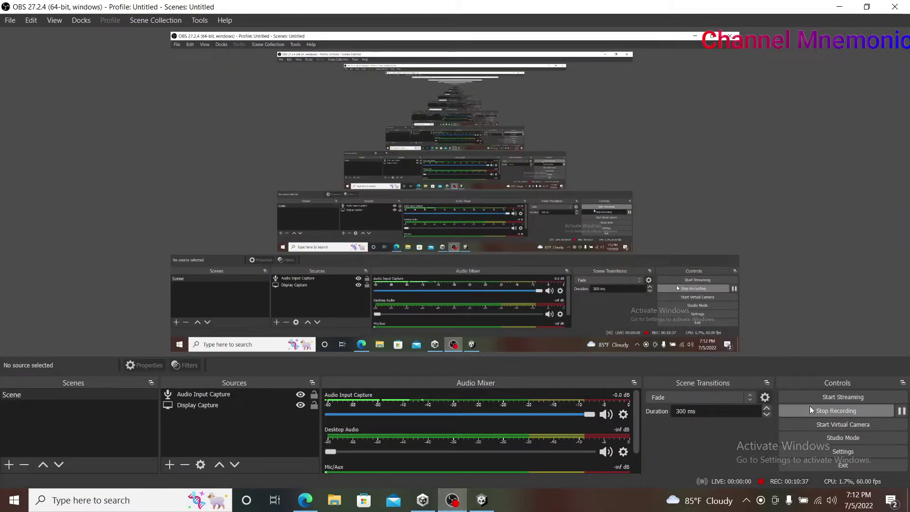
Switch from OBS Studio back to the Unity Editor project via the taskbar.
click(488, 498)
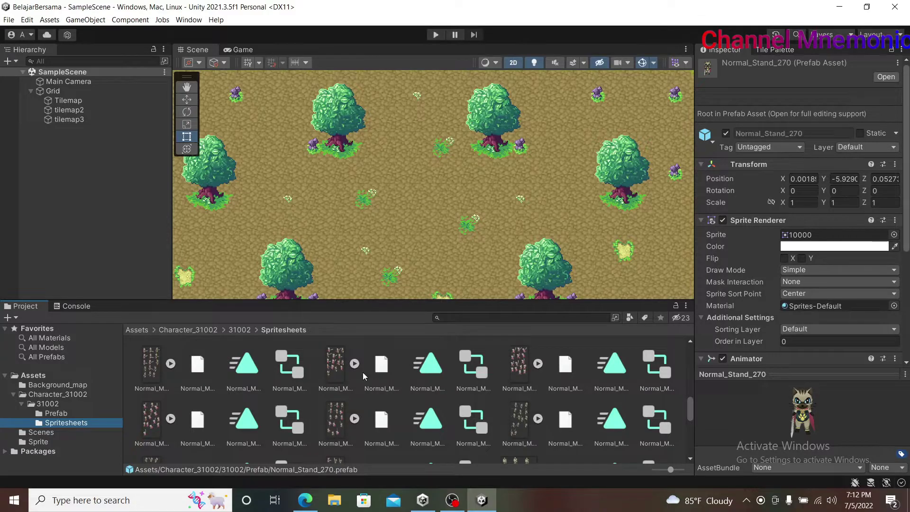
Scroll to the Normal_Stand sprite sheet and expand it to list frames 10000, 10001, 10002.
scroll(366, 380, down, 2)
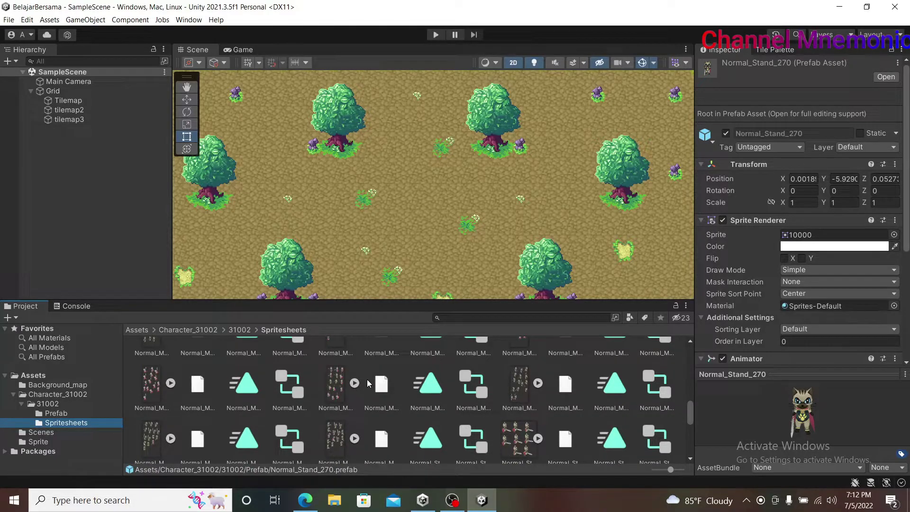
scroll(368, 384, down, 1)
scroll(368, 383, down, 1)
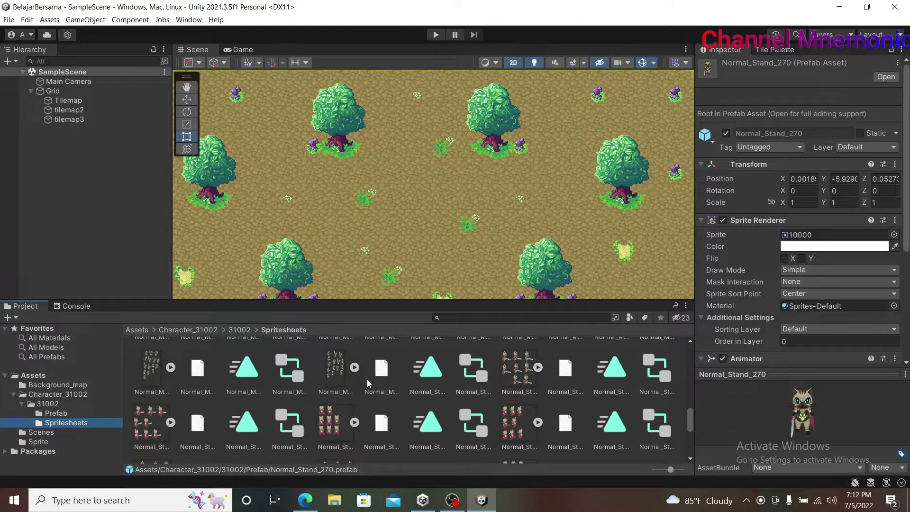
scroll(369, 383, down, 1)
scroll(368, 383, down, 1)
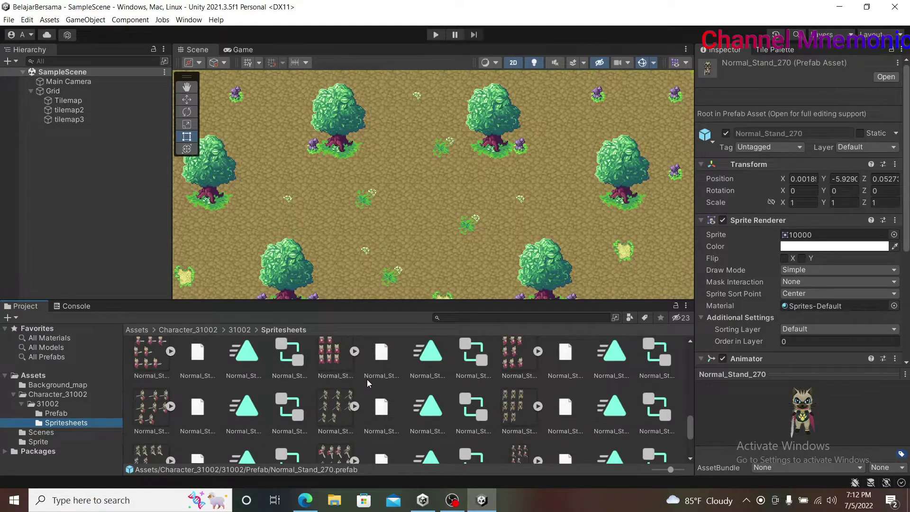
click(539, 408)
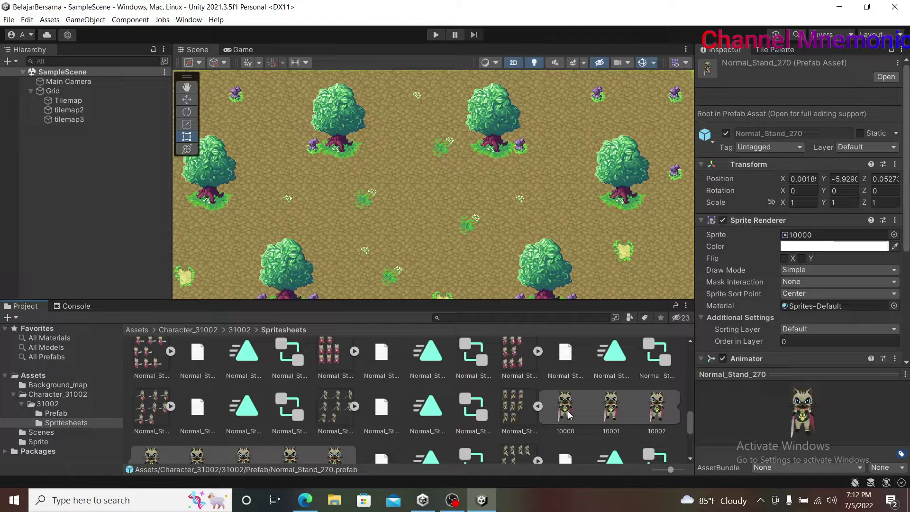
Drag sprite 10000 into the Hierarchy to add it as a new scene object.
drag(569, 414, 107, 228)
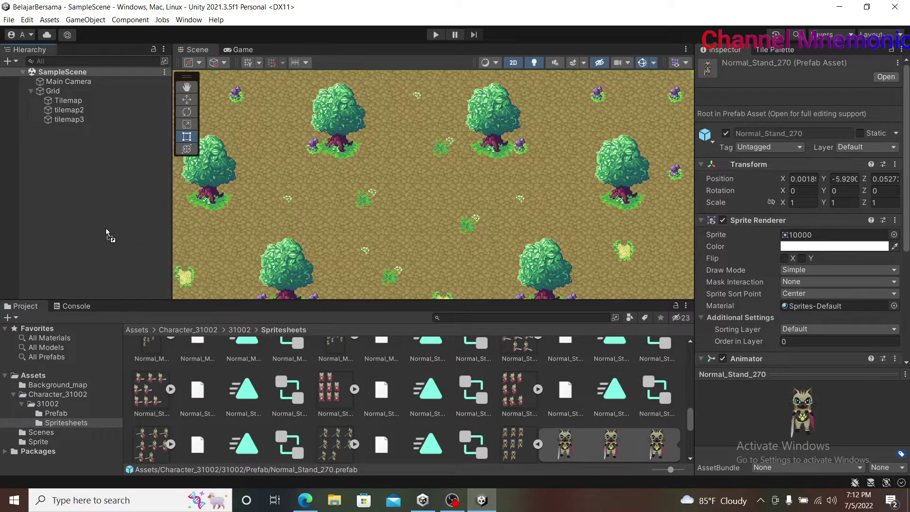
drag(107, 229, 76, 204)
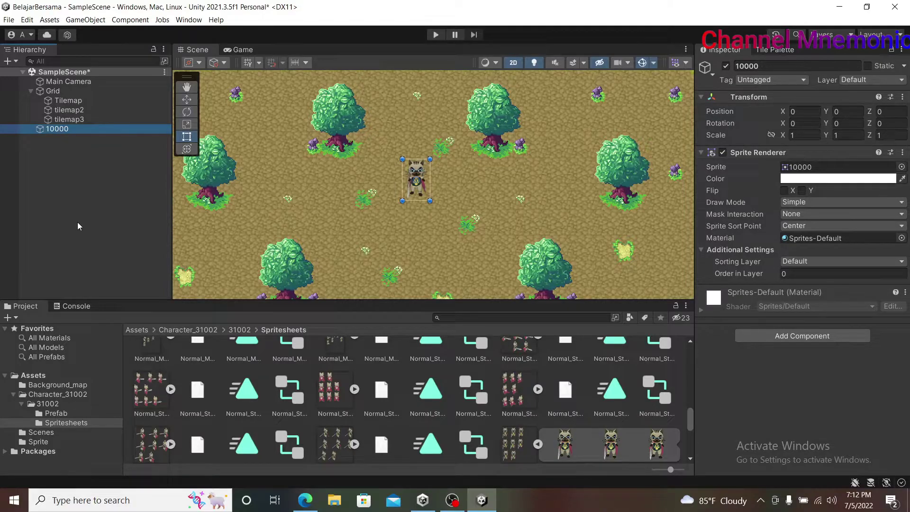
click(78, 226)
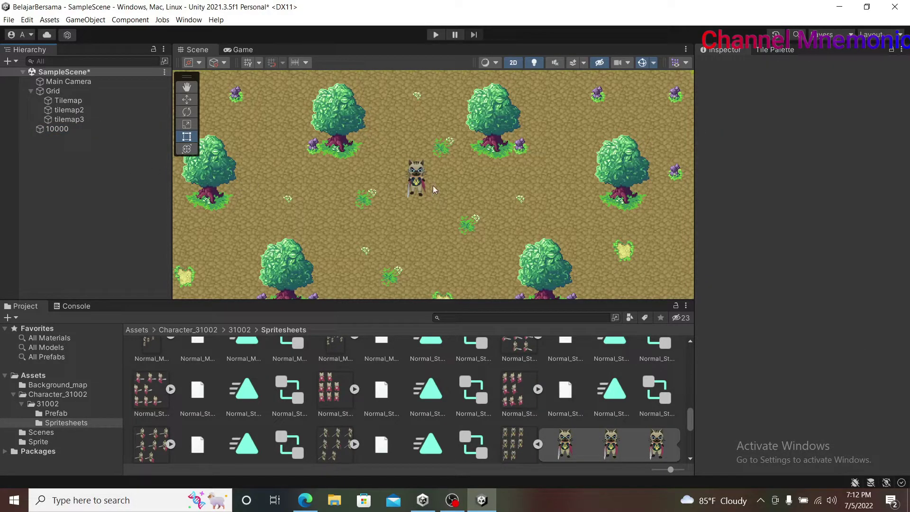
Rename the new 10000 object to 'Player' in the Inspector name field.
click(59, 132)
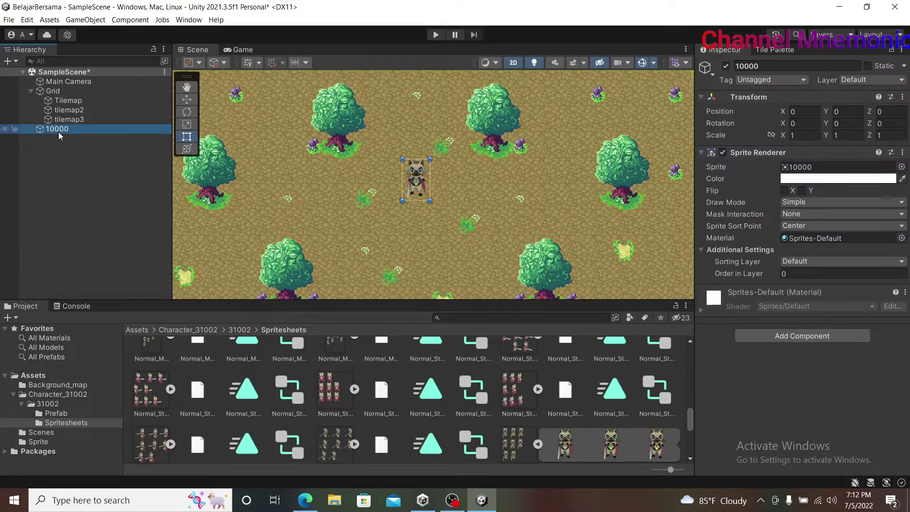
click(767, 66)
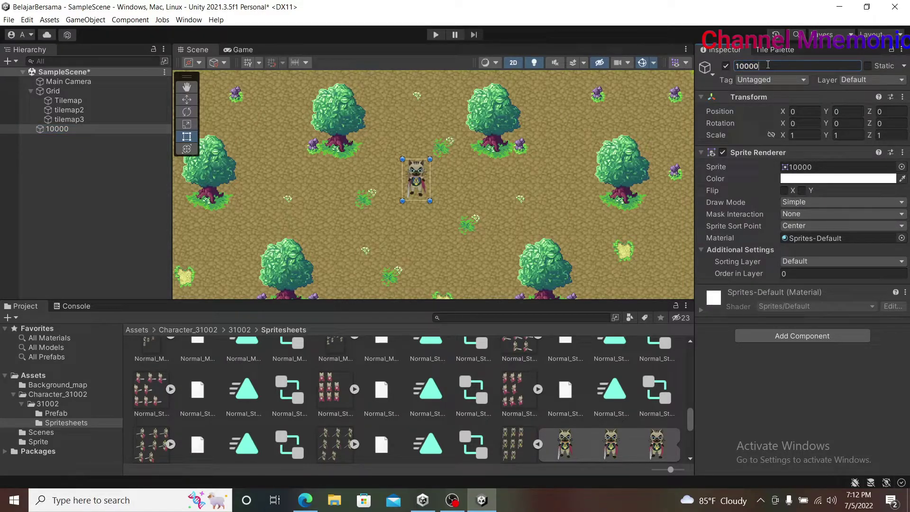
double_click(768, 66)
text(P)
text(layer)
click(115, 166)
Fold the sprite sheet frames back up and pan the Scene view to see Player at the map's centre.
click(63, 130)
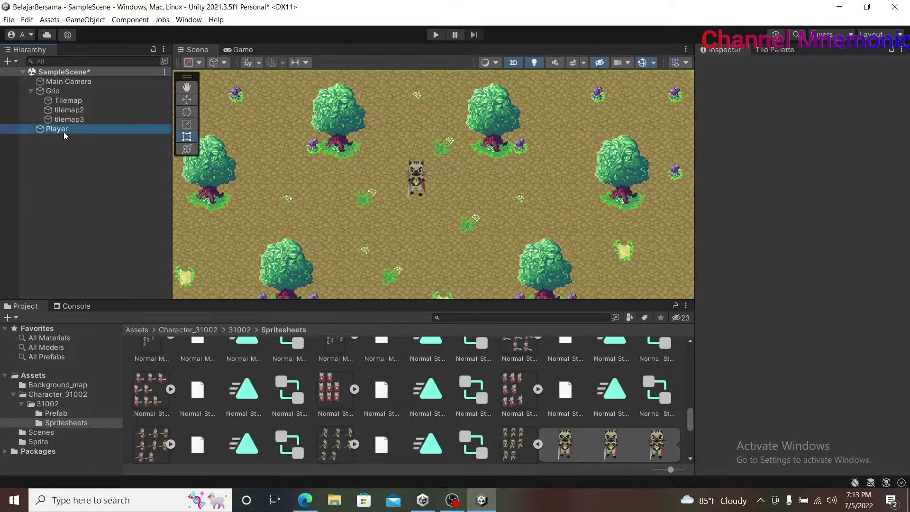
click(458, 180)
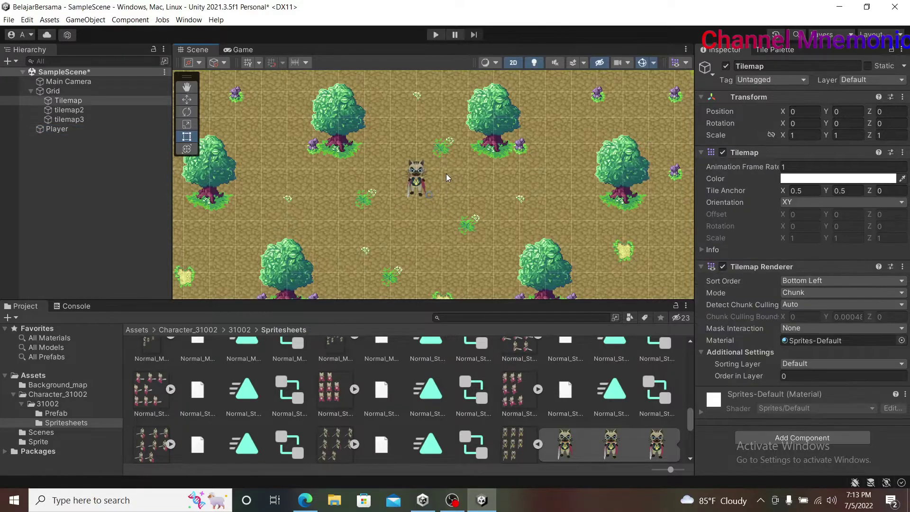
scroll(446, 173, down, 3)
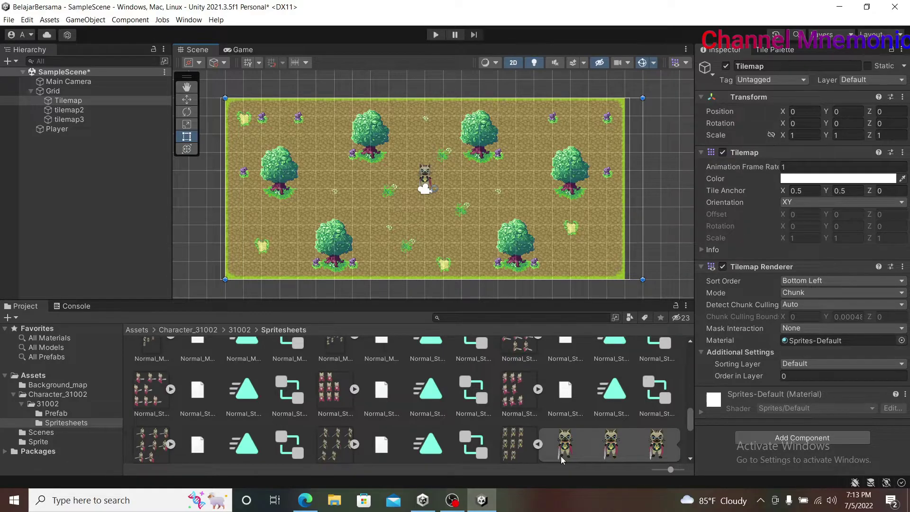
click(539, 444)
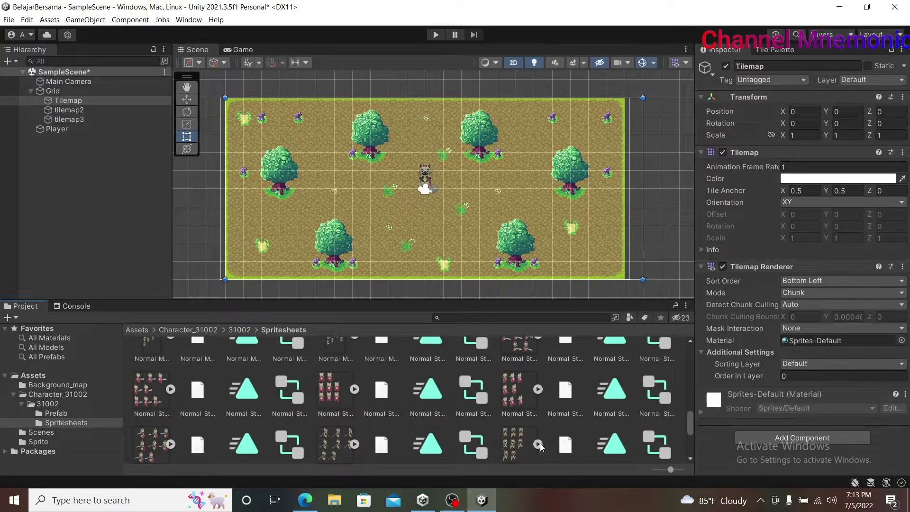
scroll(442, 209, up, 3)
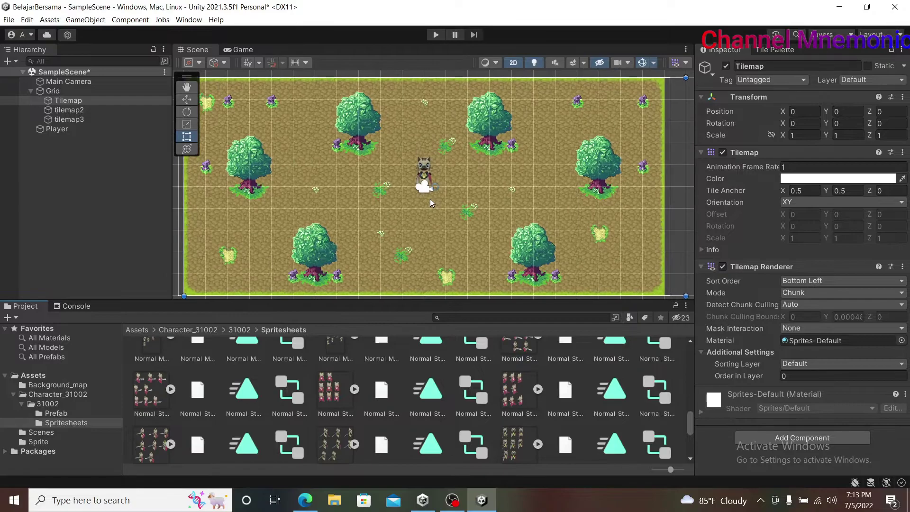
scroll(431, 198, up, 2)
middle_drag(431, 132, 437, 166)
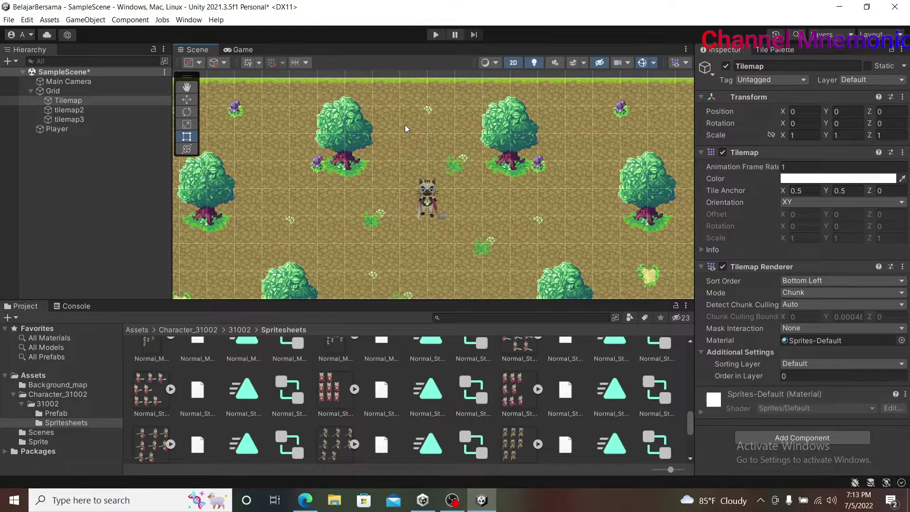
Preview the Player among the forest tiles in Game view, zooming in and out, then return to Scene.
click(231, 51)
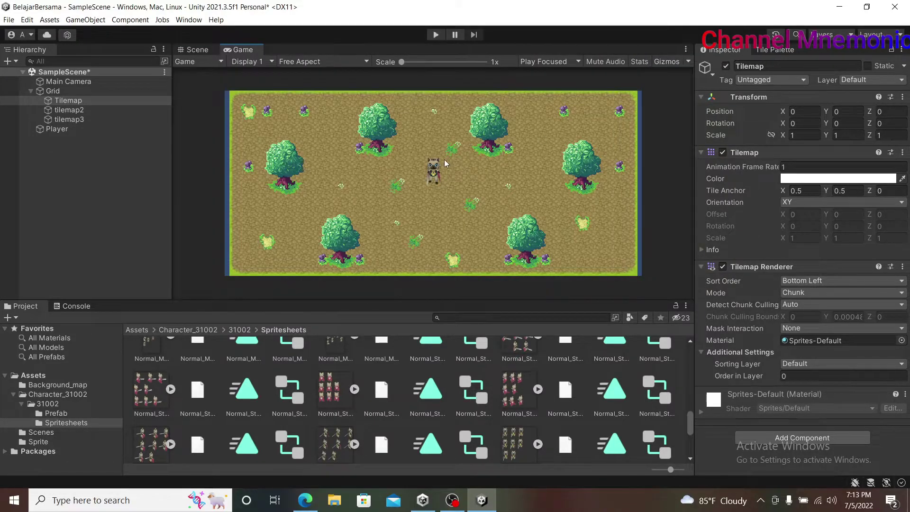
scroll(437, 176, up, 3)
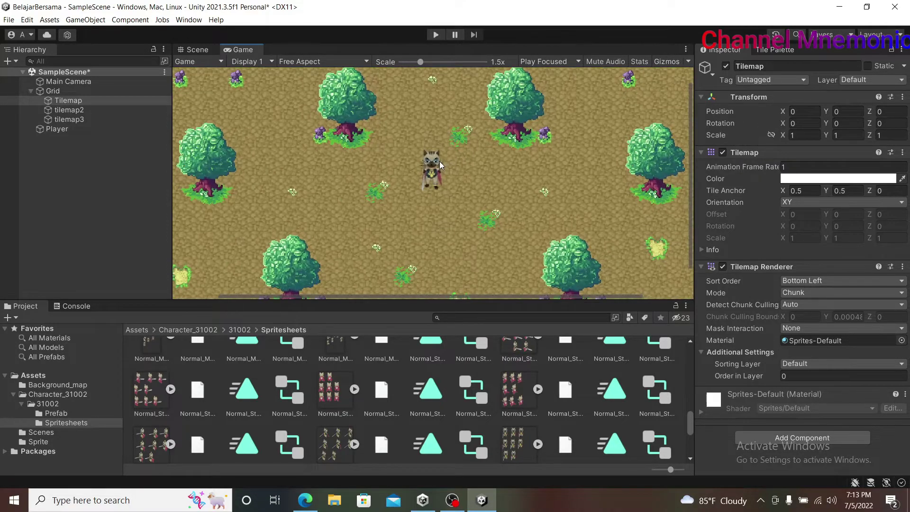
scroll(440, 164, down, 3)
scroll(443, 169, up, 5)
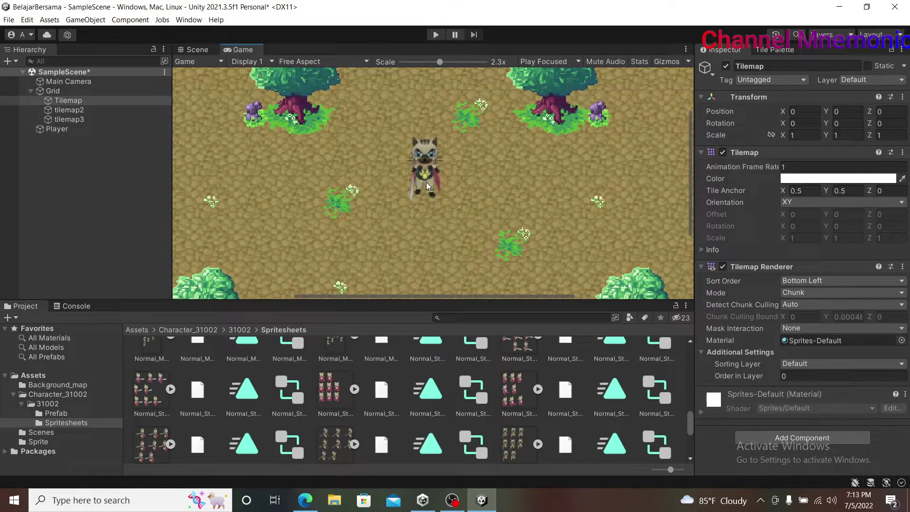
scroll(442, 195, down, 3)
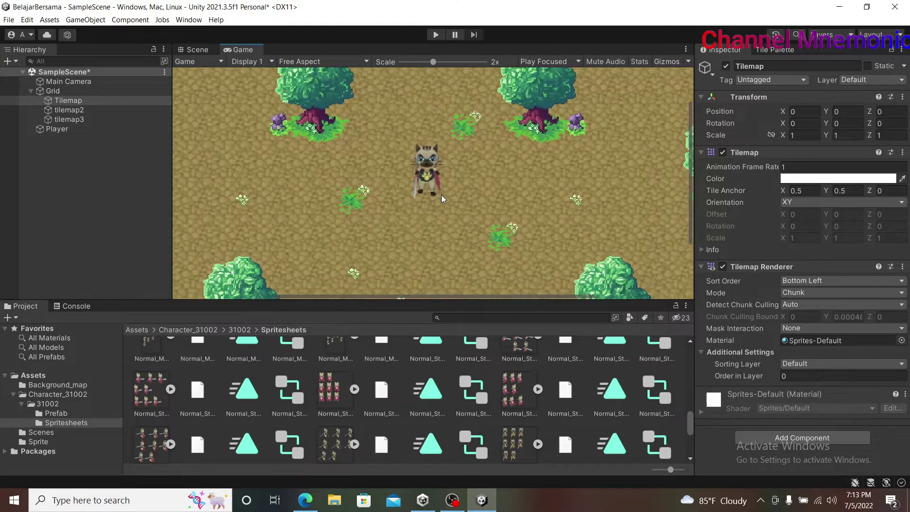
scroll(441, 196, down, 1)
scroll(442, 196, down, 1)
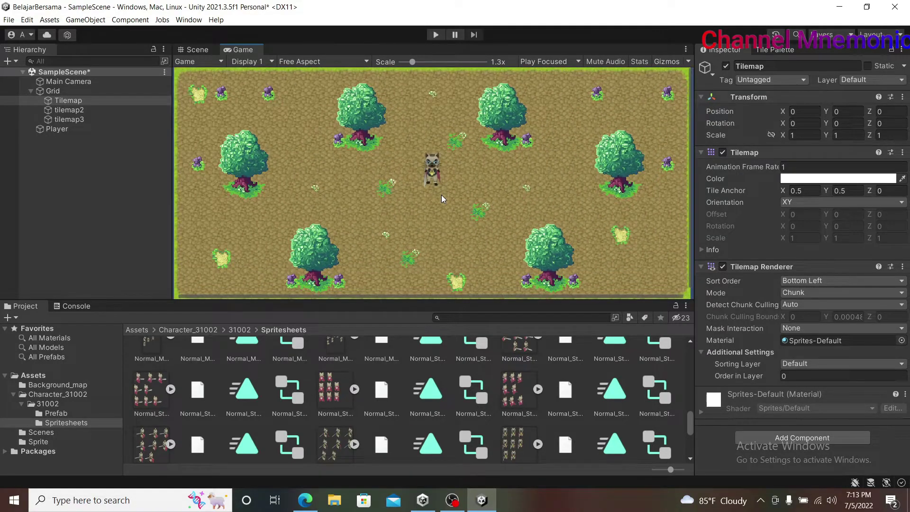
click(202, 51)
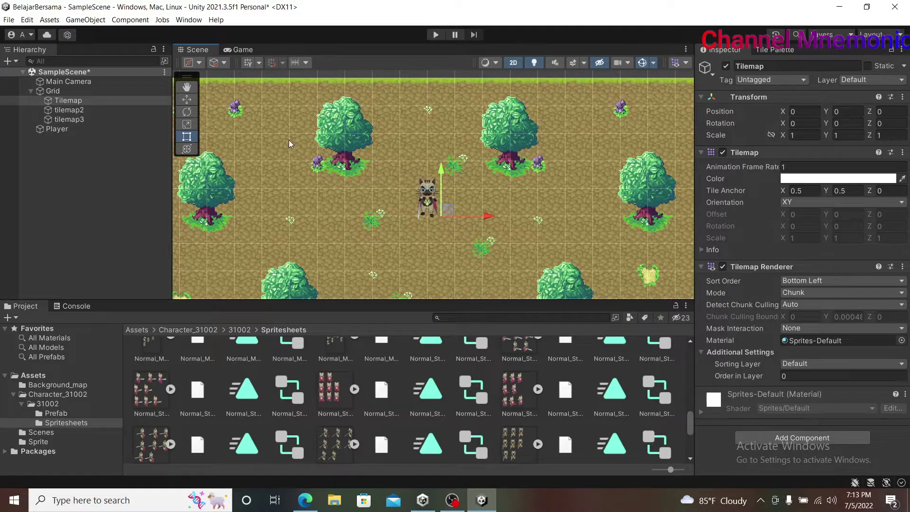
Select the Player at 0, 0, 0, check it again in Game view, and go back to Scene.
click(70, 198)
click(79, 129)
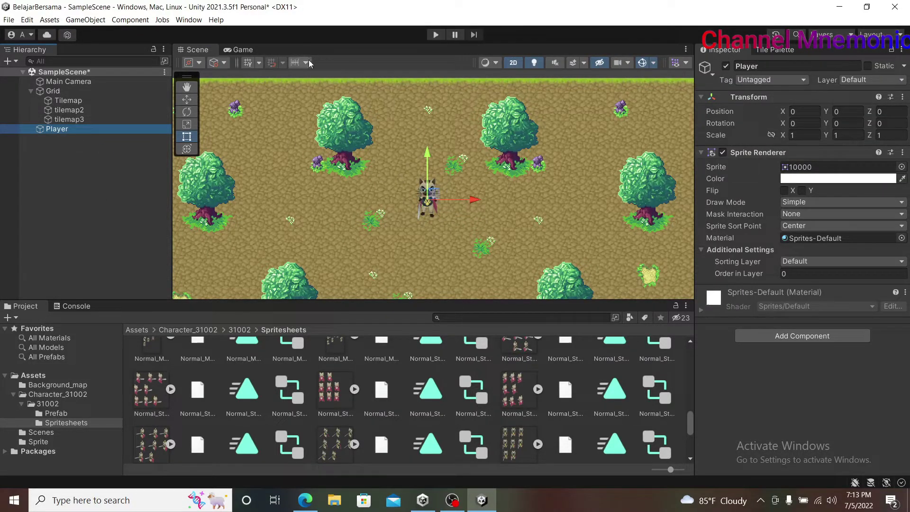
click(245, 50)
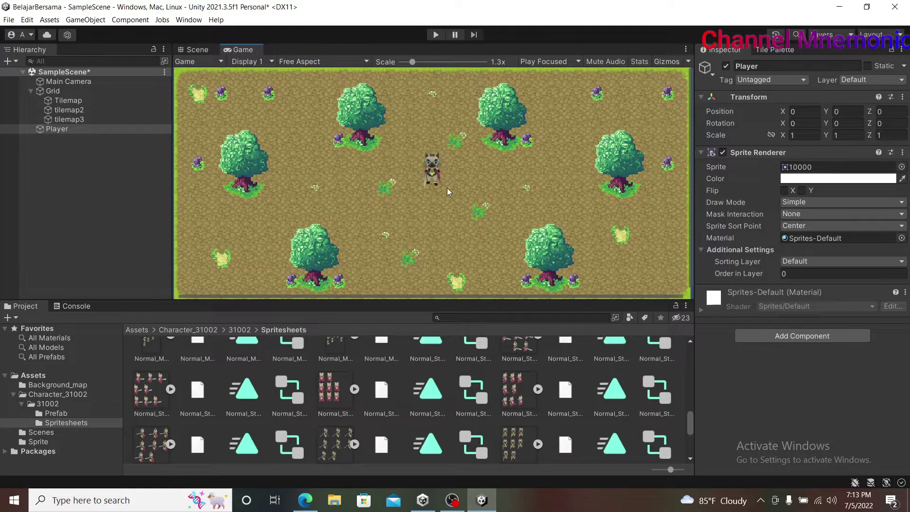
click(192, 52)
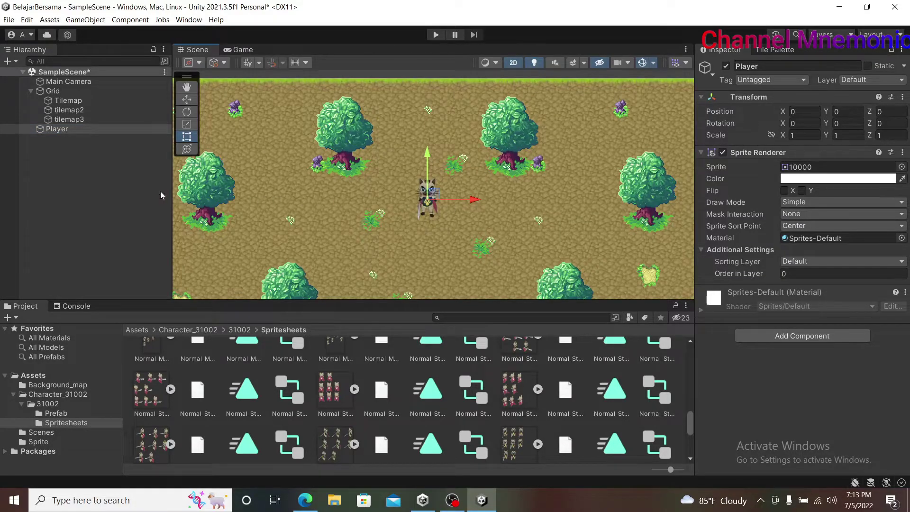
Move the Main Camera toward the map's lower-left, to about -8.23, -2.62.
click(125, 207)
click(75, 84)
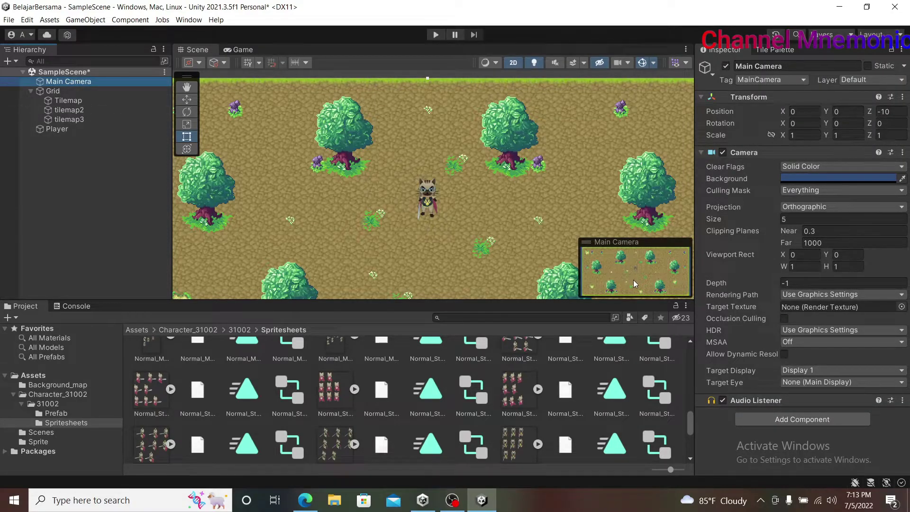
mouse_move(438, 210)
mouse_down()
mouse_move(463, 206)
mouse_move(464, 190)
mouse_up()
scroll(463, 206, down, 4)
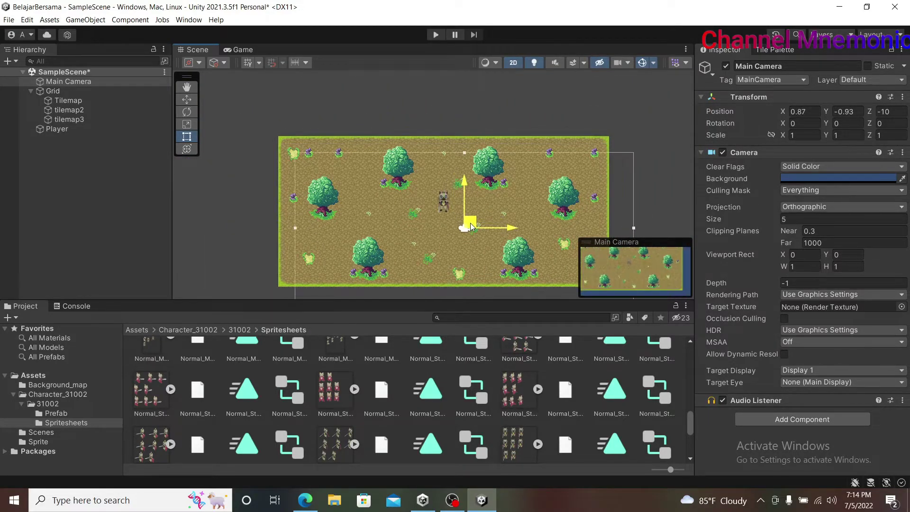
mouse_move(460, 221)
mouse_down()
mouse_move(338, 226)
mouse_move(325, 247)
mouse_up()
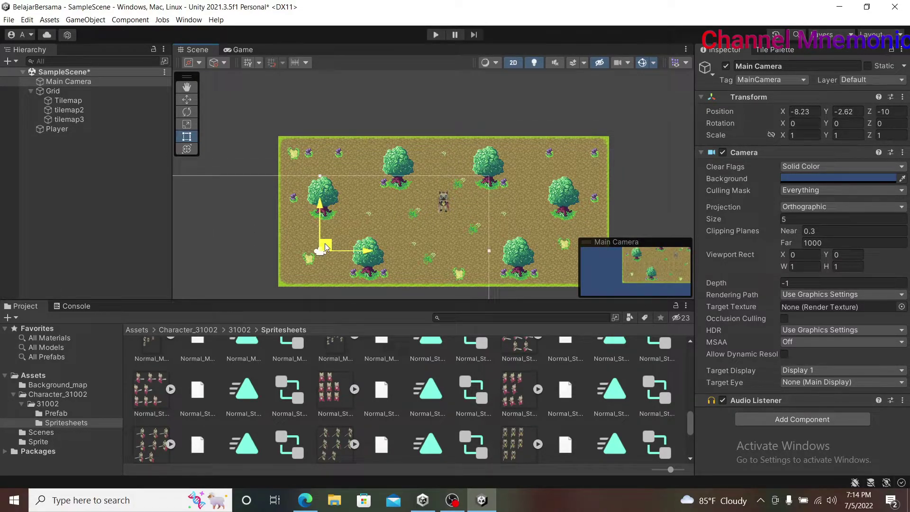
Drag the Player to -8.28, -3.07 by the lower-left trees and view it in Game view.
click(444, 205)
drag(444, 205, 324, 246)
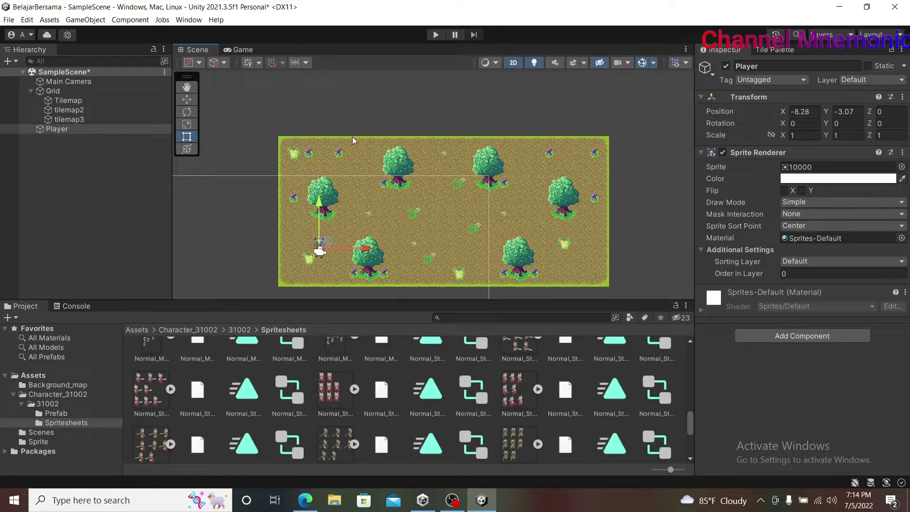
click(266, 78)
click(232, 51)
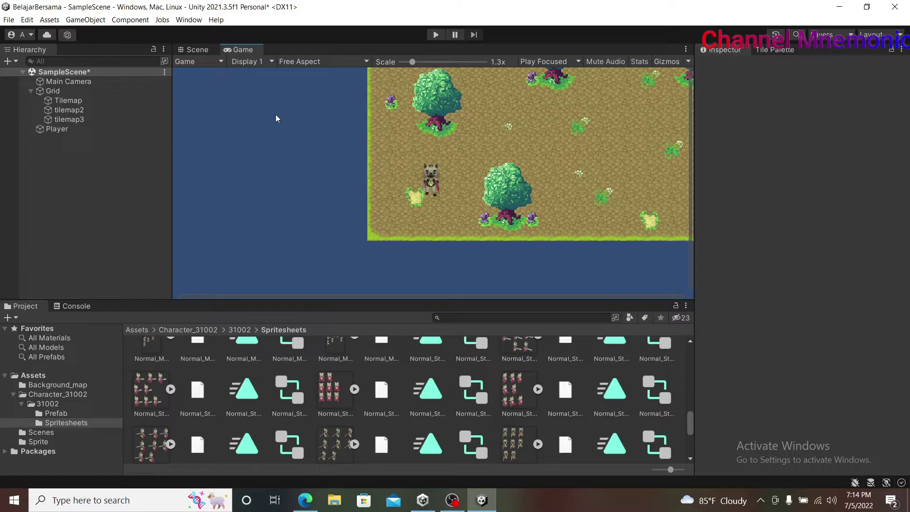
Drag the Player to the centre of the forest map and check it in Game view.
click(197, 51)
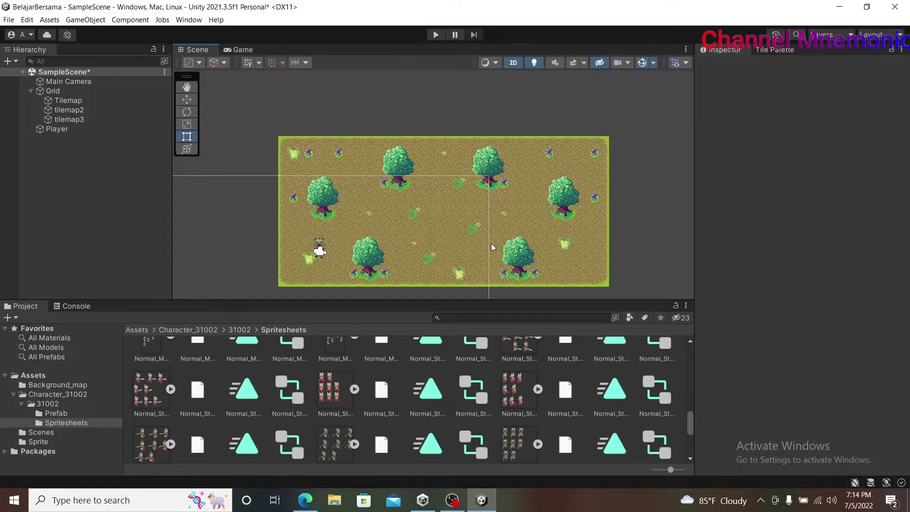
click(327, 249)
click(127, 129)
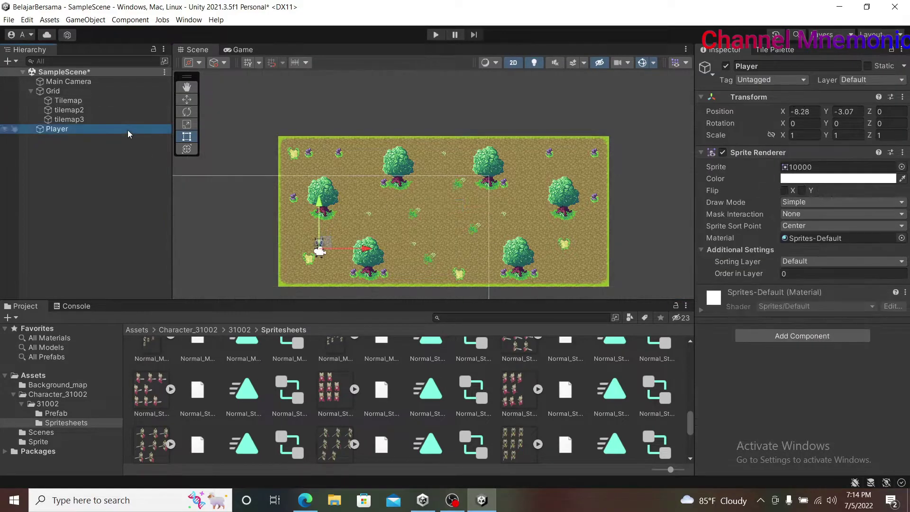
drag(327, 242, 443, 208)
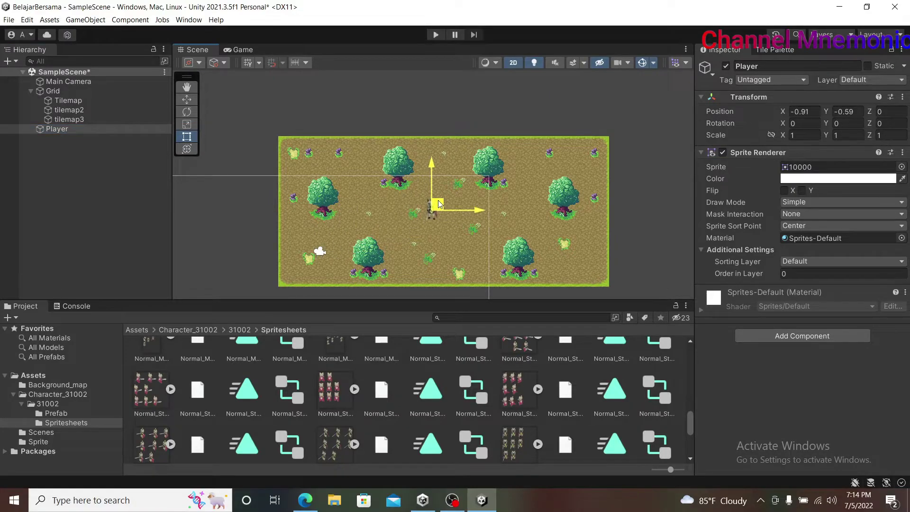
click(241, 50)
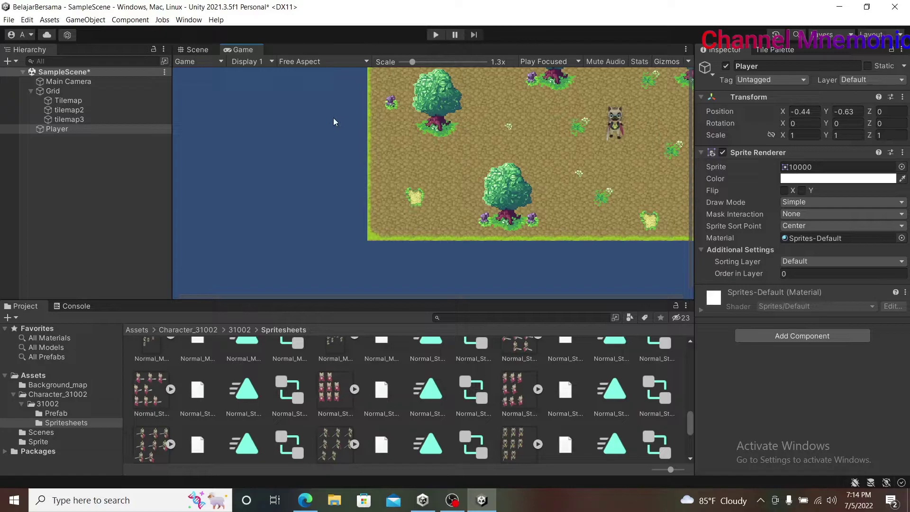
Centre the Main Camera on the forest map at about -0.39, -0.09.
click(199, 50)
click(100, 83)
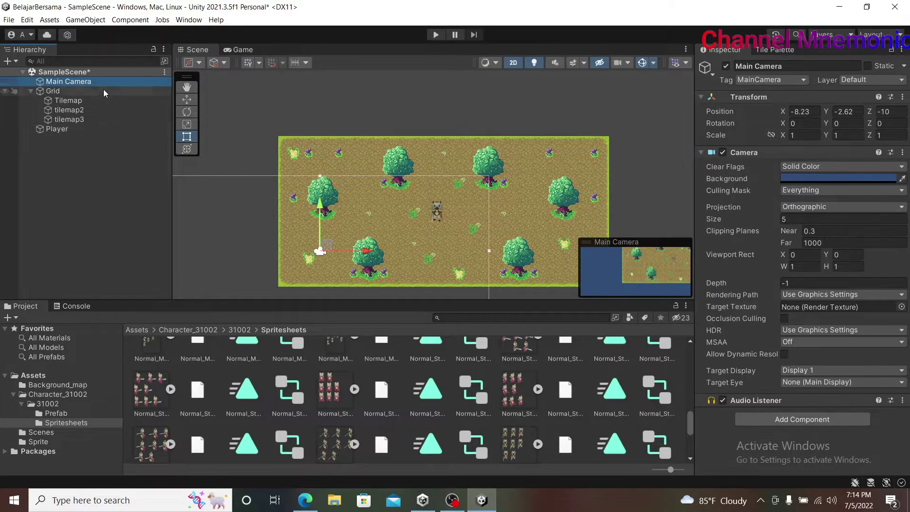
drag(323, 249, 450, 208)
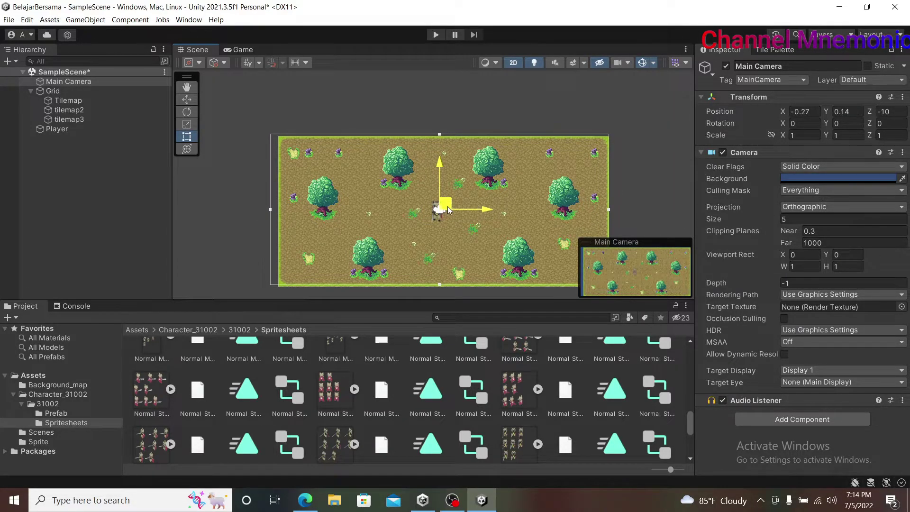
drag(449, 207, 446, 206)
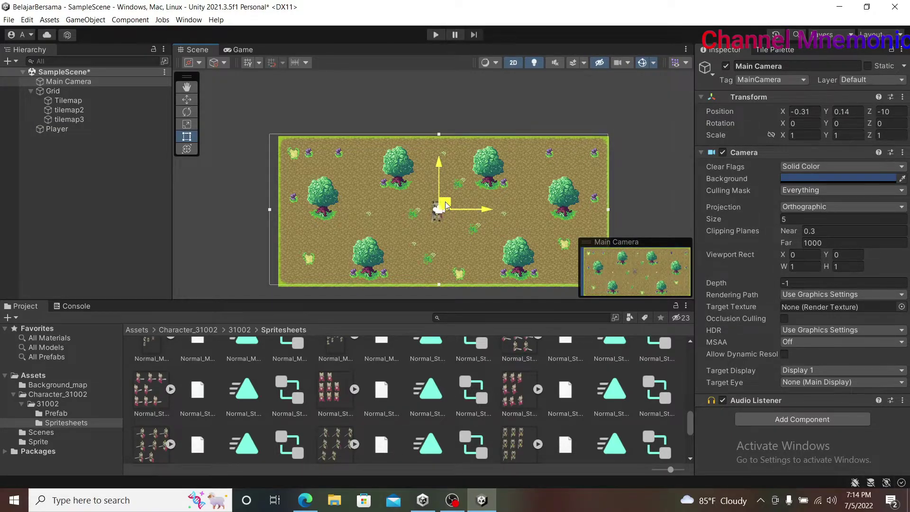
drag(446, 204, 444, 209)
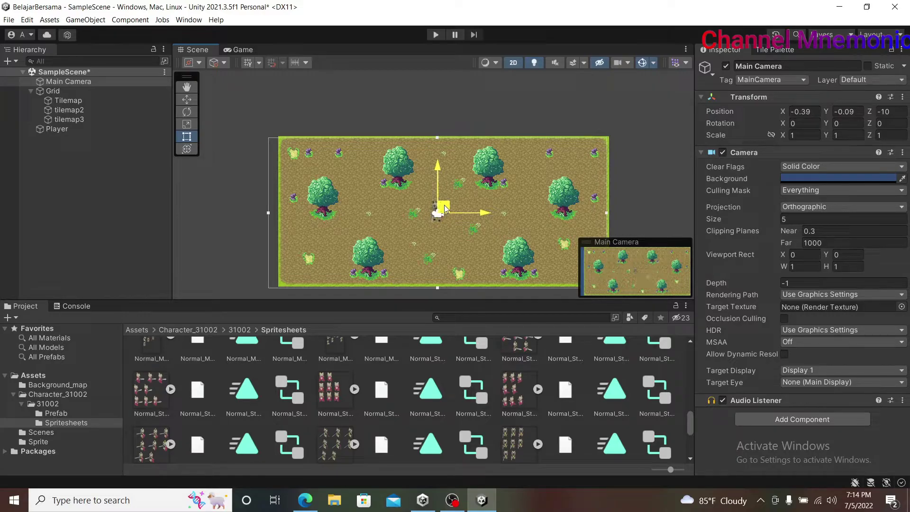
Nudge the Player slightly up to sit near the centre at -0.44, -0.63.
click(443, 223)
click(126, 130)
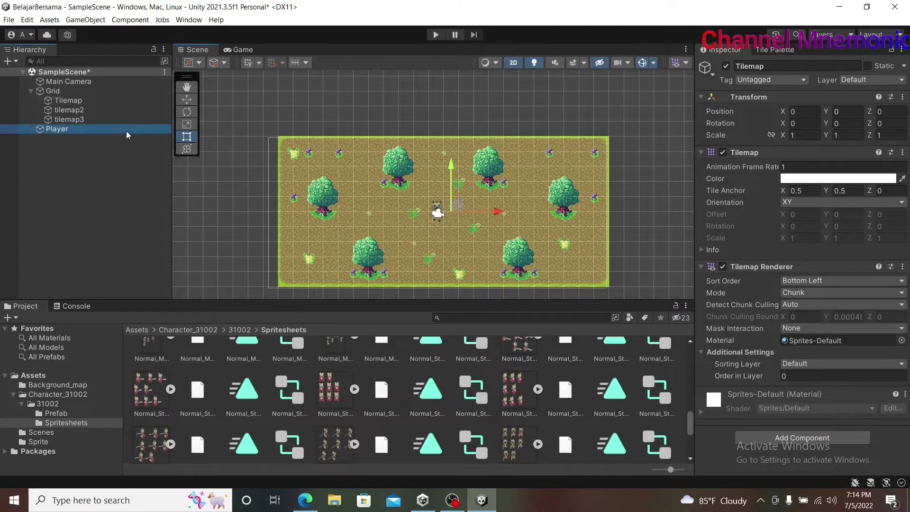
drag(434, 214, 442, 198)
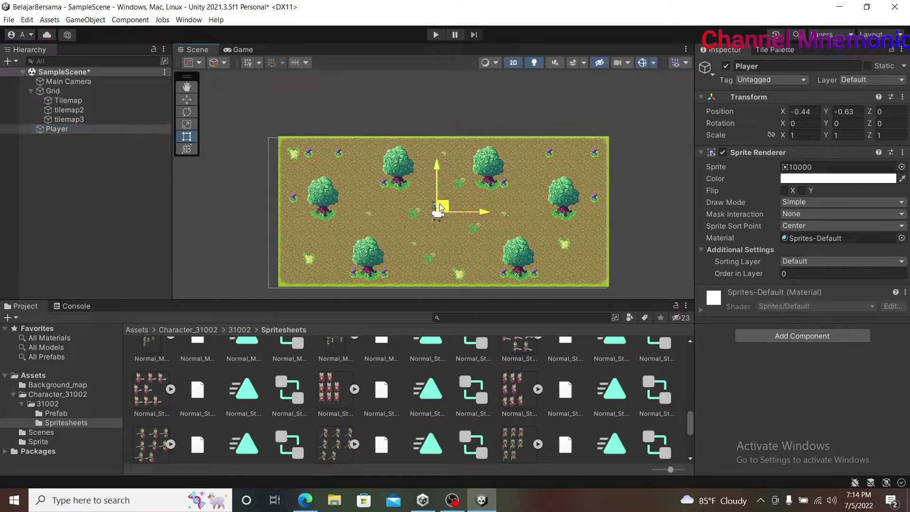
click(476, 229)
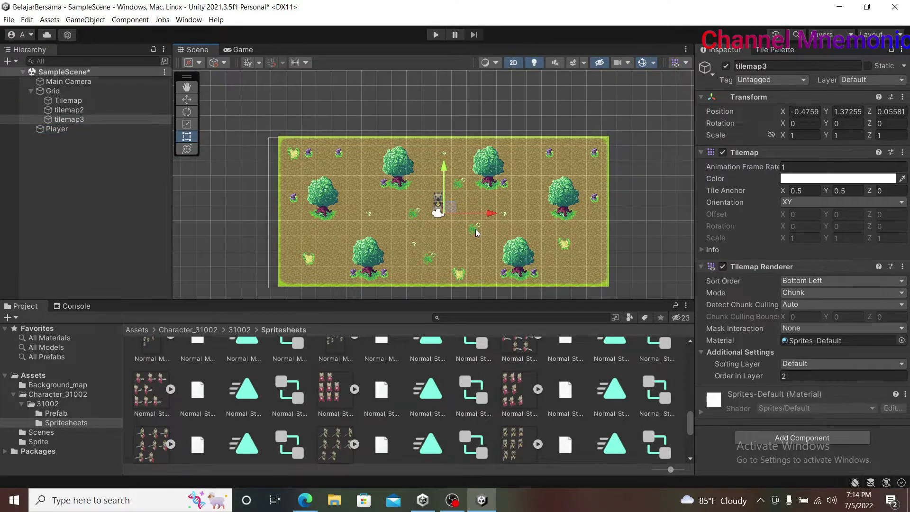
click(197, 190)
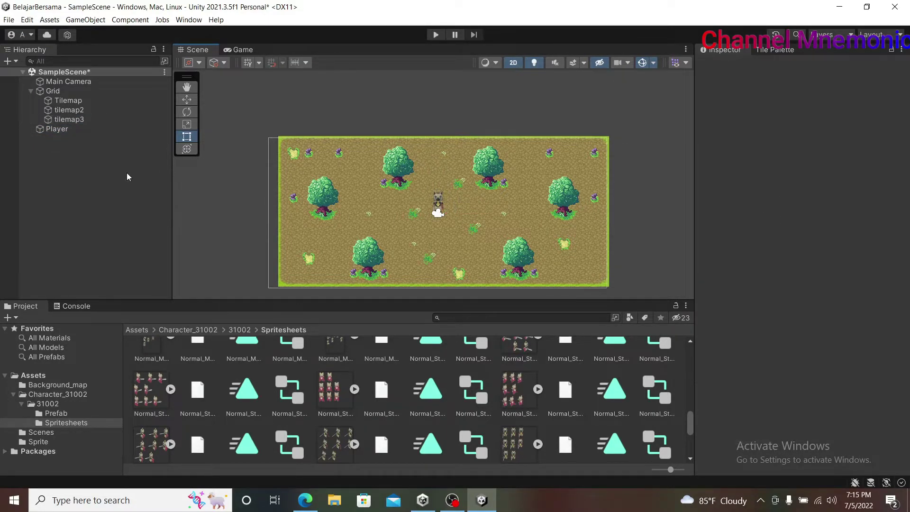
click(77, 129)
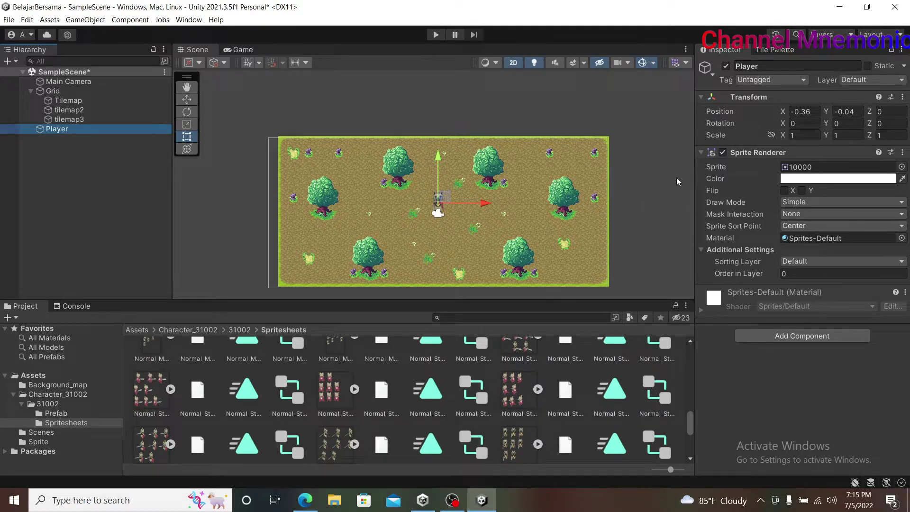
scroll(485, 182, up, 3)
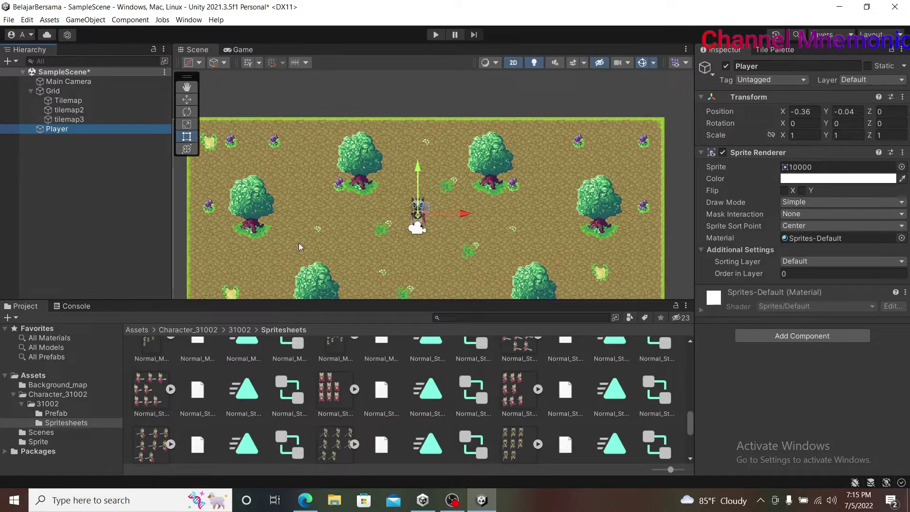
click(536, 169)
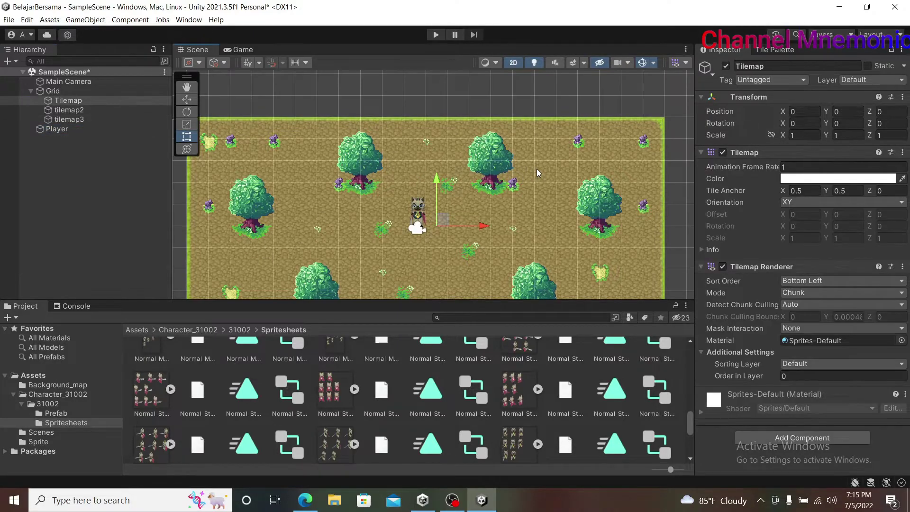
click(112, 183)
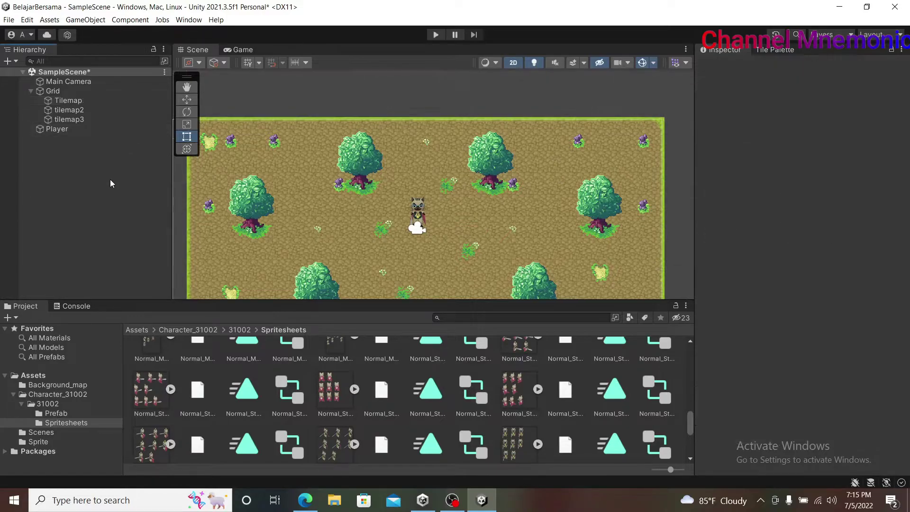
click(101, 132)
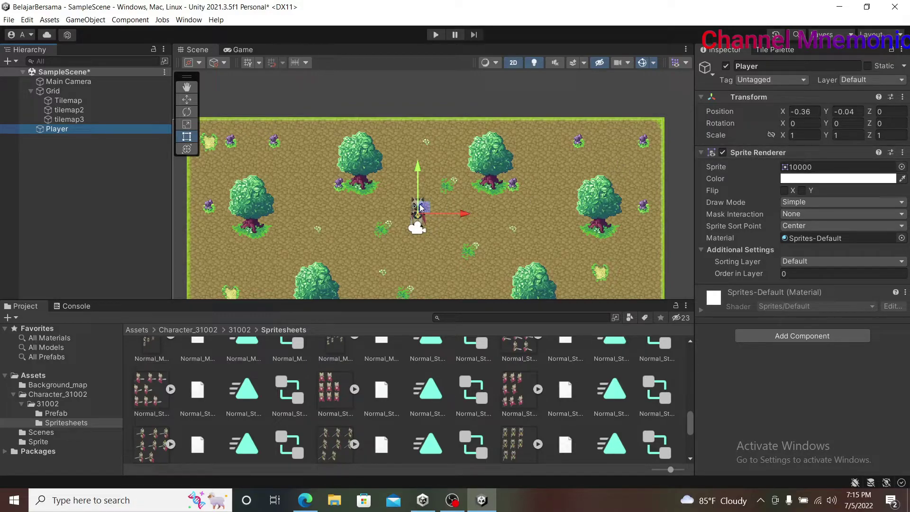
Drag the Player over the trees to check the overlap, then back near the centre.
mouse_move(423, 213)
mouse_down()
mouse_move(368, 165)
mouse_move(336, 151)
mouse_move(596, 219)
mouse_up()
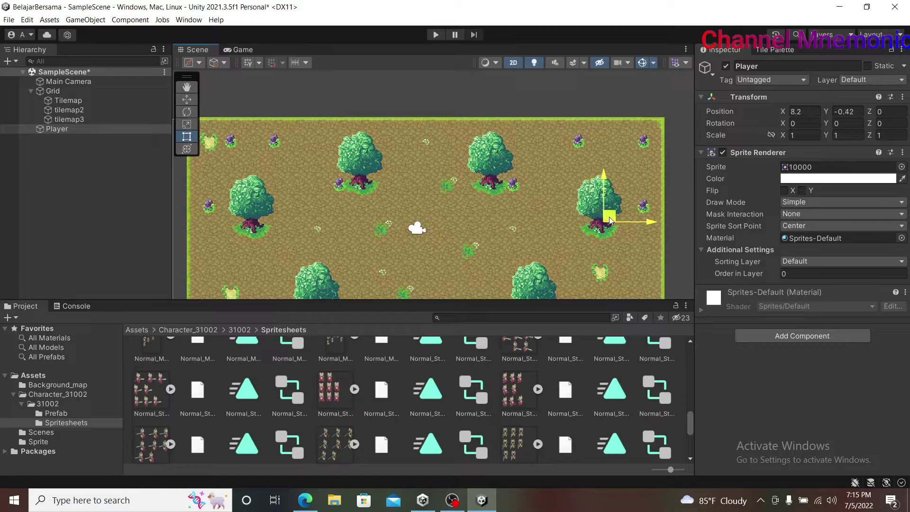
mouse_move(597, 219)
mouse_down()
mouse_move(445, 223)
mouse_move(429, 215)
mouse_up()
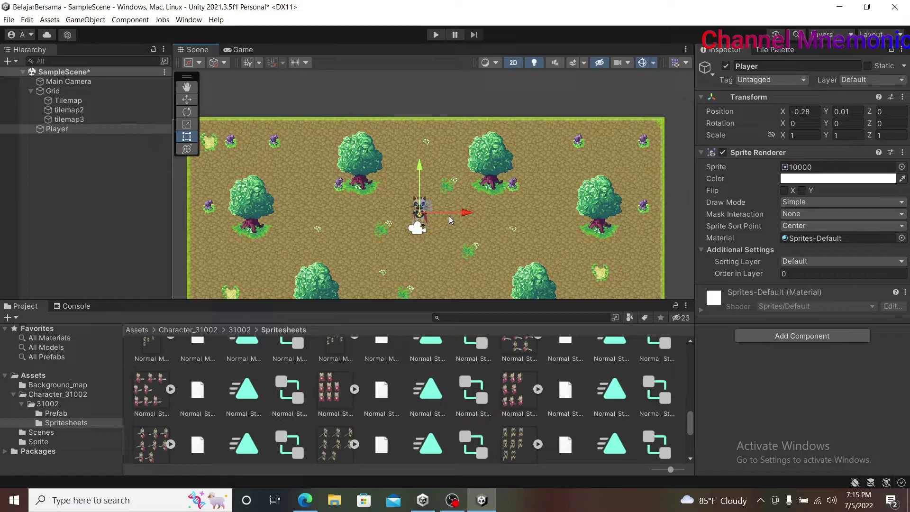
mouse_move(426, 211)
mouse_down()
mouse_move(343, 181)
mouse_move(423, 209)
mouse_up()
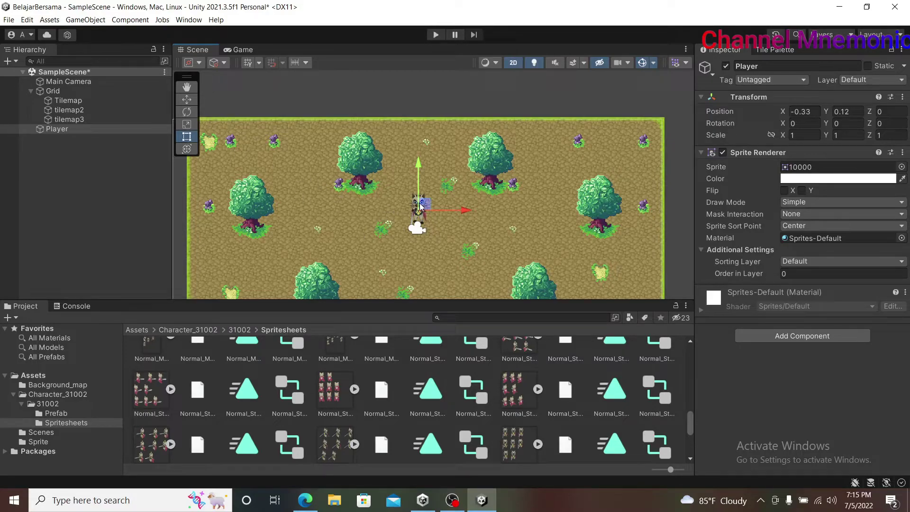
mouse_move(424, 207)
mouse_down()
mouse_move(387, 217)
mouse_move(418, 207)
mouse_up()
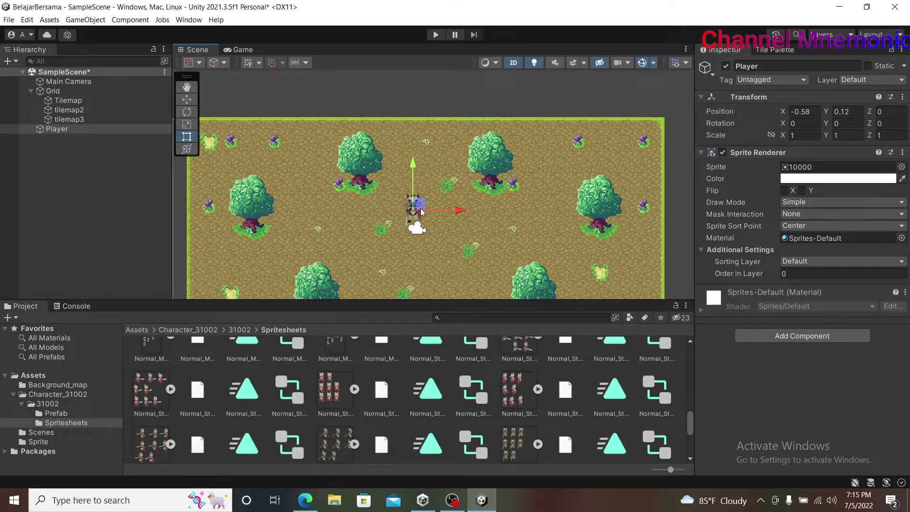
Compare the Order in Layer values of tilemap2, tilemap3 and the Player.
click(146, 189)
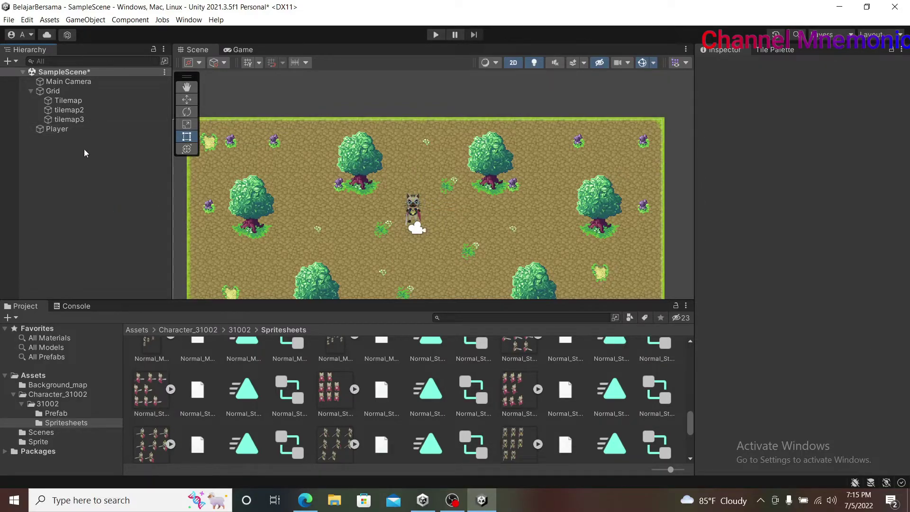
click(52, 111)
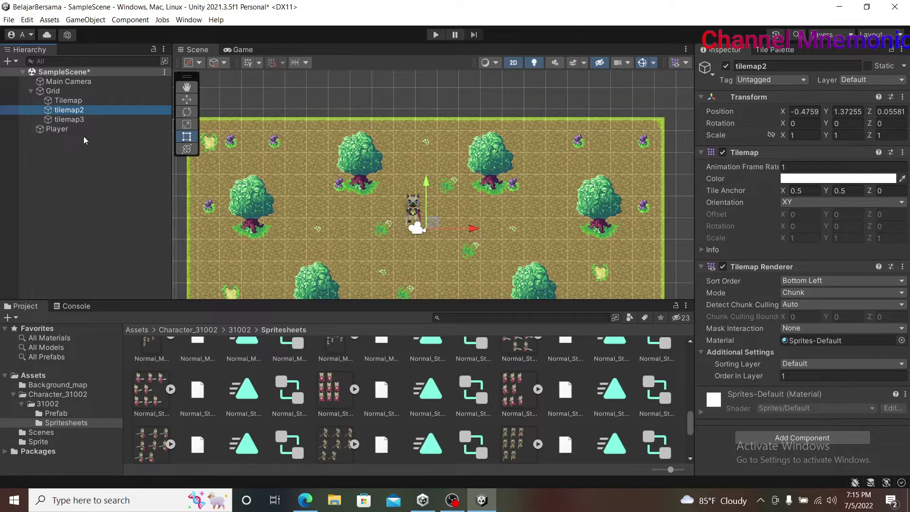
click(80, 120)
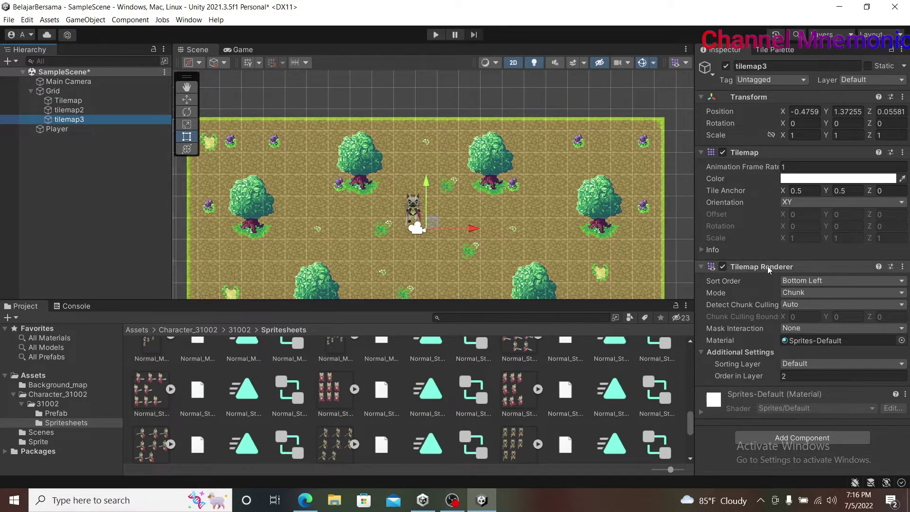
click(92, 130)
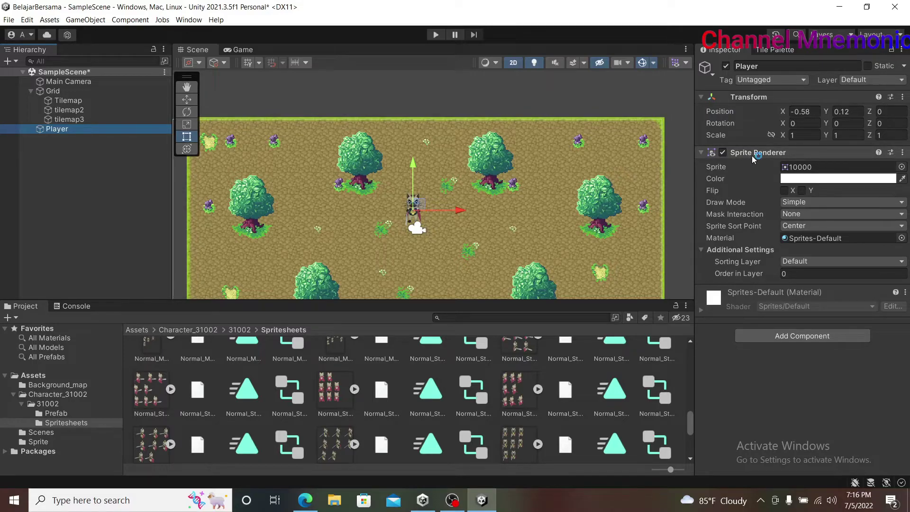
Check the Order in Layer of tilemap2 and tilemap3 against the Player's sprite settings.
click(129, 180)
click(75, 110)
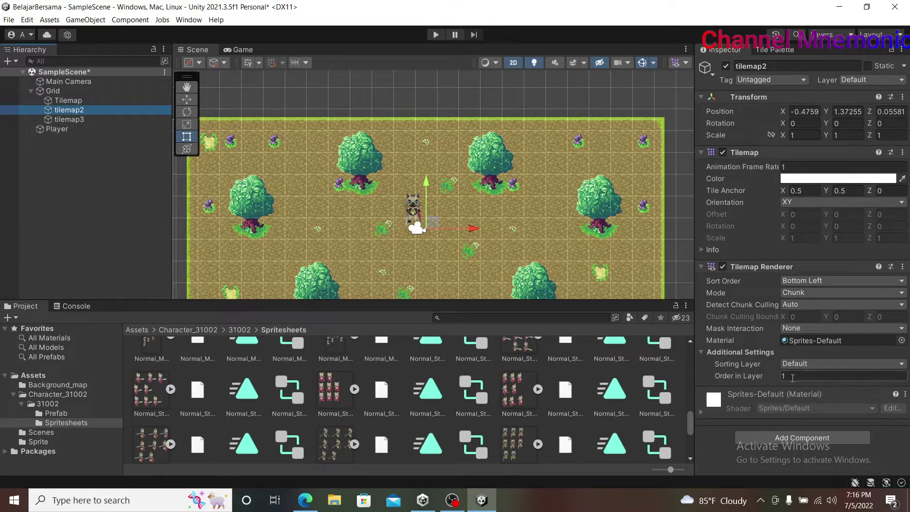
click(115, 129)
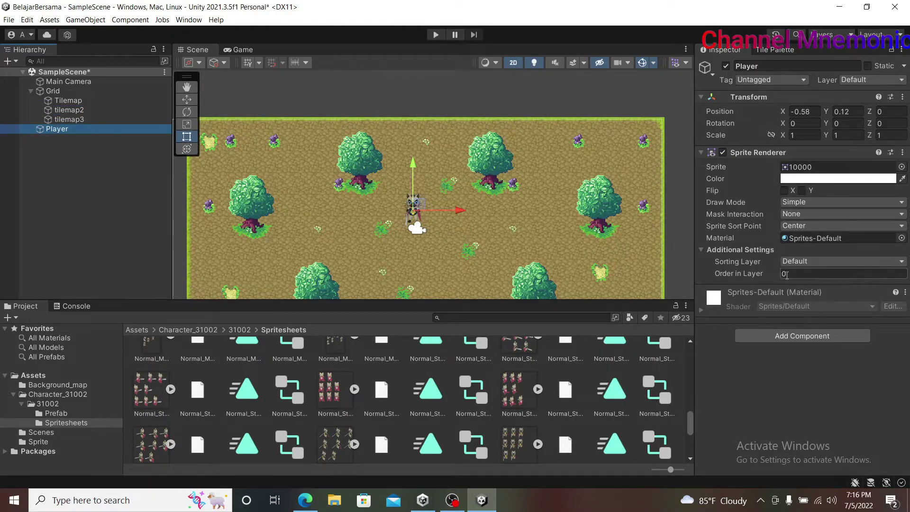
click(104, 113)
click(109, 119)
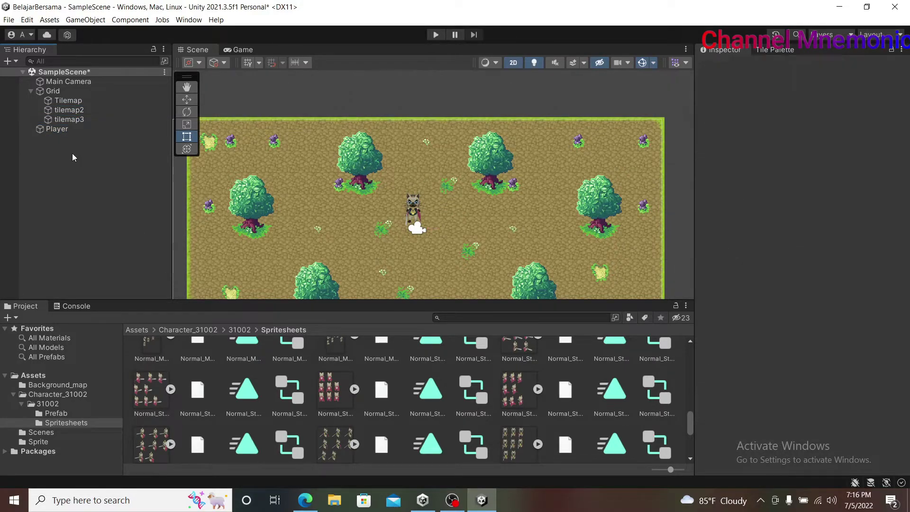
click(67, 131)
Set the Player's Order in Layer to 3, test it over the upper-right tree, then return it to centre.
click(783, 274)
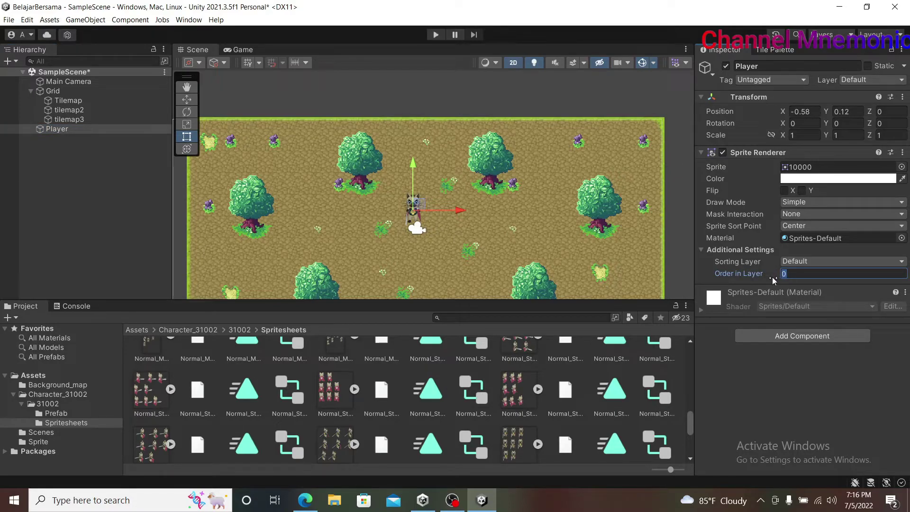
text(3)
click(90, 198)
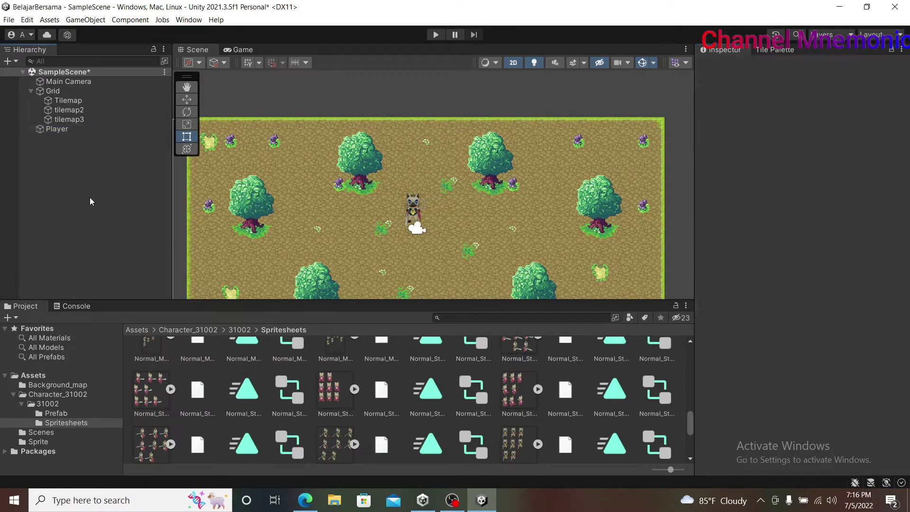
click(78, 128)
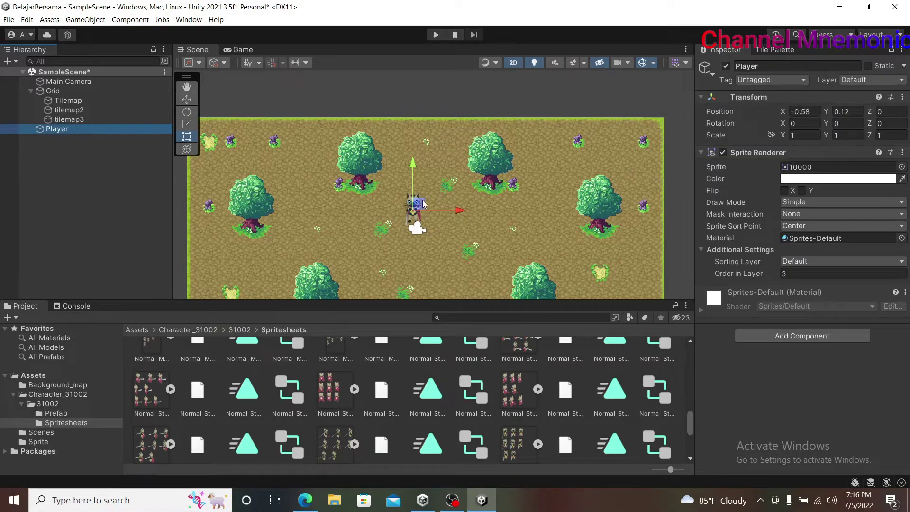
drag(423, 204, 501, 184)
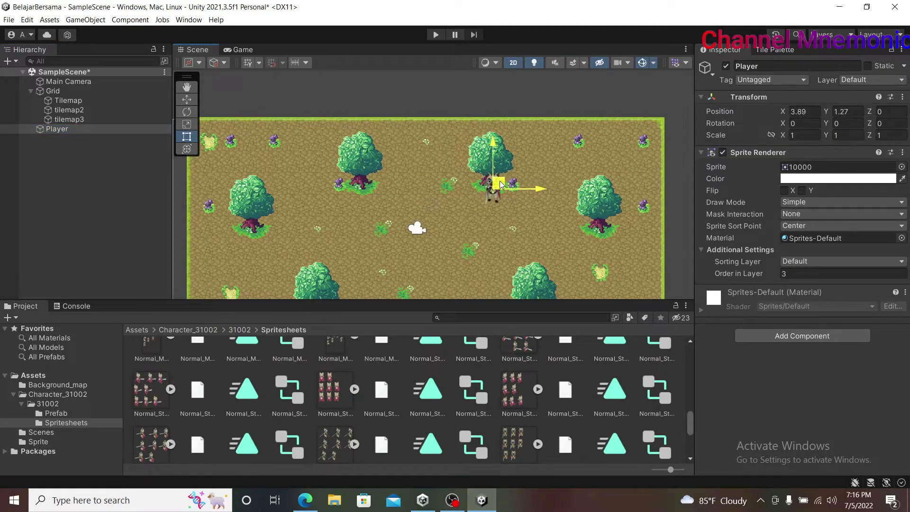
mouse_move(501, 184)
mouse_down()
mouse_move(518, 215)
mouse_move(423, 209)
mouse_up()
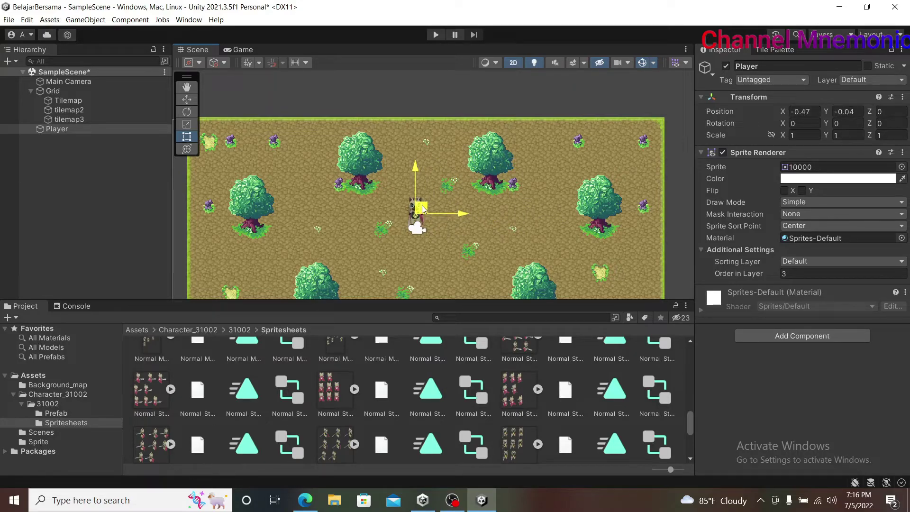
Shift the base Tilemap slightly left and move the Player up to -0.44, 0.26.
click(508, 211)
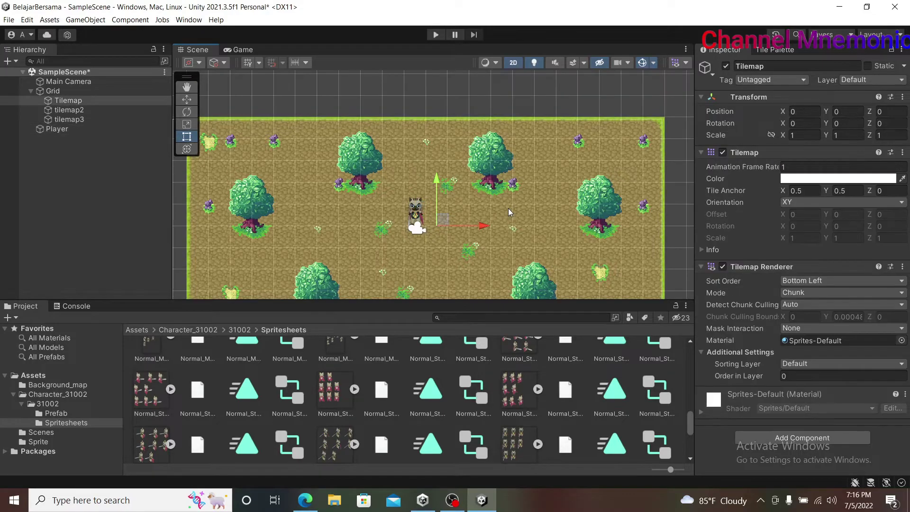
drag(444, 219, 446, 220)
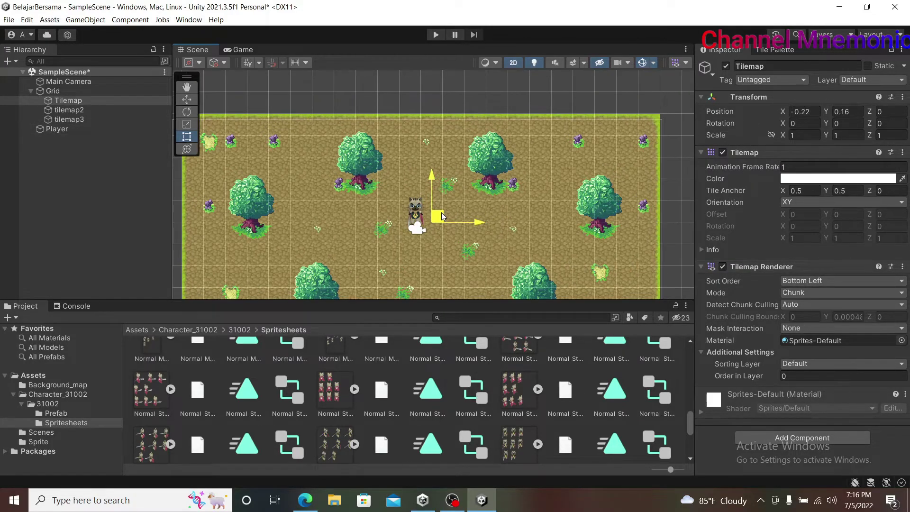
click(64, 121)
click(68, 128)
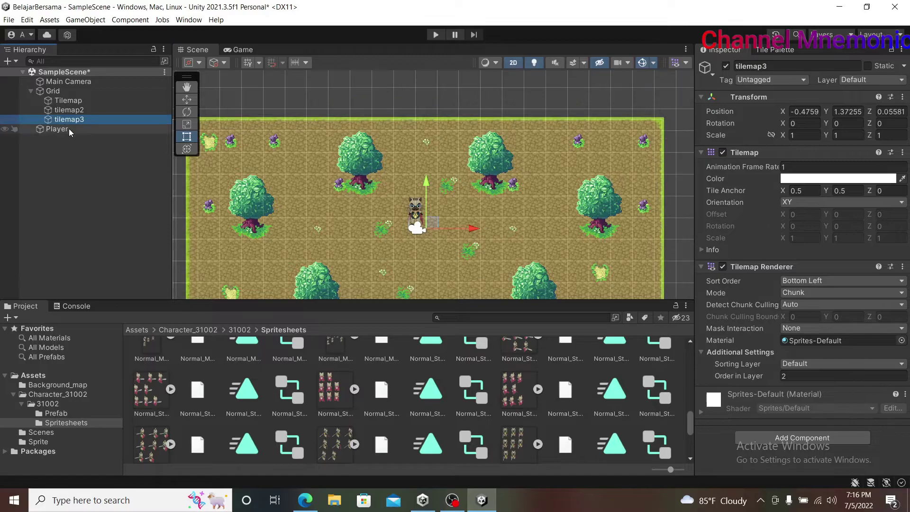
drag(421, 213, 421, 207)
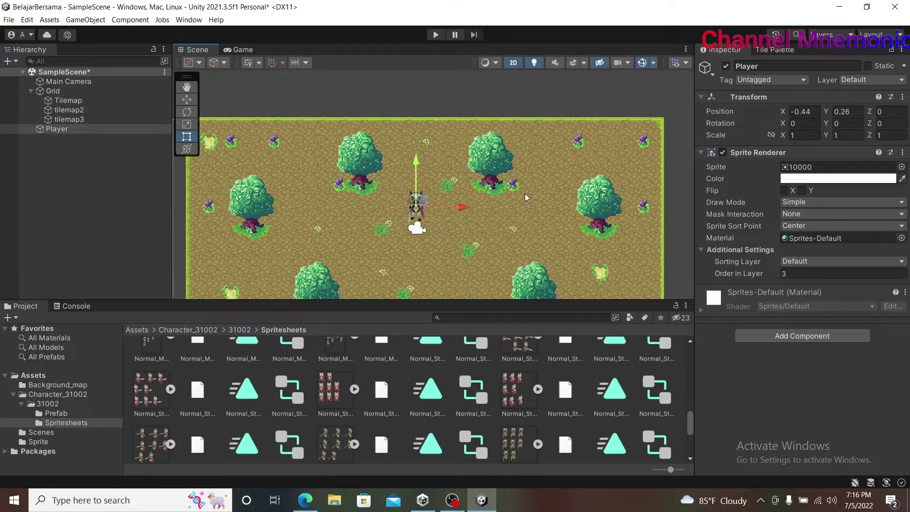
Zoom and pan across the forest map, inspect tilemap2's settings, and reselect the Player.
click(558, 178)
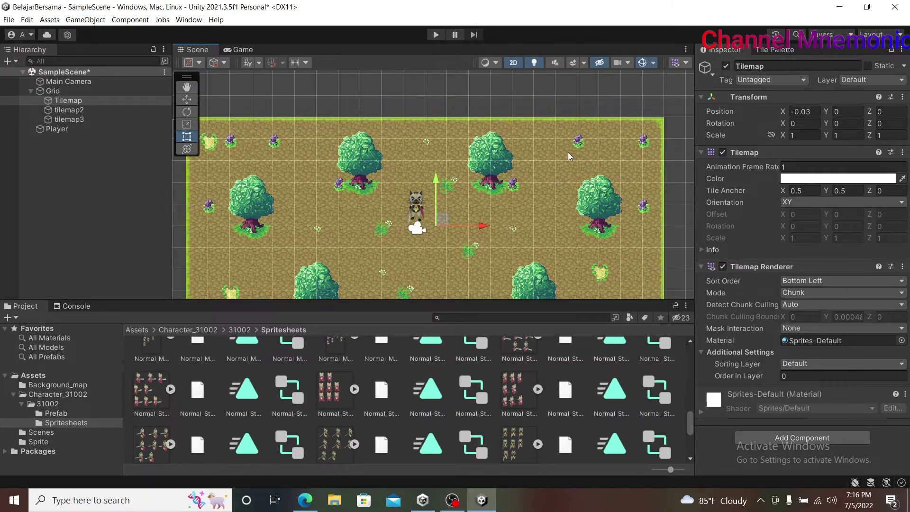
scroll(516, 199, down, 2)
scroll(474, 227, down, 2)
mouse_move(493, 240)
middle_down()
mouse_move(502, 239)
mouse_move(509, 202)
middle_up()
scroll(466, 146, up, 1)
scroll(465, 146, up, 1)
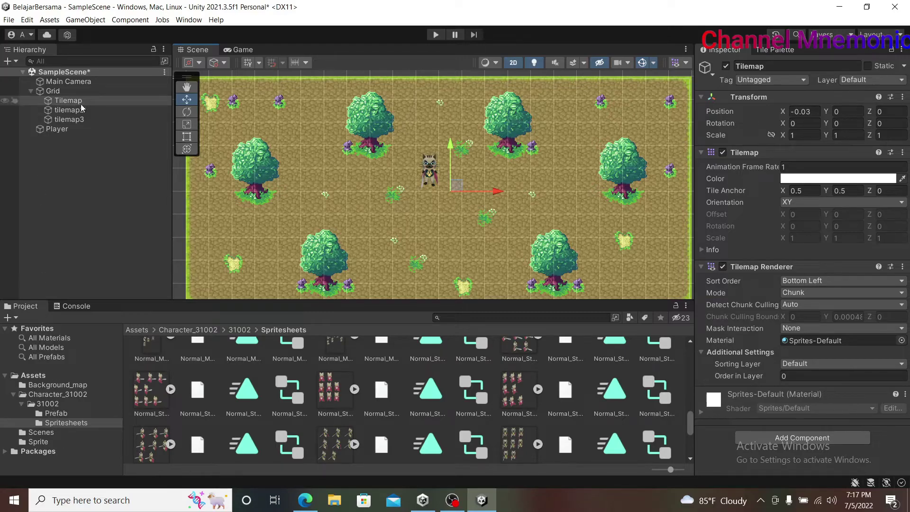
click(91, 118)
click(95, 109)
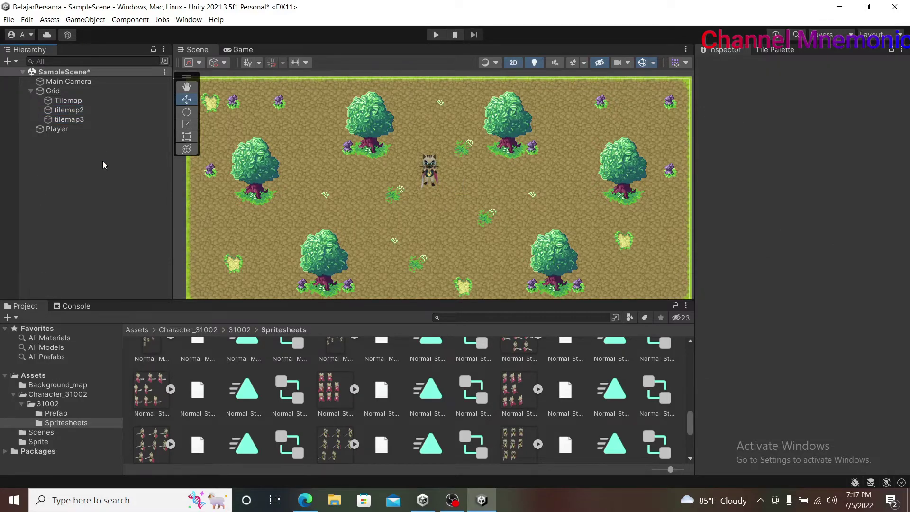
click(78, 134)
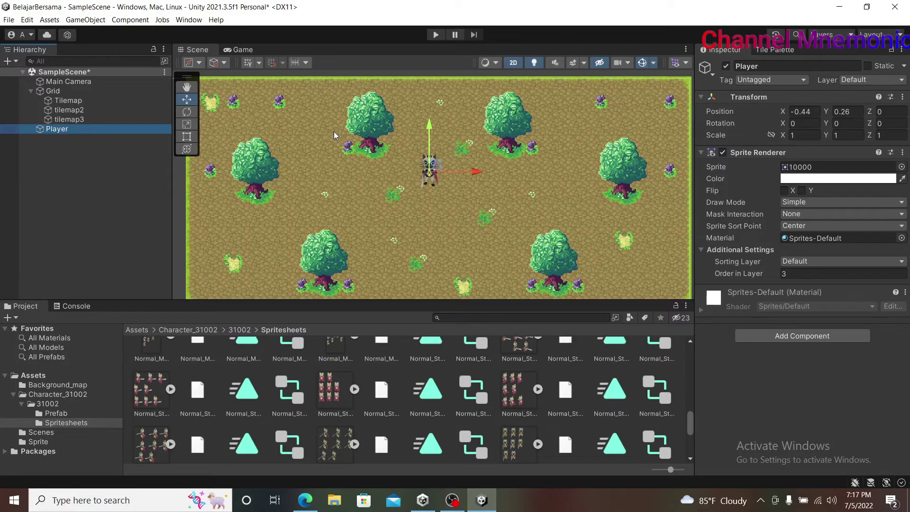
click(239, 52)
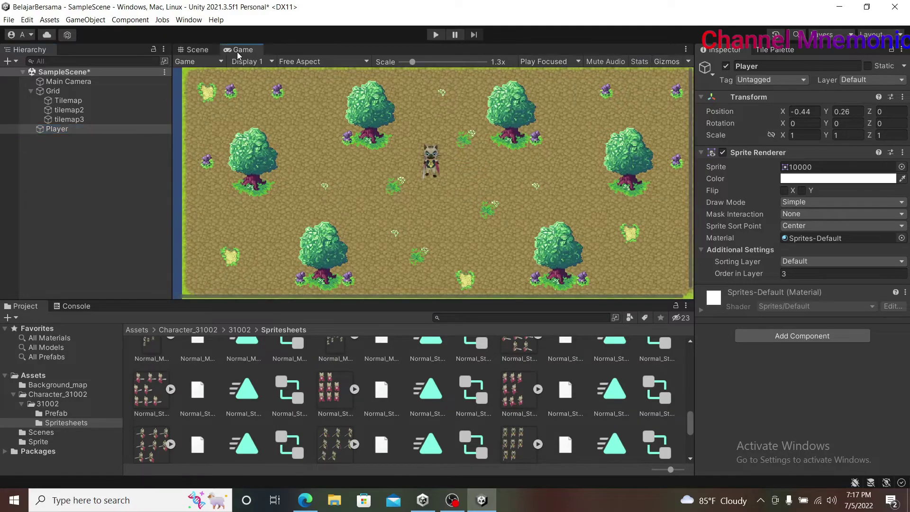
click(203, 51)
click(235, 53)
scroll(543, 149, down, 1)
scroll(551, 135, down, 1)
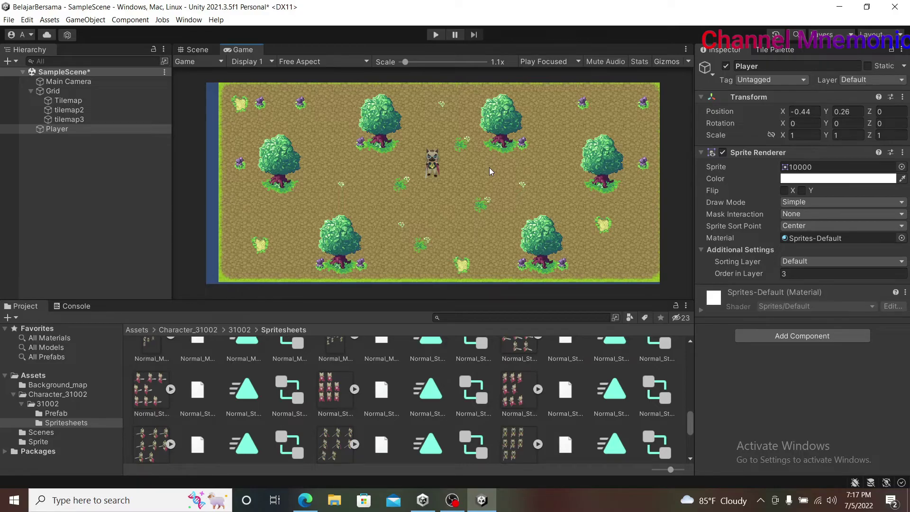
scroll(439, 170, up, 1)
scroll(440, 172, up, 1)
scroll(439, 169, down, 1)
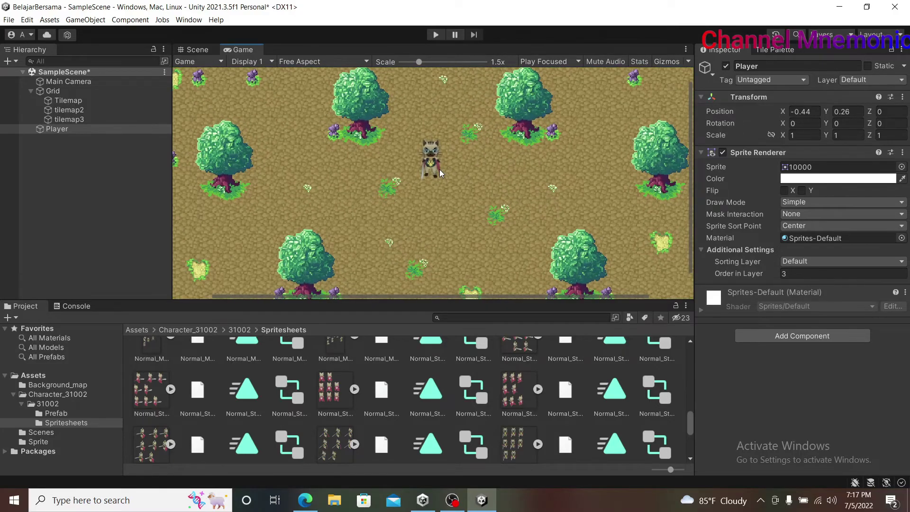
scroll(440, 169, down, 1)
click(197, 49)
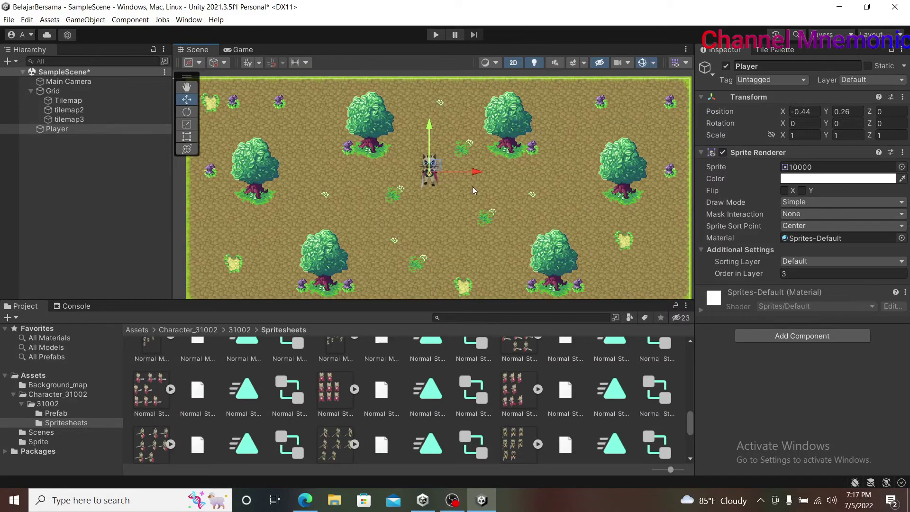
Deselect everything, zoom out the Scene view, and drag the Hierarchy divider left to fit the whole map.
click(273, 199)
click(150, 233)
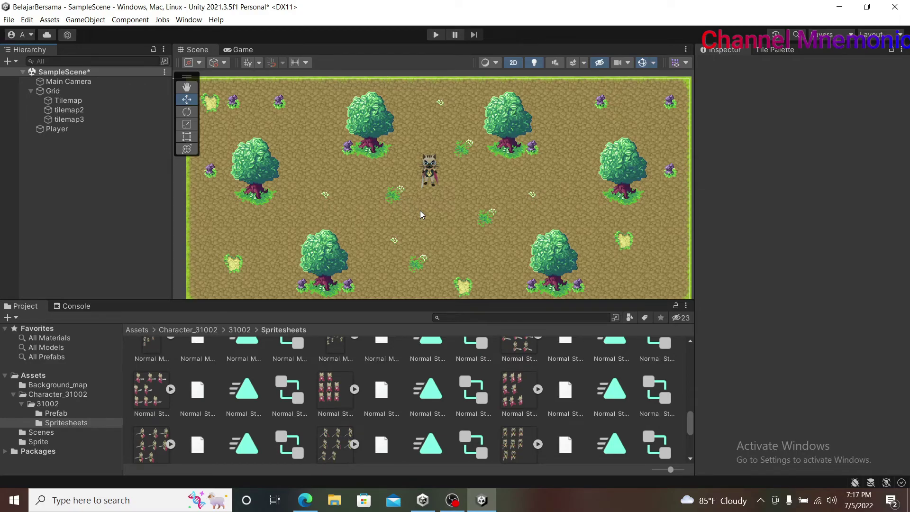
scroll(431, 193, down, 1)
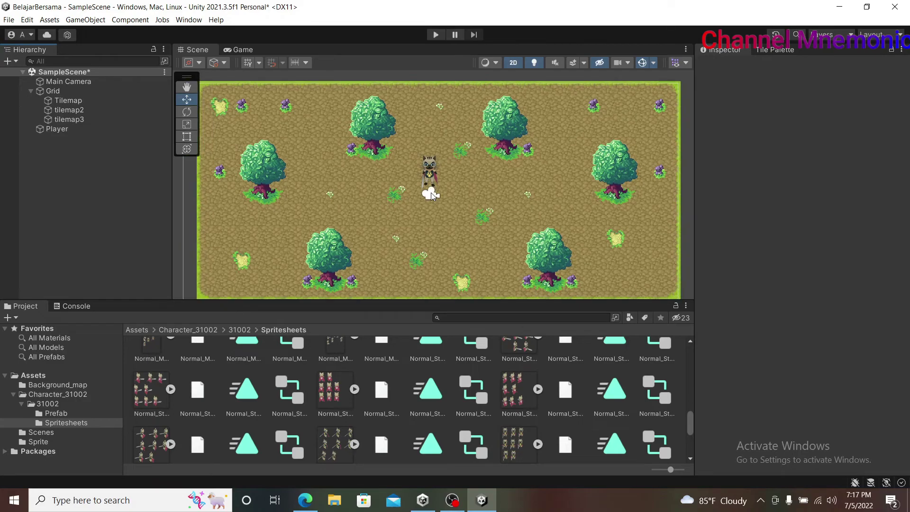
scroll(431, 193, down, 1)
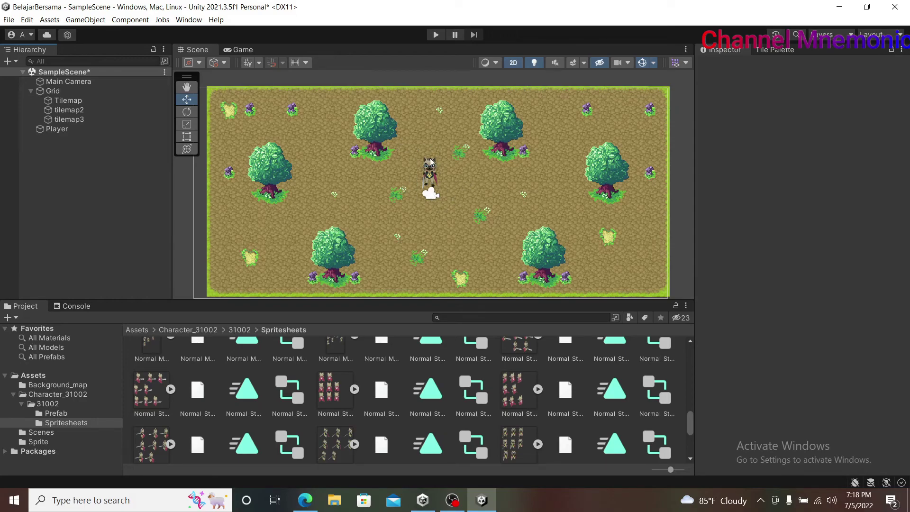
drag(170, 179, 143, 176)
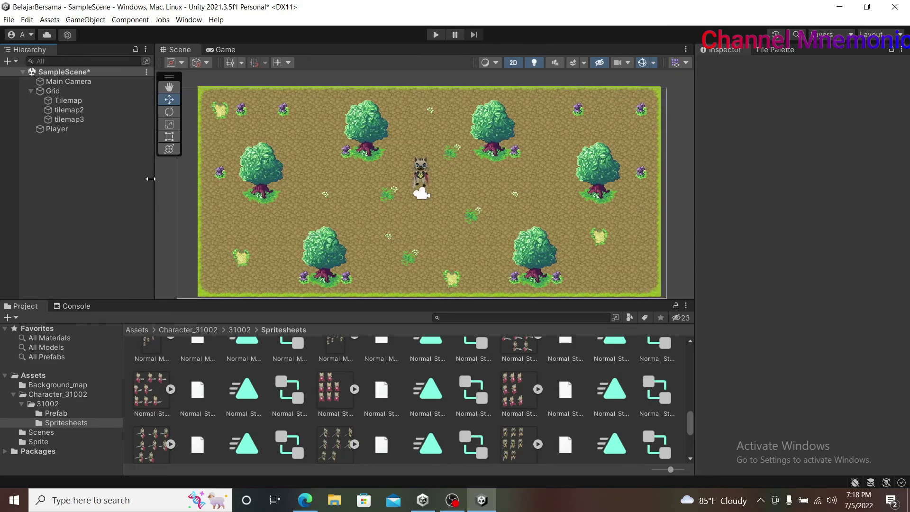